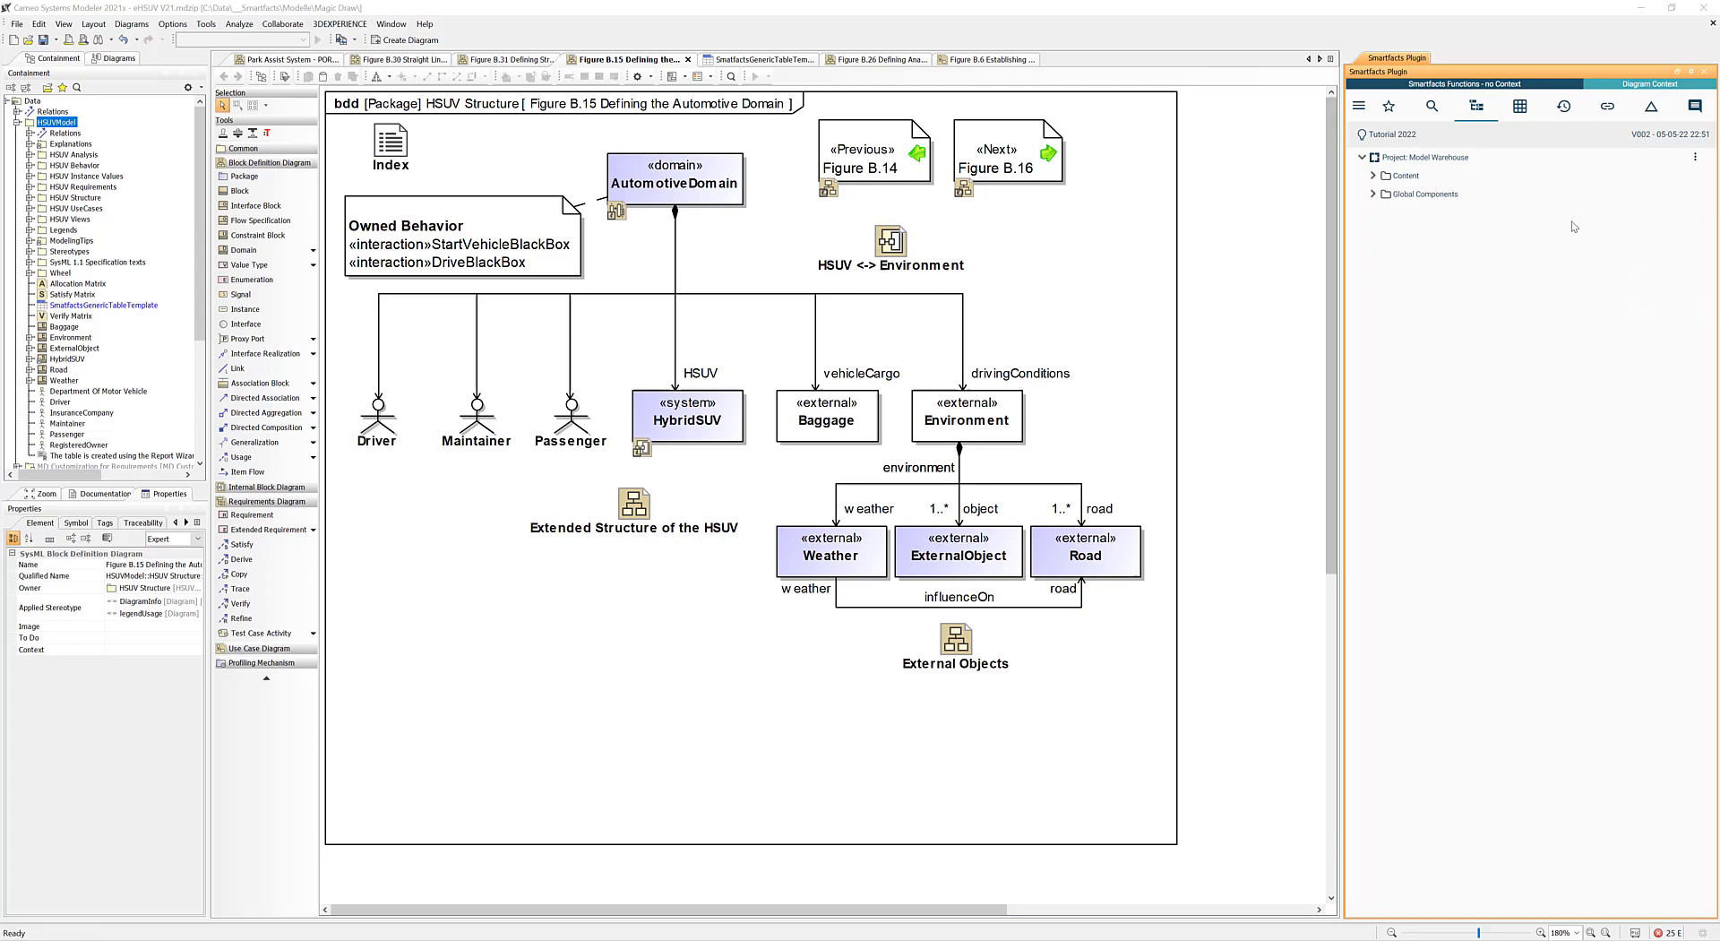
# - Load the 2 Hardware Requirements tracker into the Bulk Data Grid and expand row 1092's audio-format requirements
pyautogui.click(1373, 176)
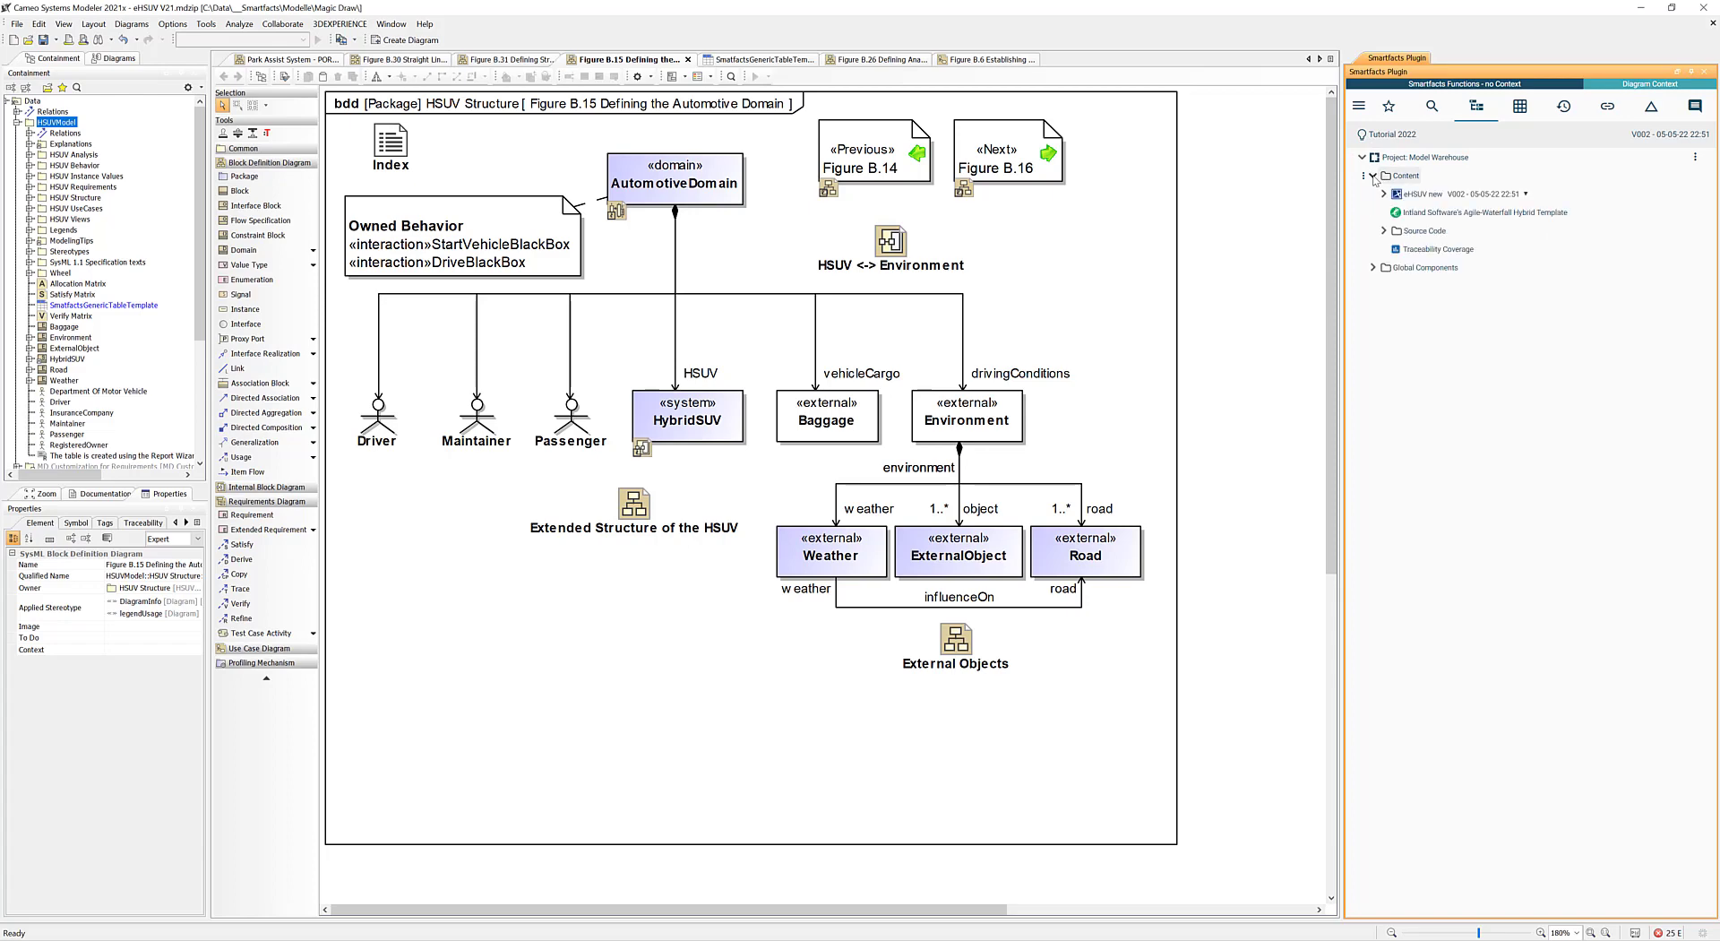
pyautogui.click(1386, 220)
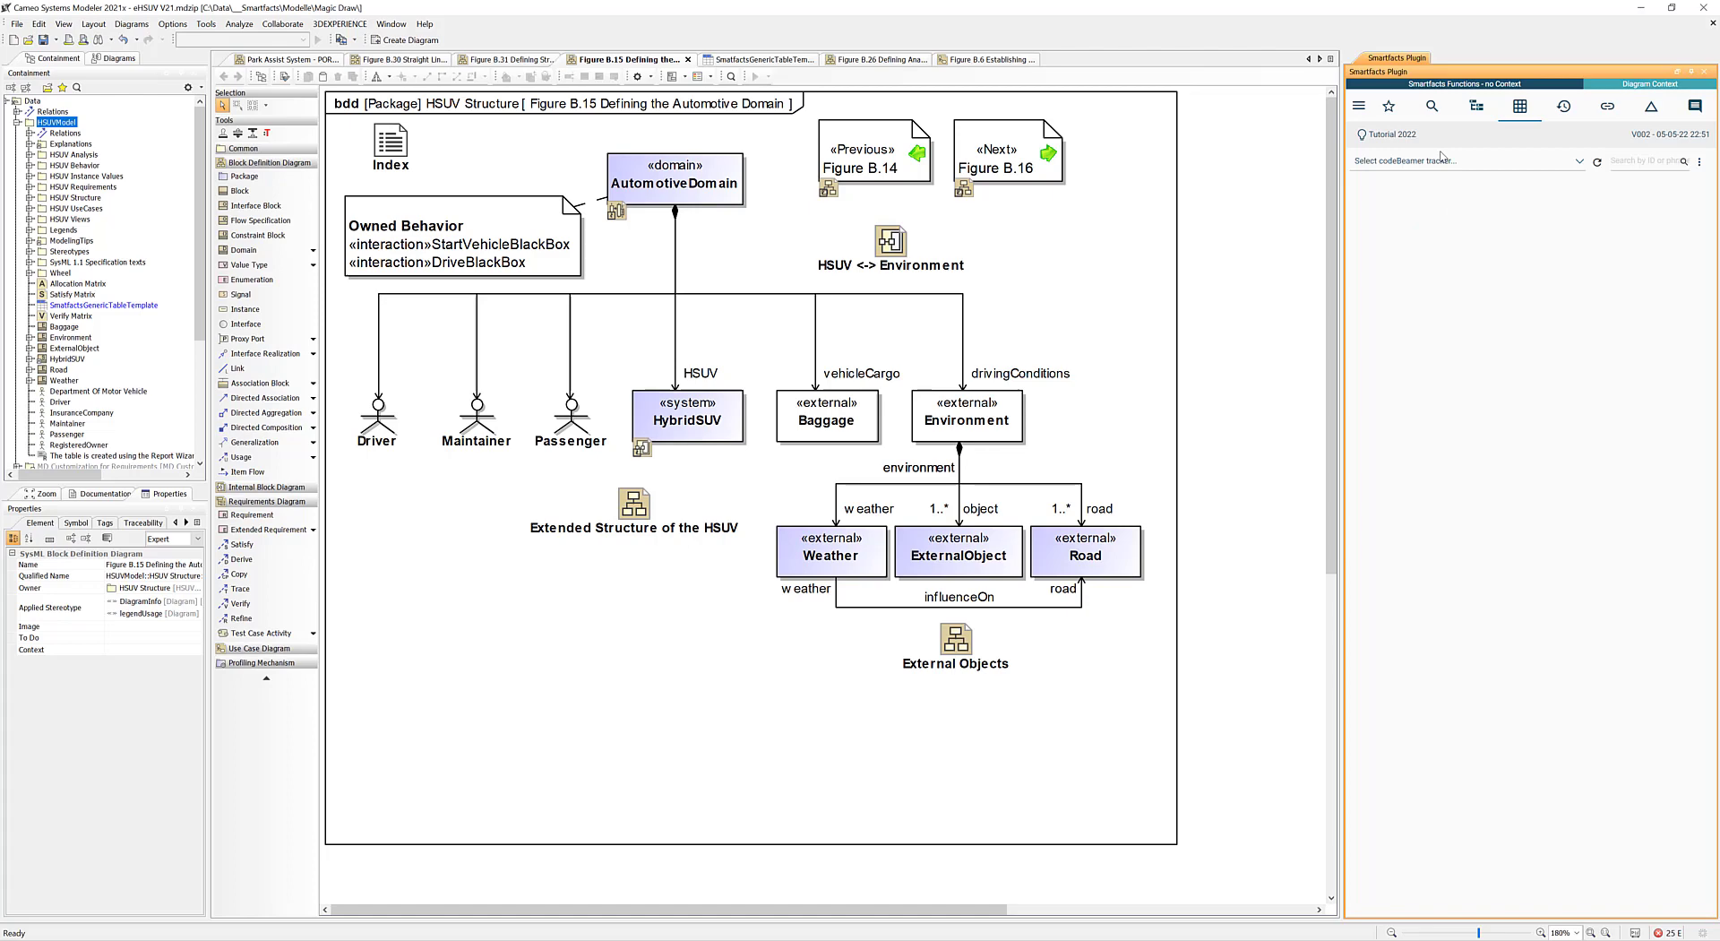
pyautogui.click(1440, 160)
pyautogui.scroll(-3, 1420, 290)
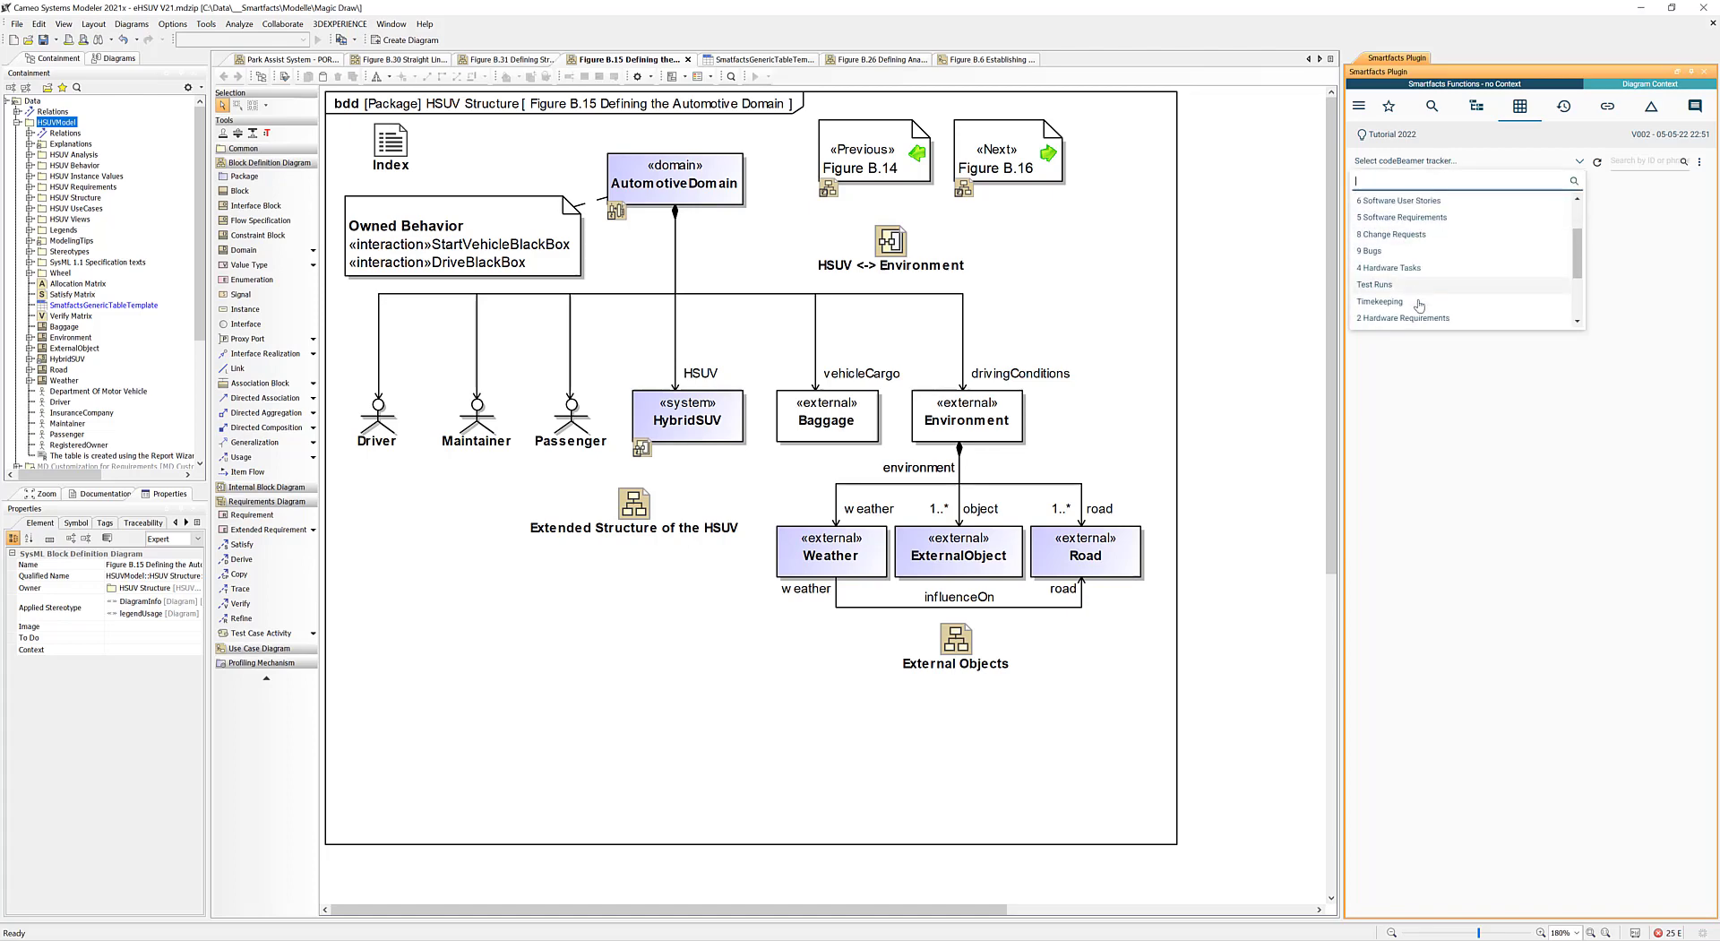
pyautogui.click(1420, 324)
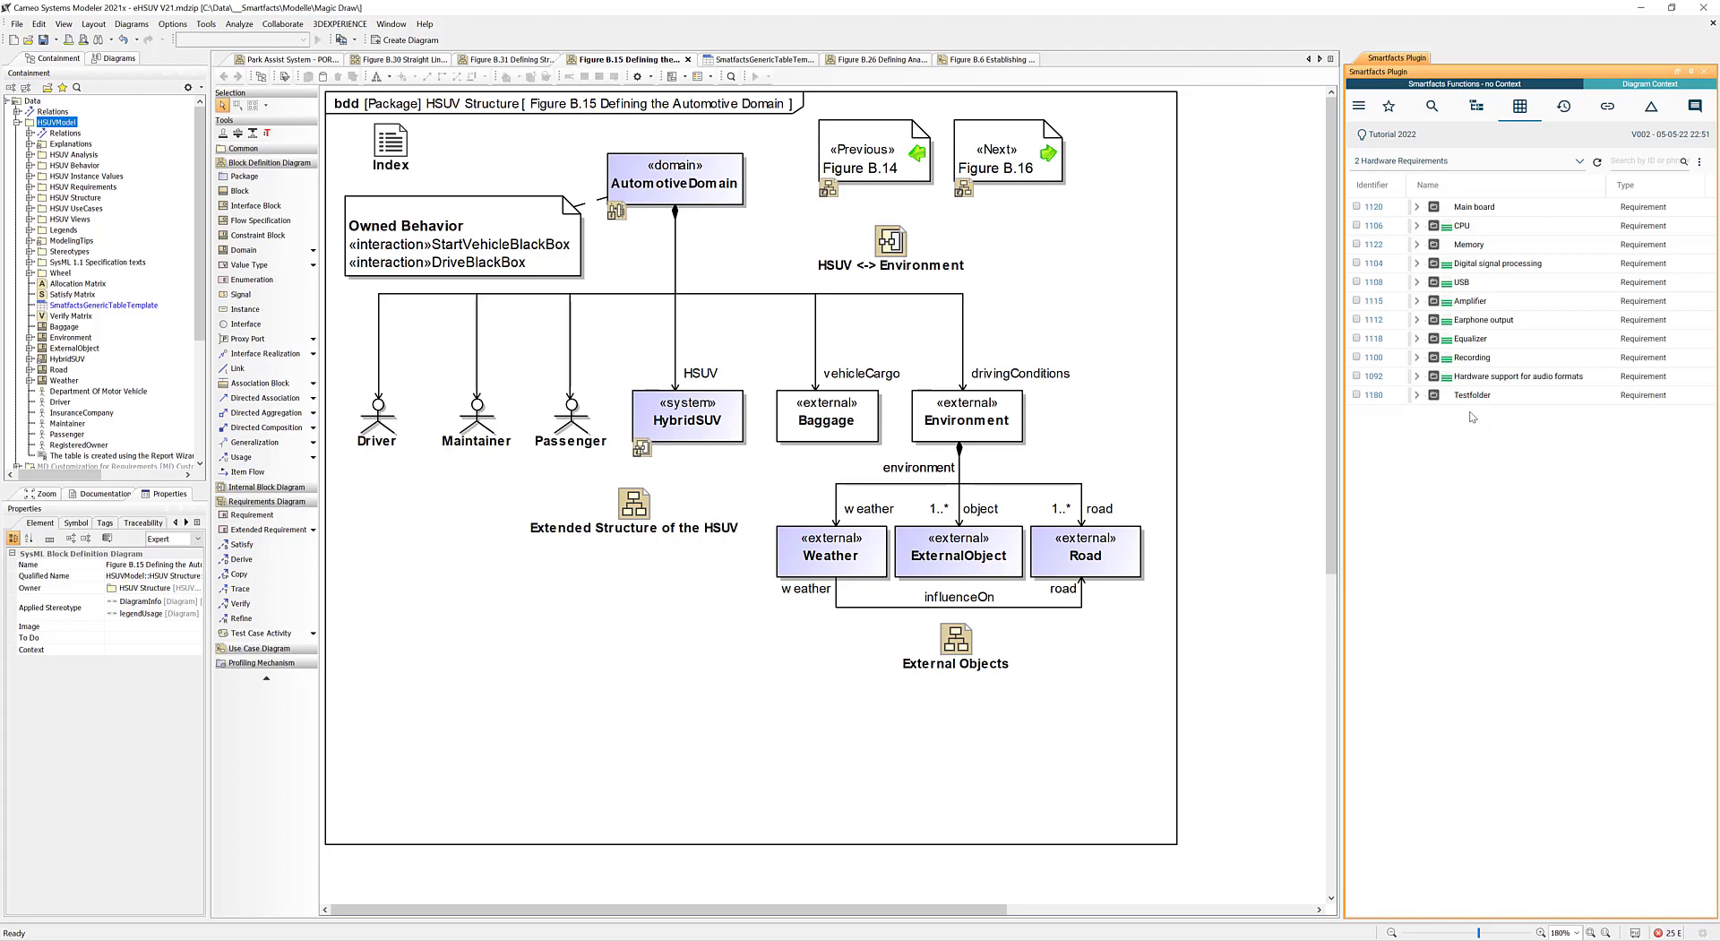
pyautogui.click(1418, 376)
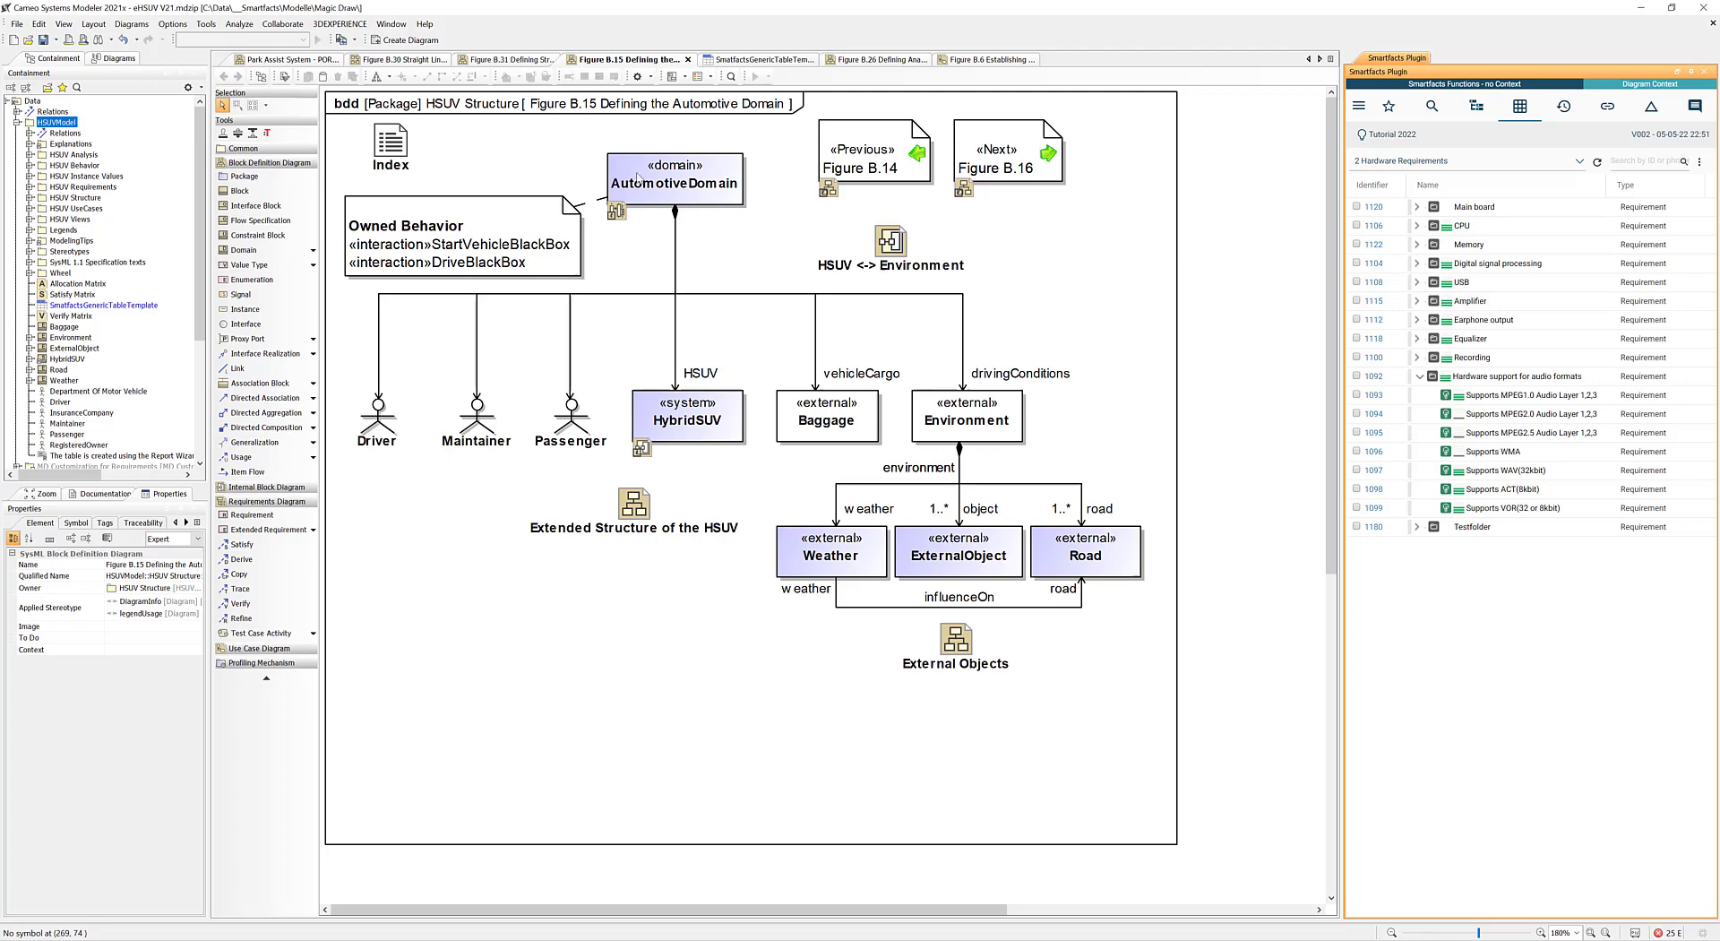
# - Add a Derived from Requirement link from AutomotiveDomain to requirement 1104 Digital signal processing
pyautogui.click(722, 192)
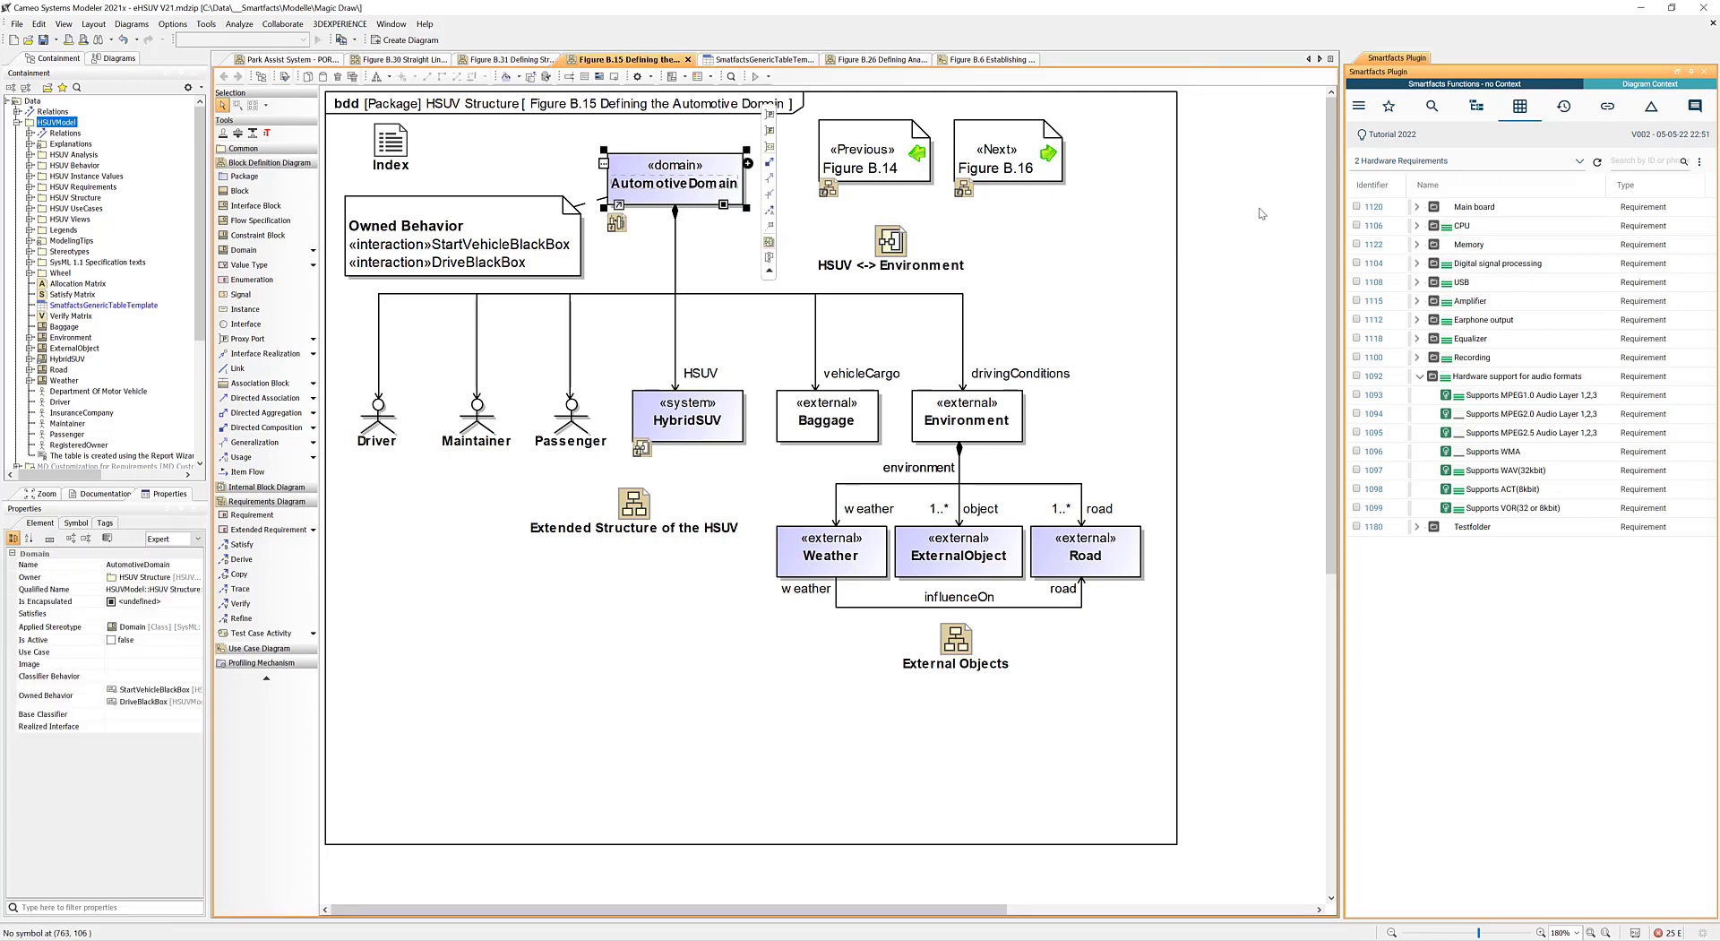
pyautogui.rightClick(1405, 268)
pyautogui.click(1438, 275)
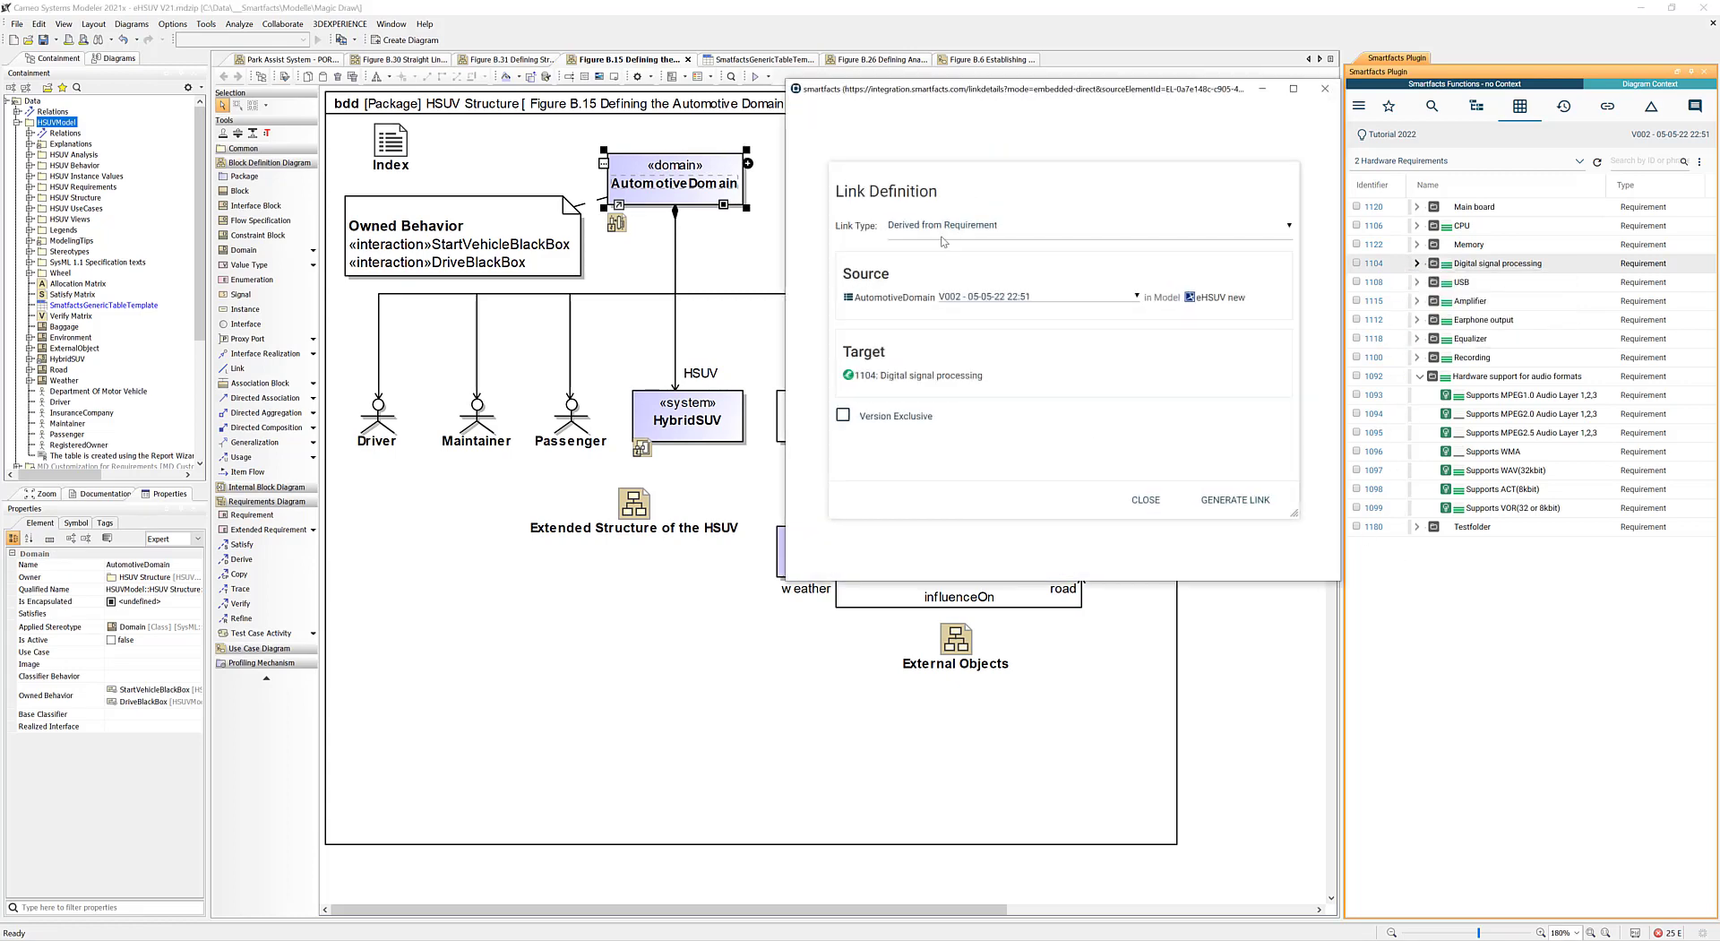
pyautogui.click(945, 238)
pyautogui.click(960, 228)
pyautogui.click(1251, 502)
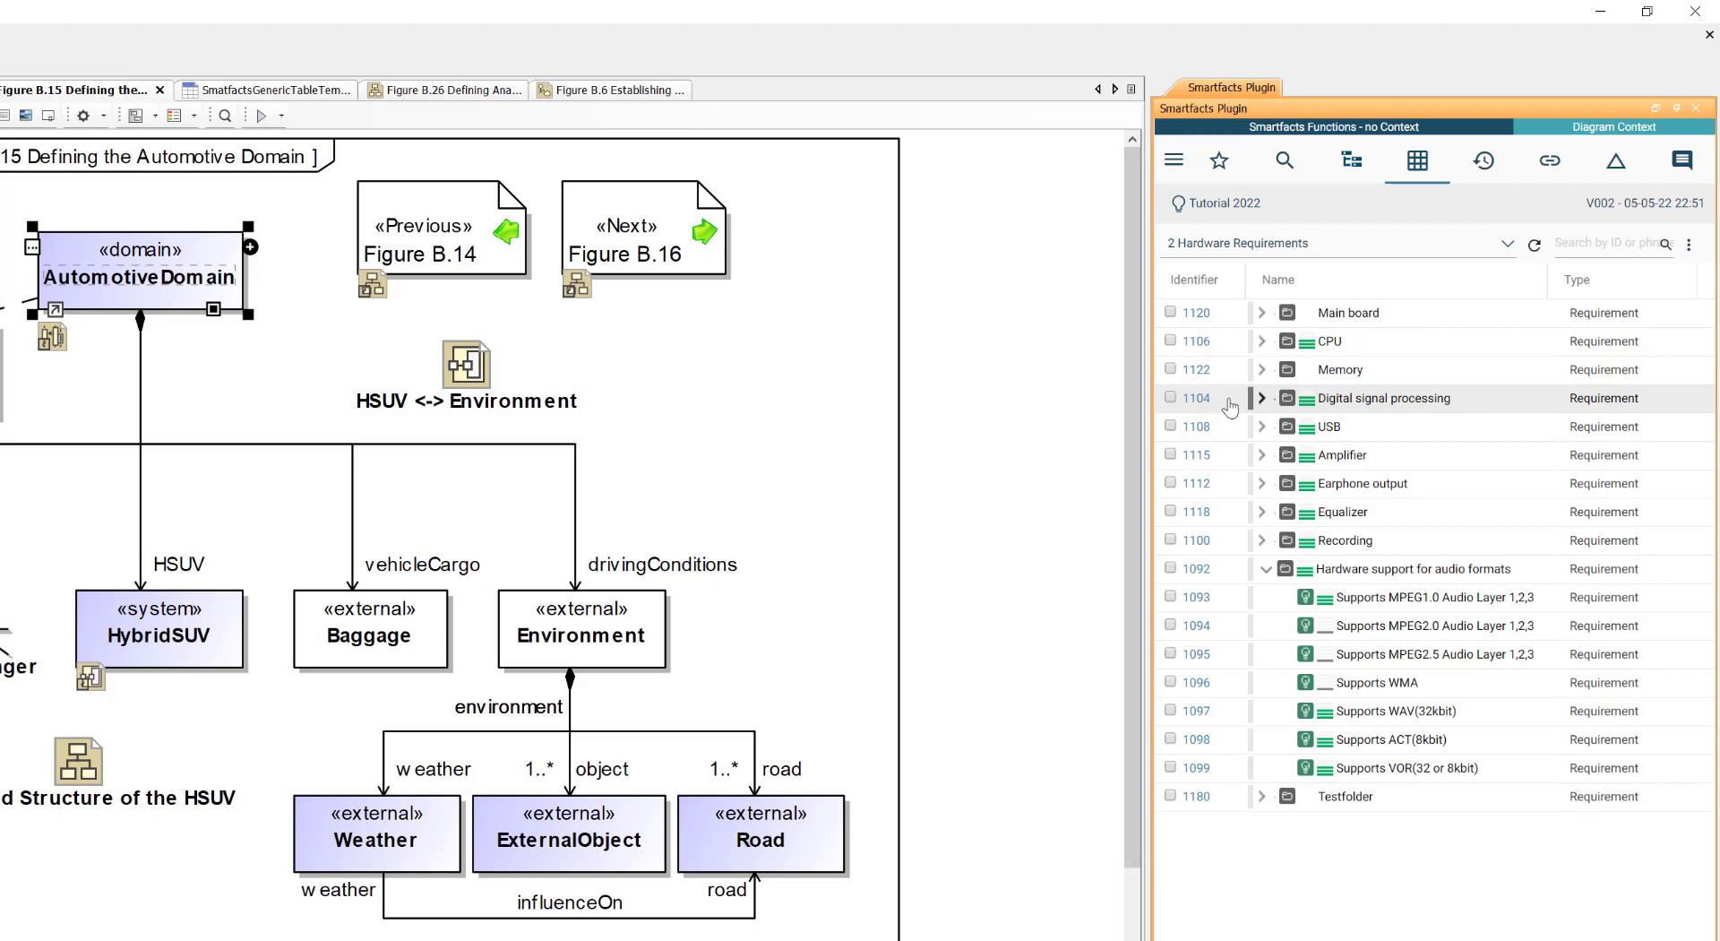
pyautogui.moveTo(1251, 405)
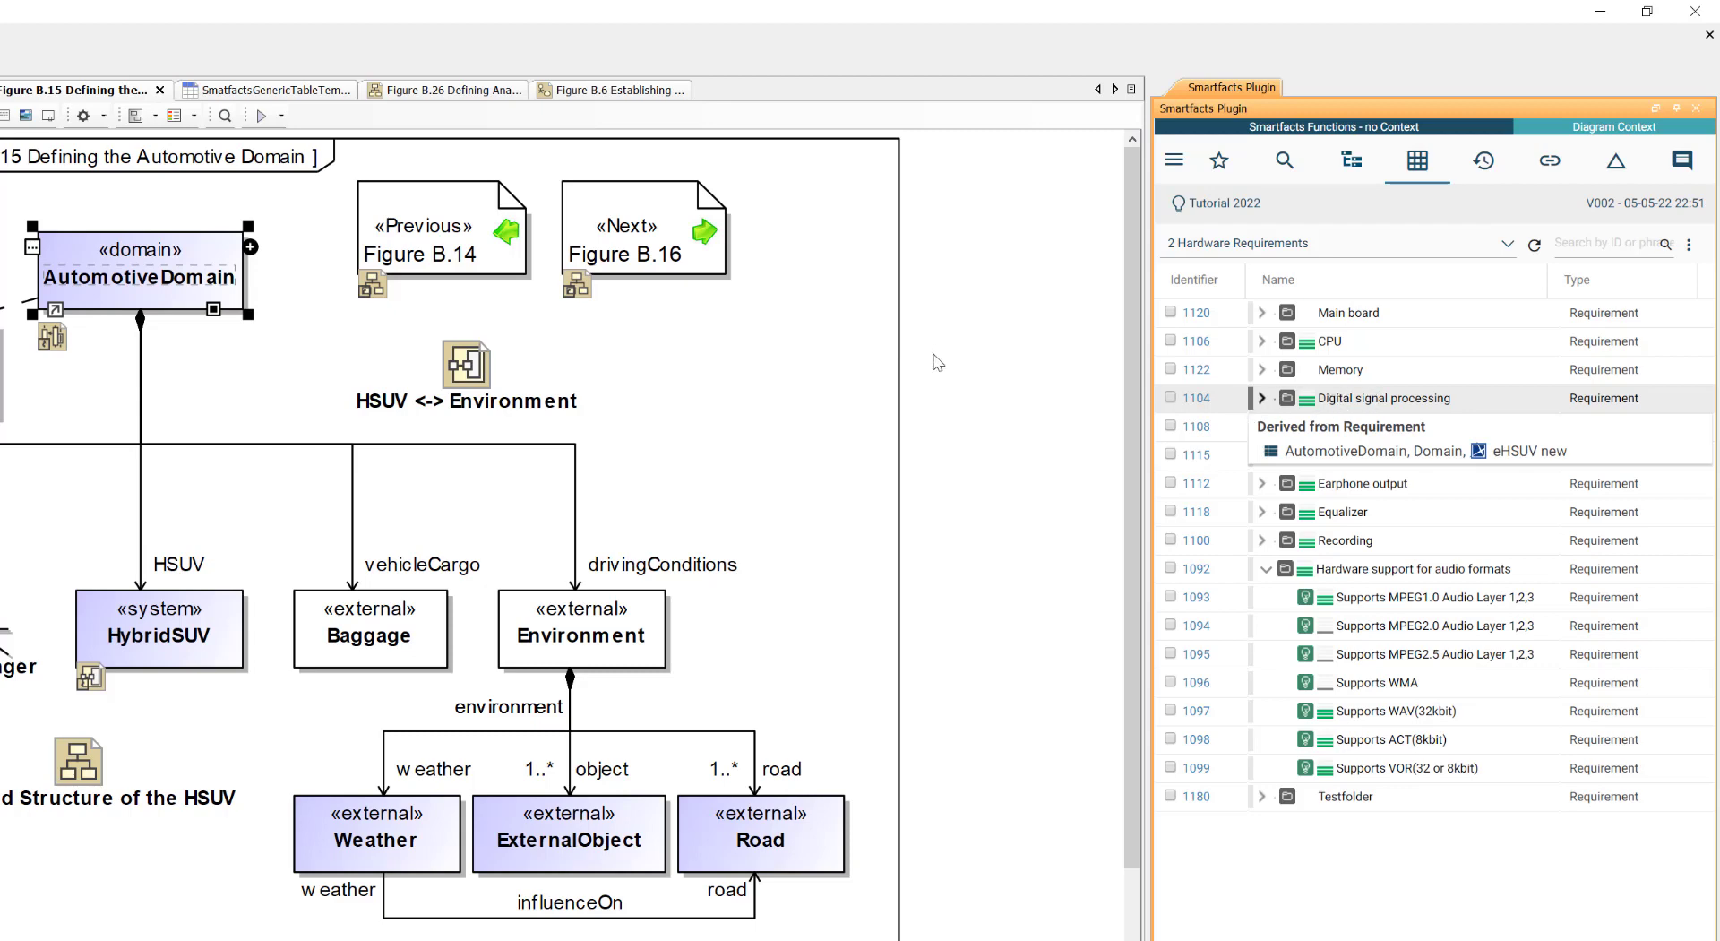
pyautogui.click(949, 417)
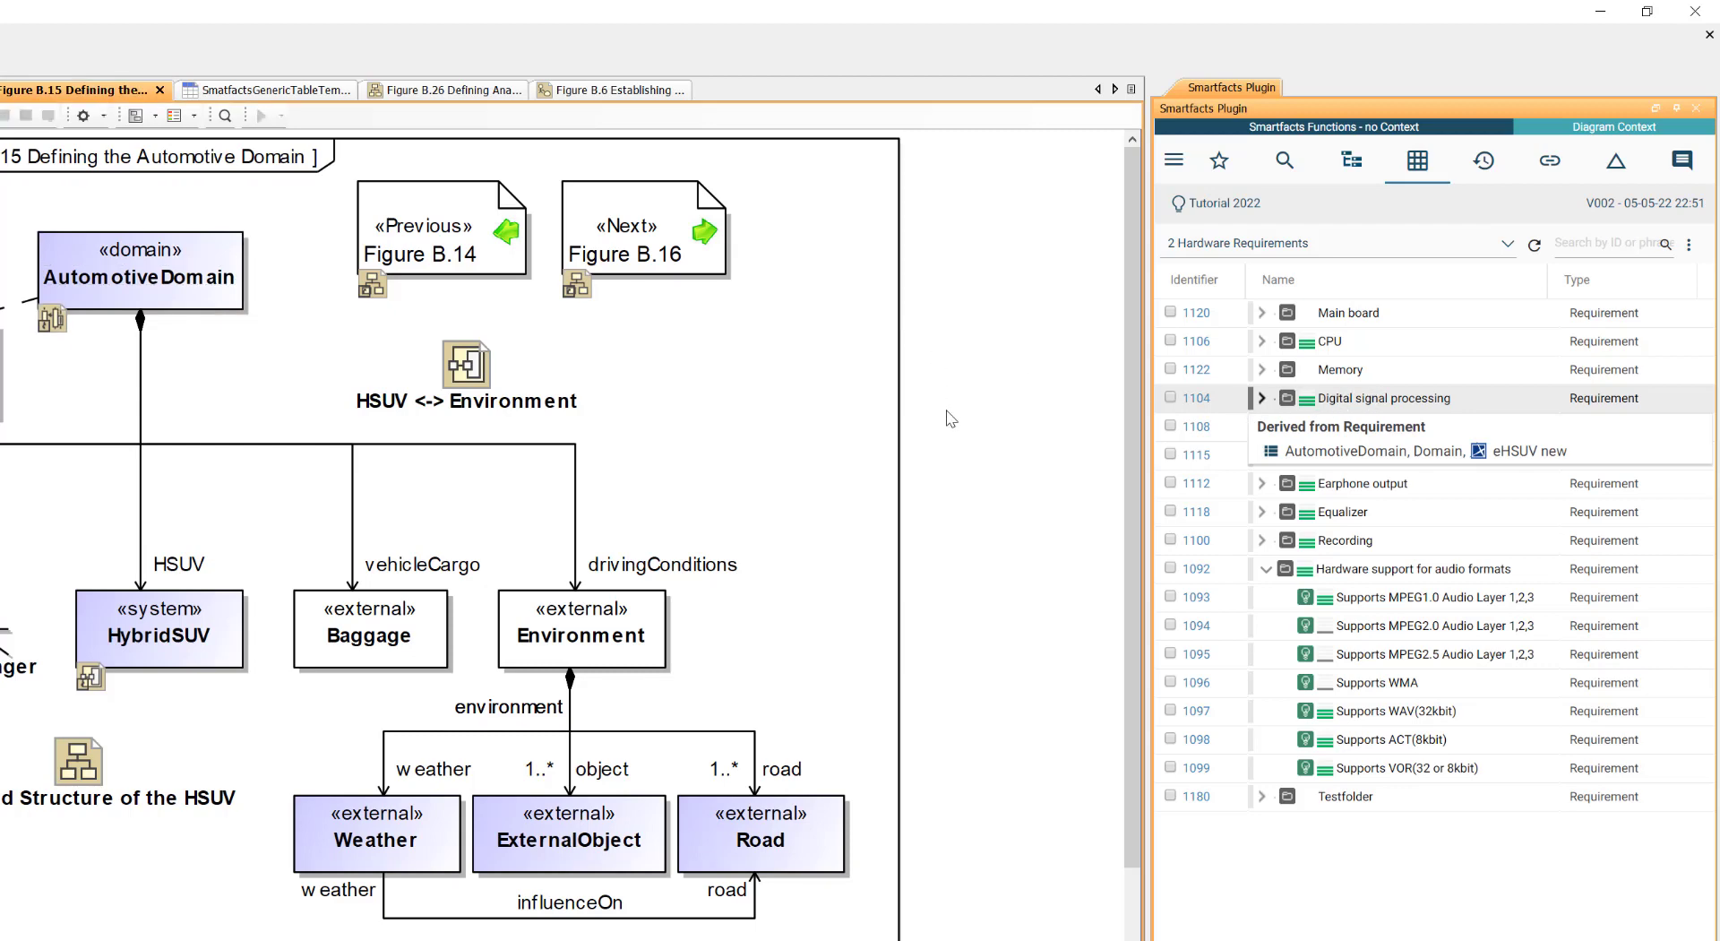
pyautogui.click(1344, 451)
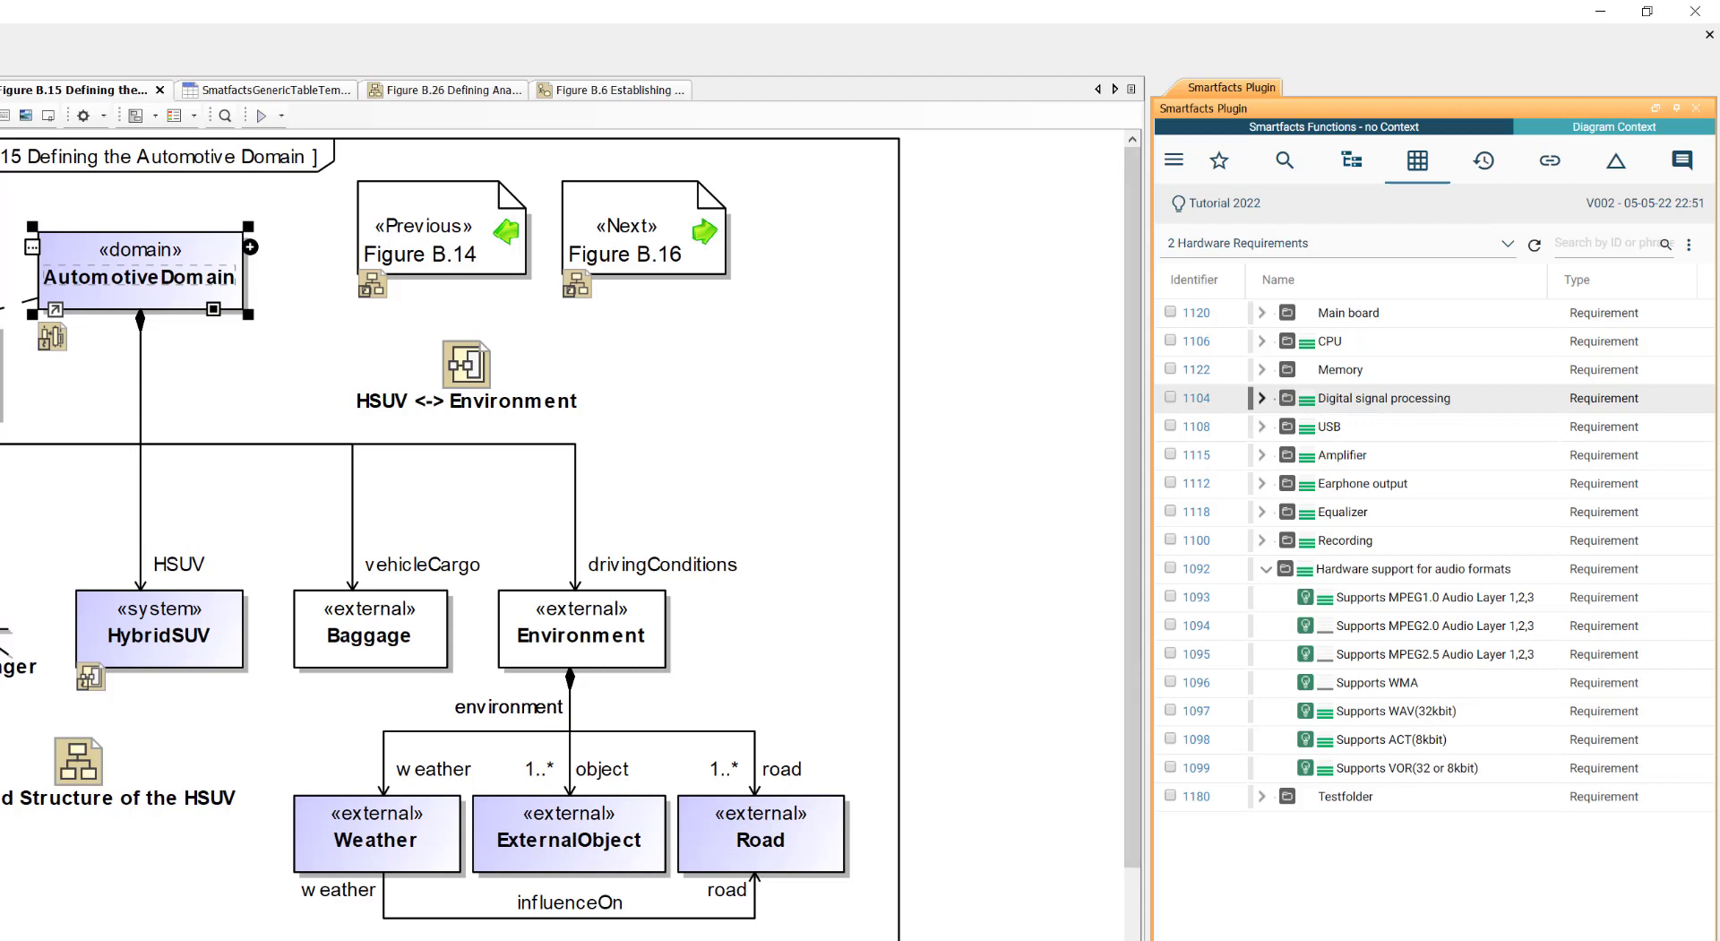
pyautogui.click(1019, 575)
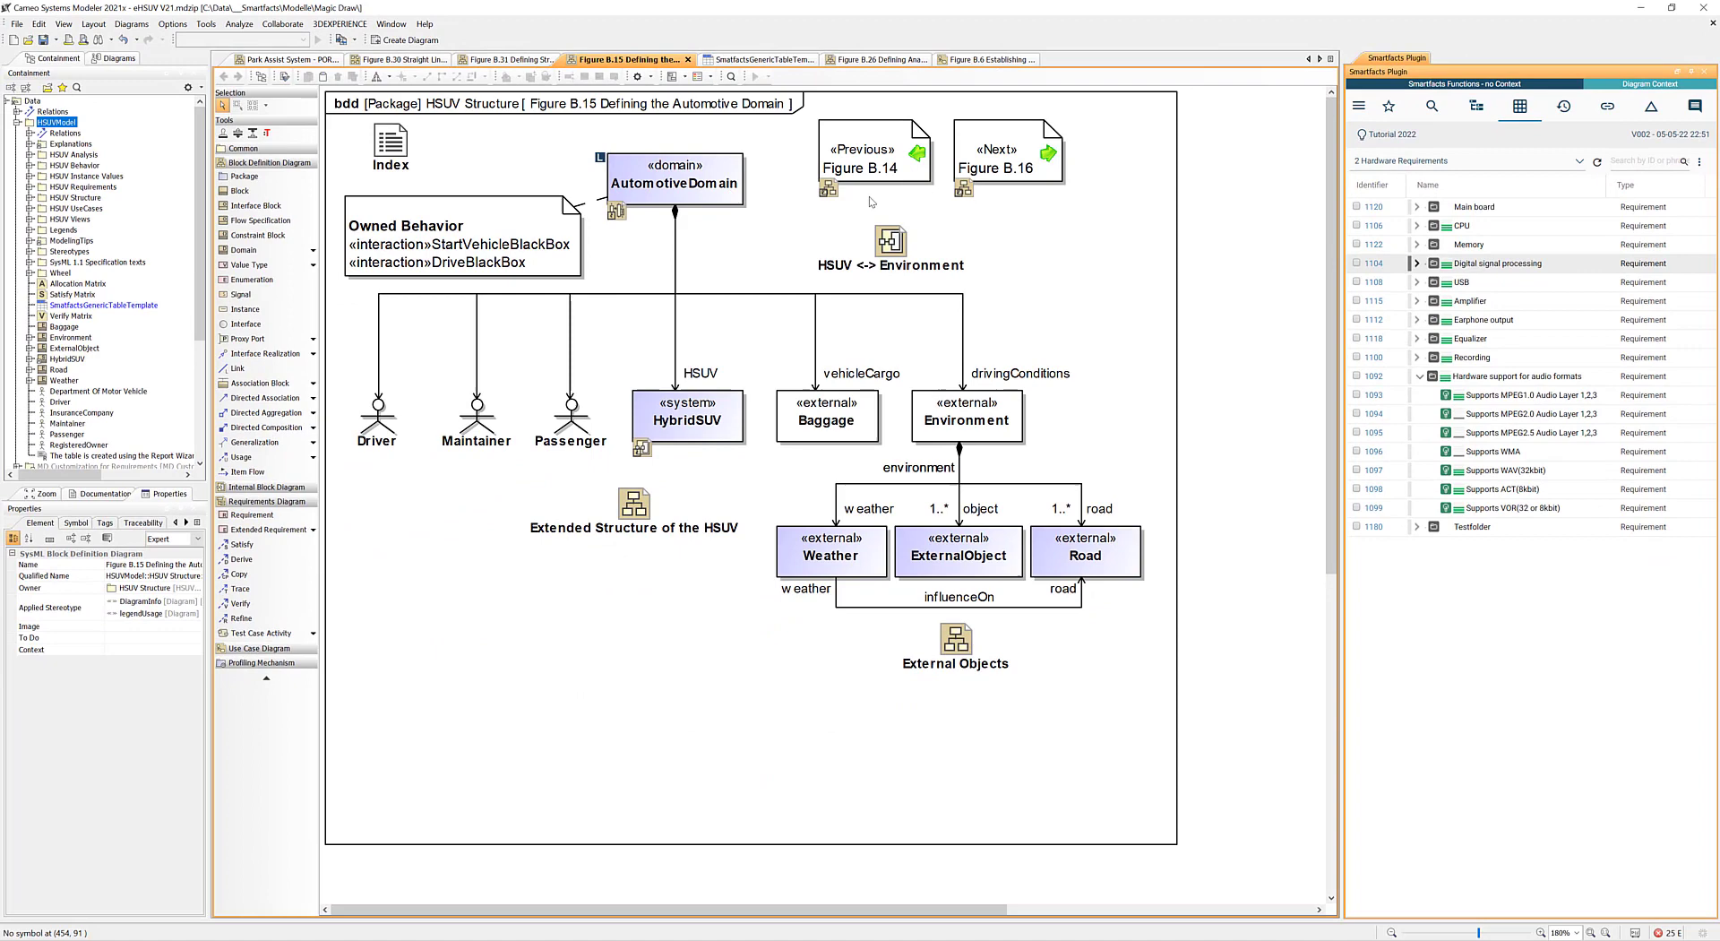
# - Link the Figure B.15 diagram frame to requirement 1104 Digital signal processing
pyautogui.click(695, 121)
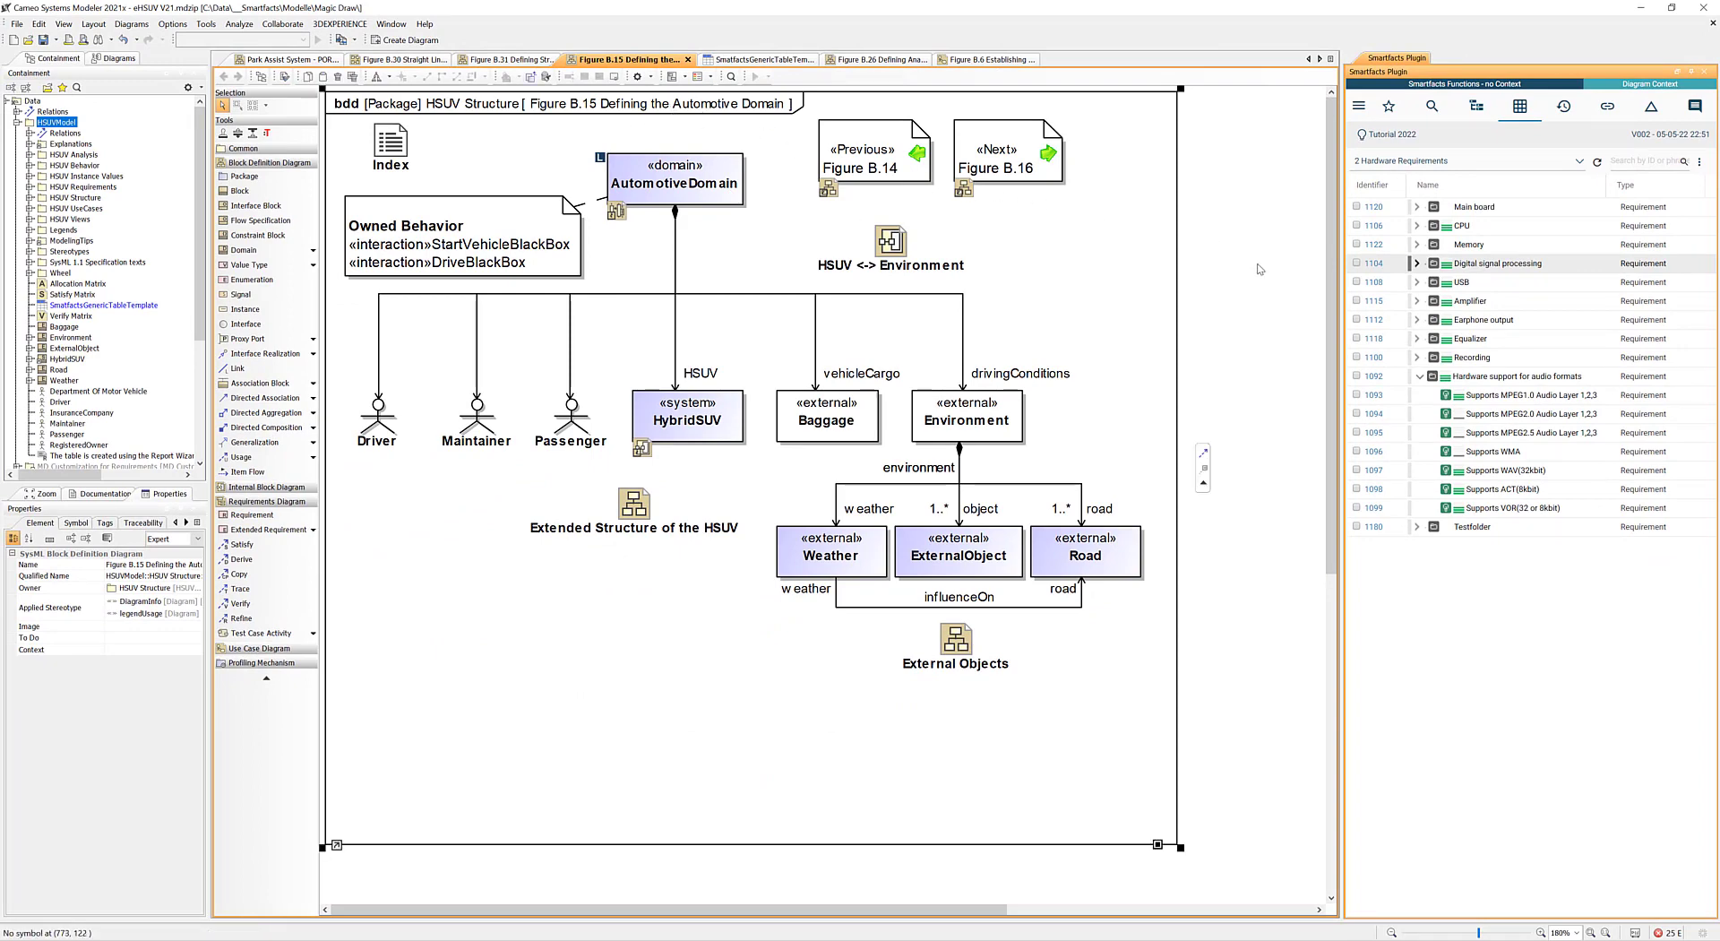
pyautogui.rightClick(1408, 268)
pyautogui.click(1417, 277)
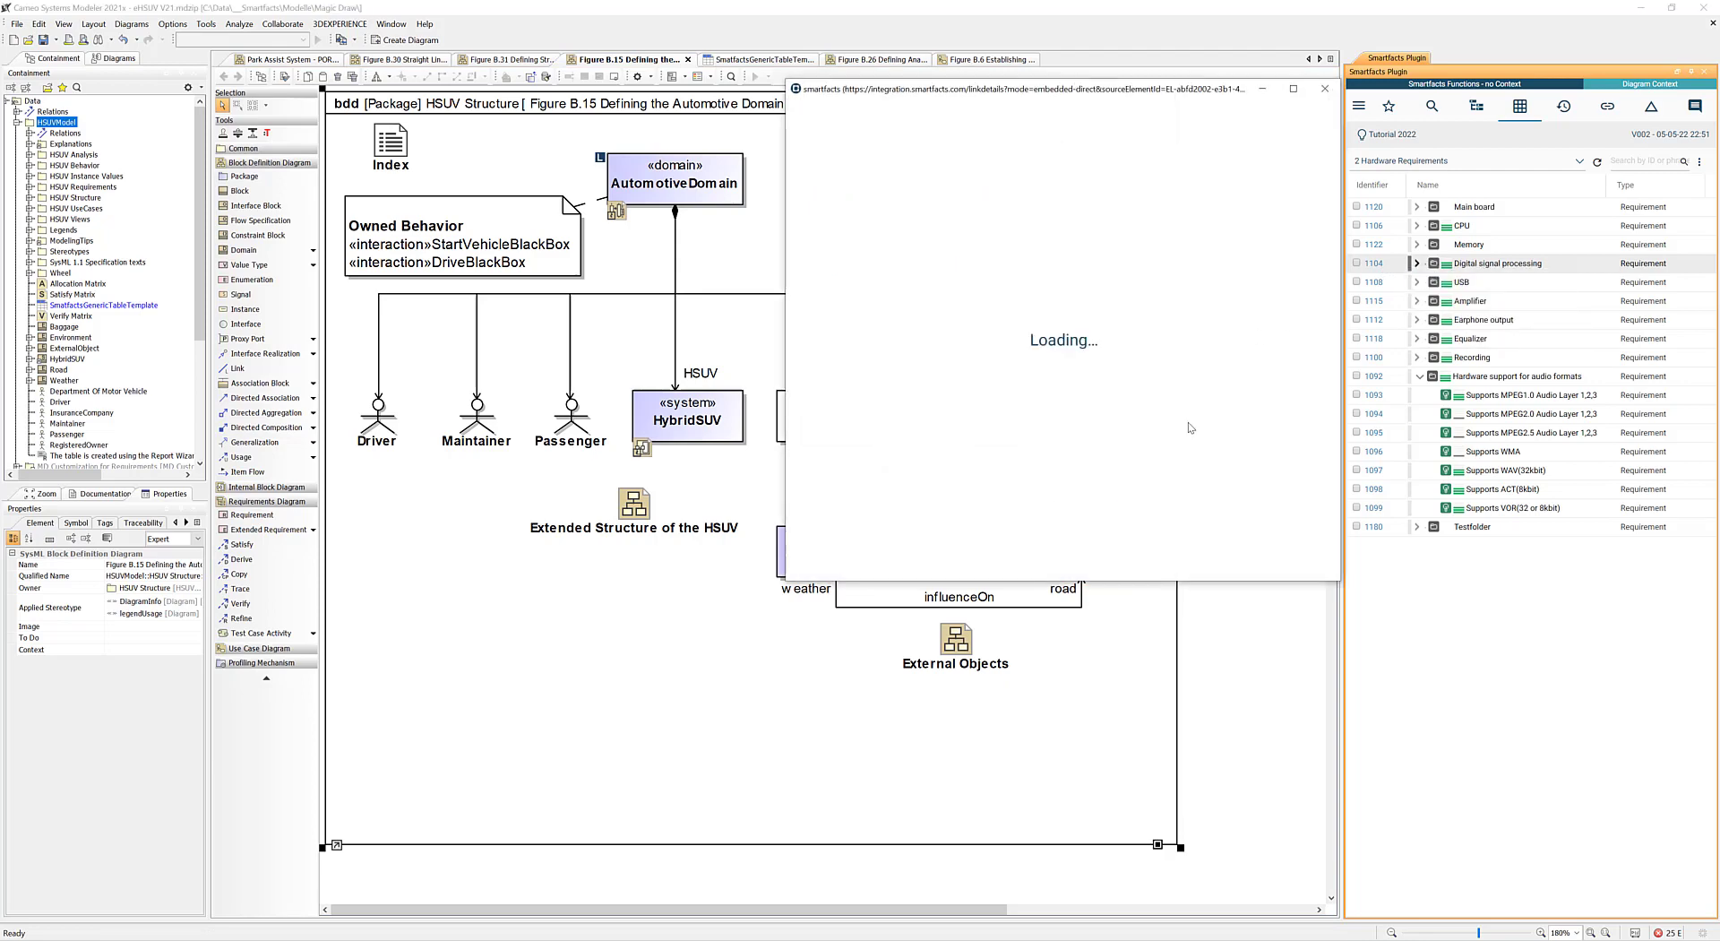
pyautogui.click(1230, 499)
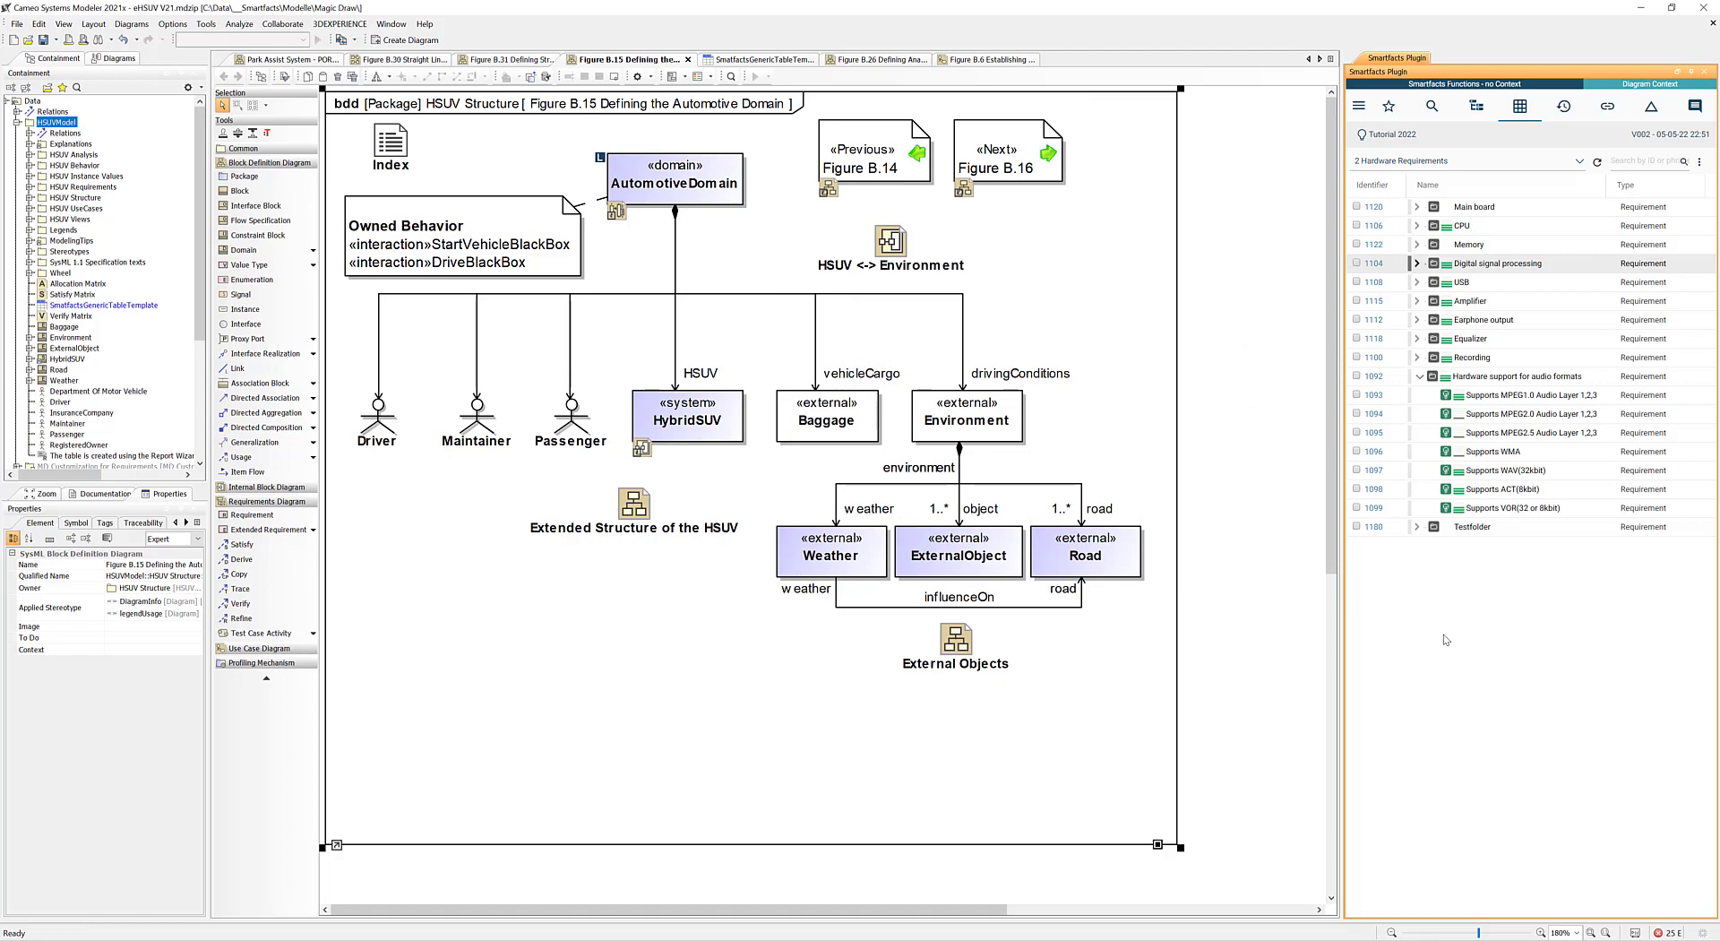
pyautogui.moveTo(1412, 273)
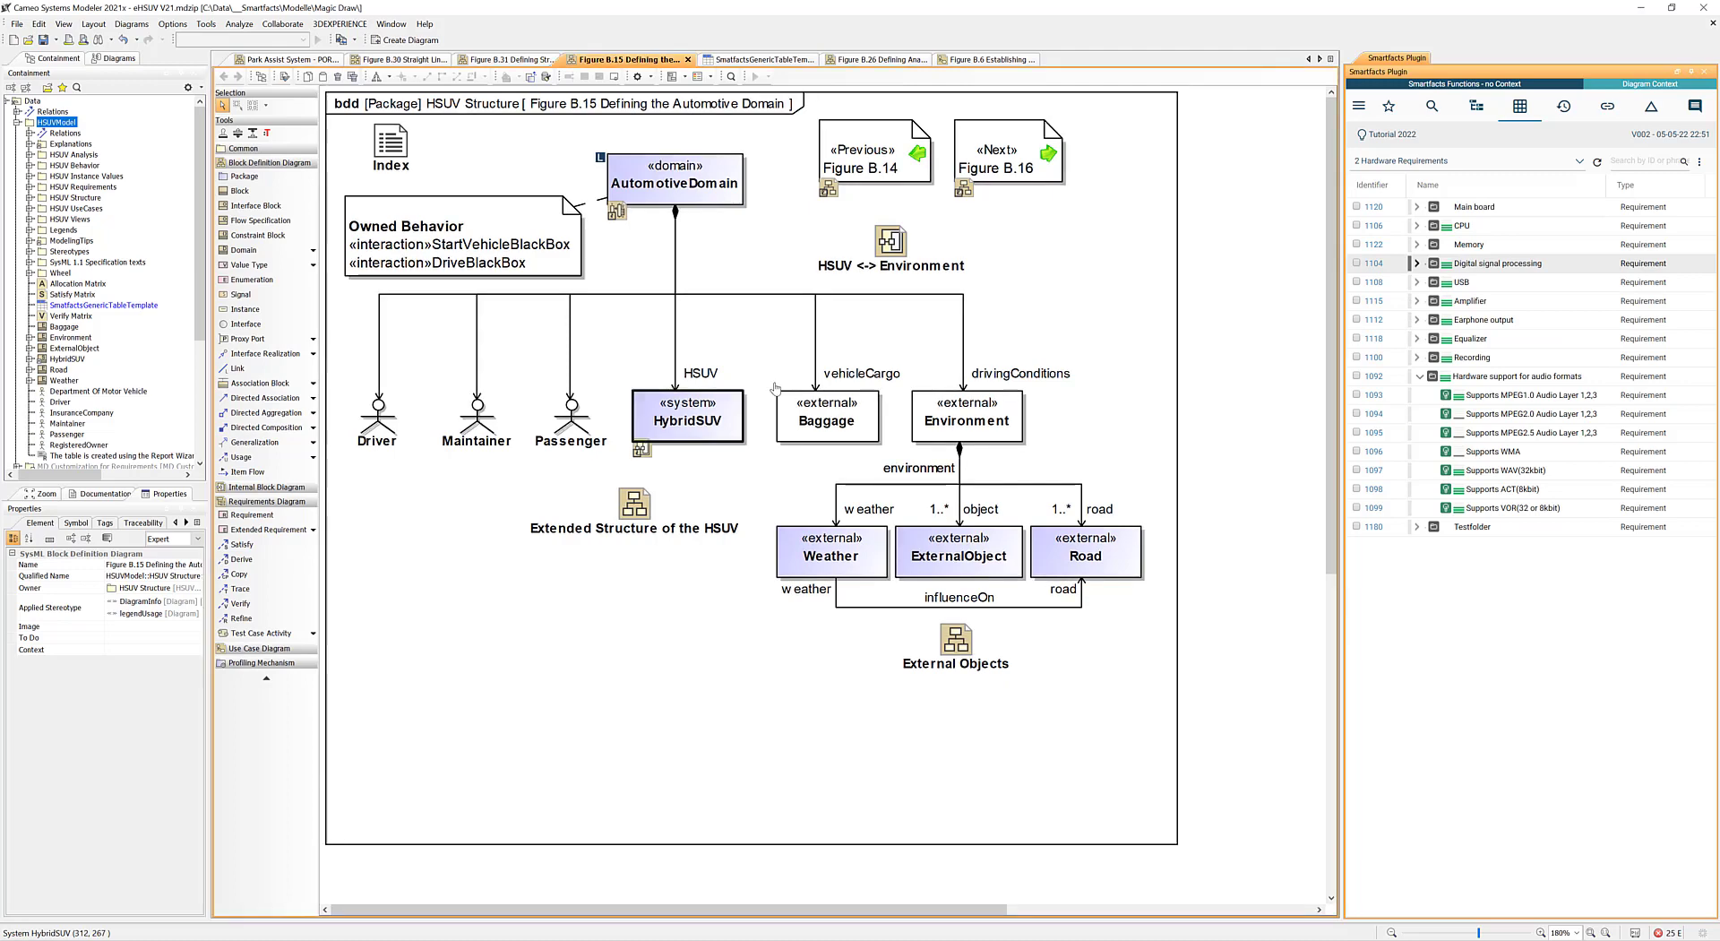
# - Link the HybridSUV block to requirement 1115 Amplifier, then deselect the block
pyautogui.click(698, 417)
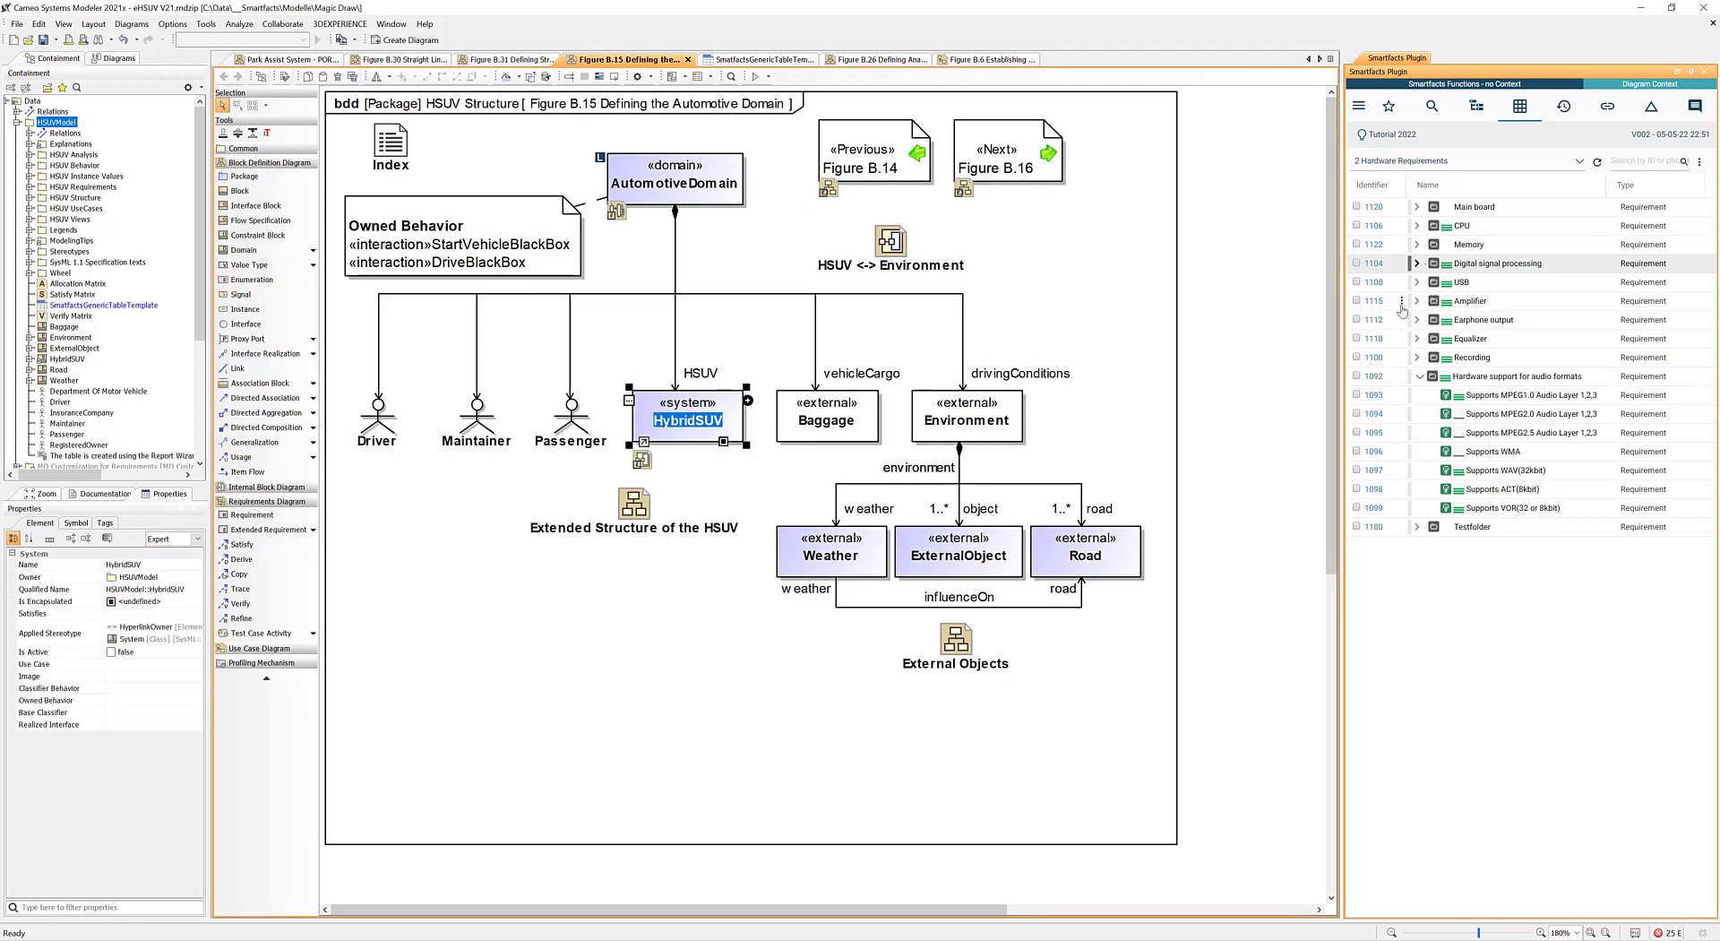
pyautogui.click(1402, 303)
pyautogui.click(1433, 315)
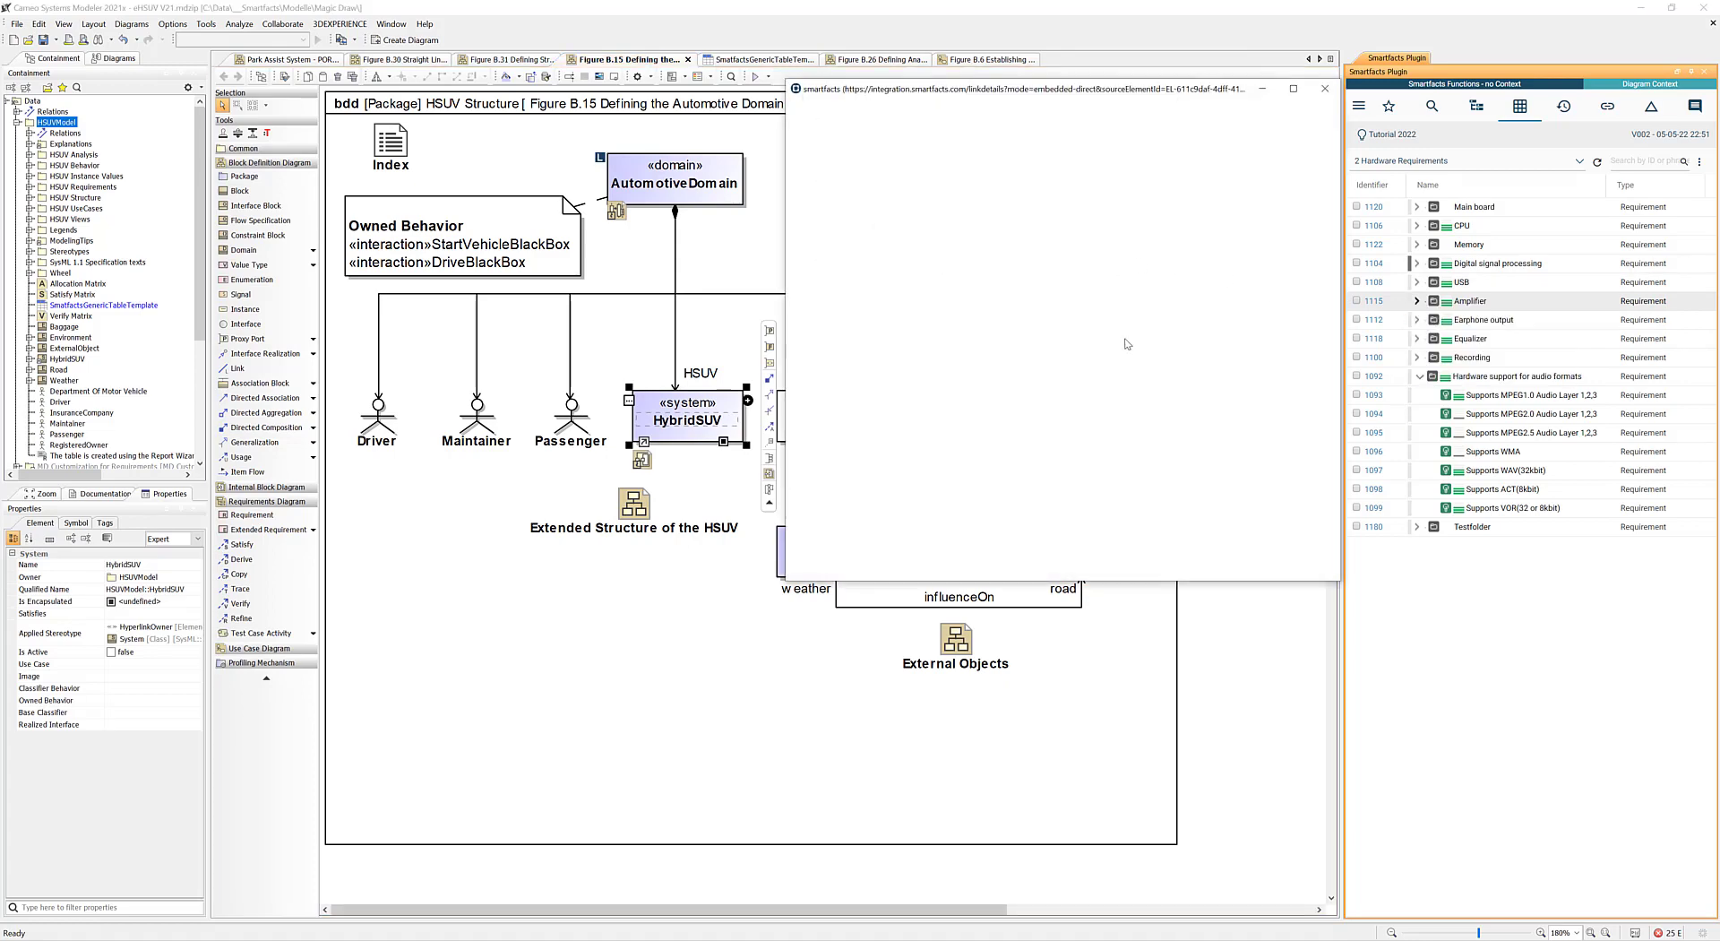
pyautogui.click(1220, 502)
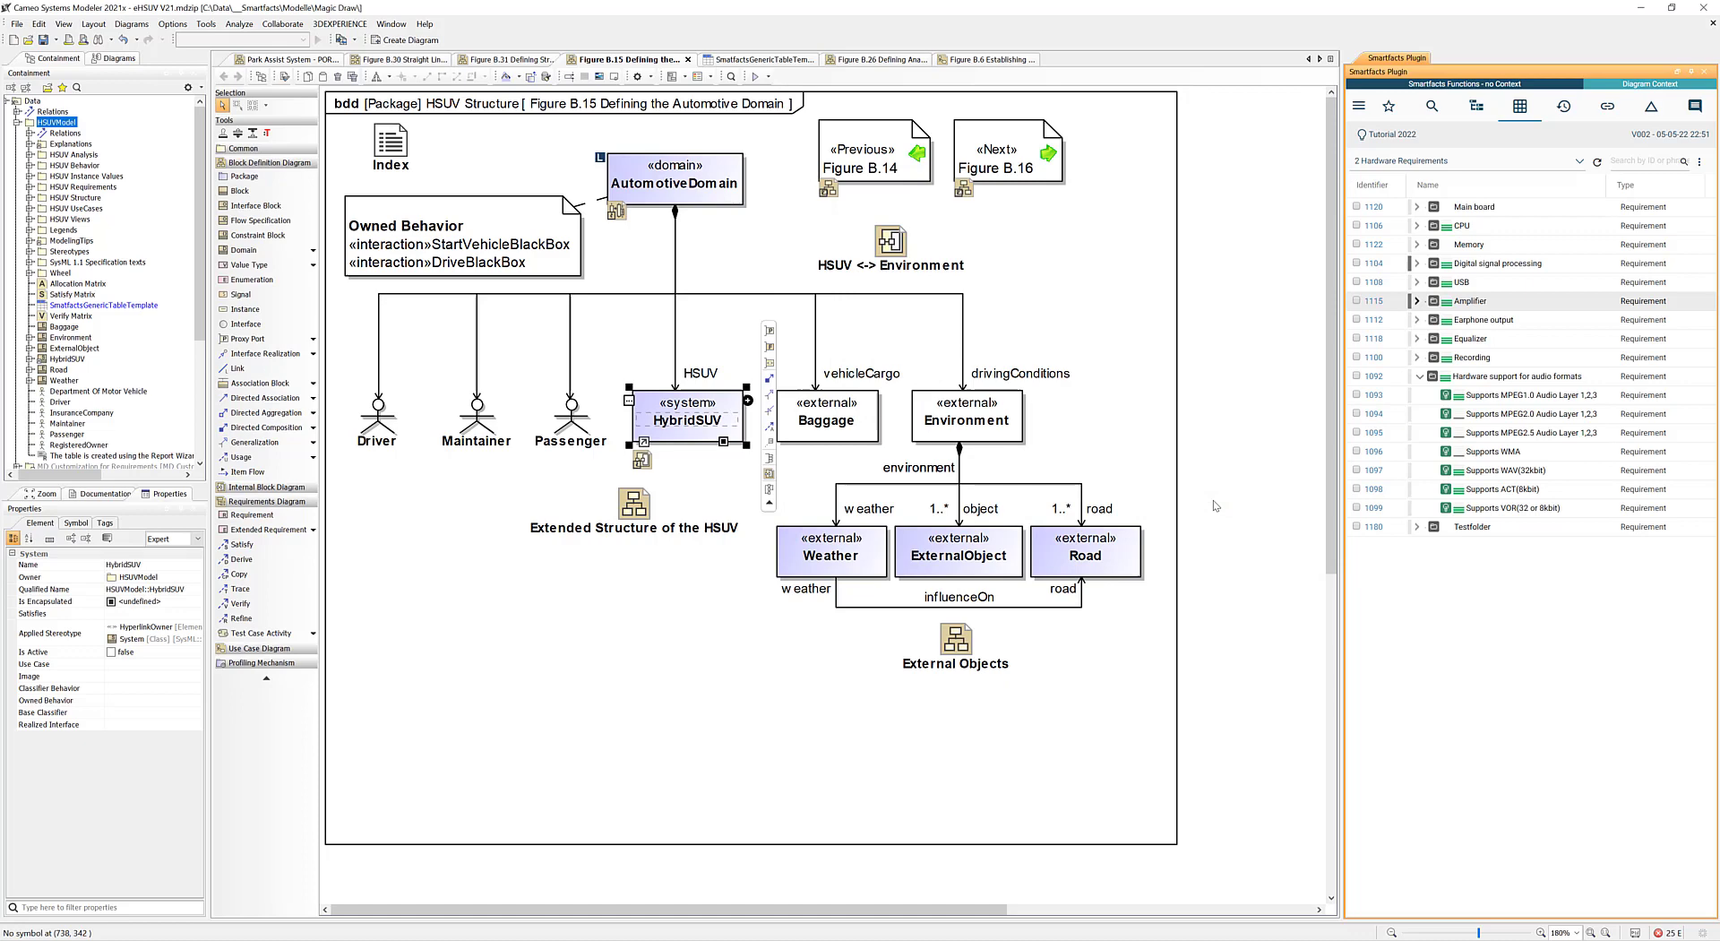
pyautogui.click(1230, 564)
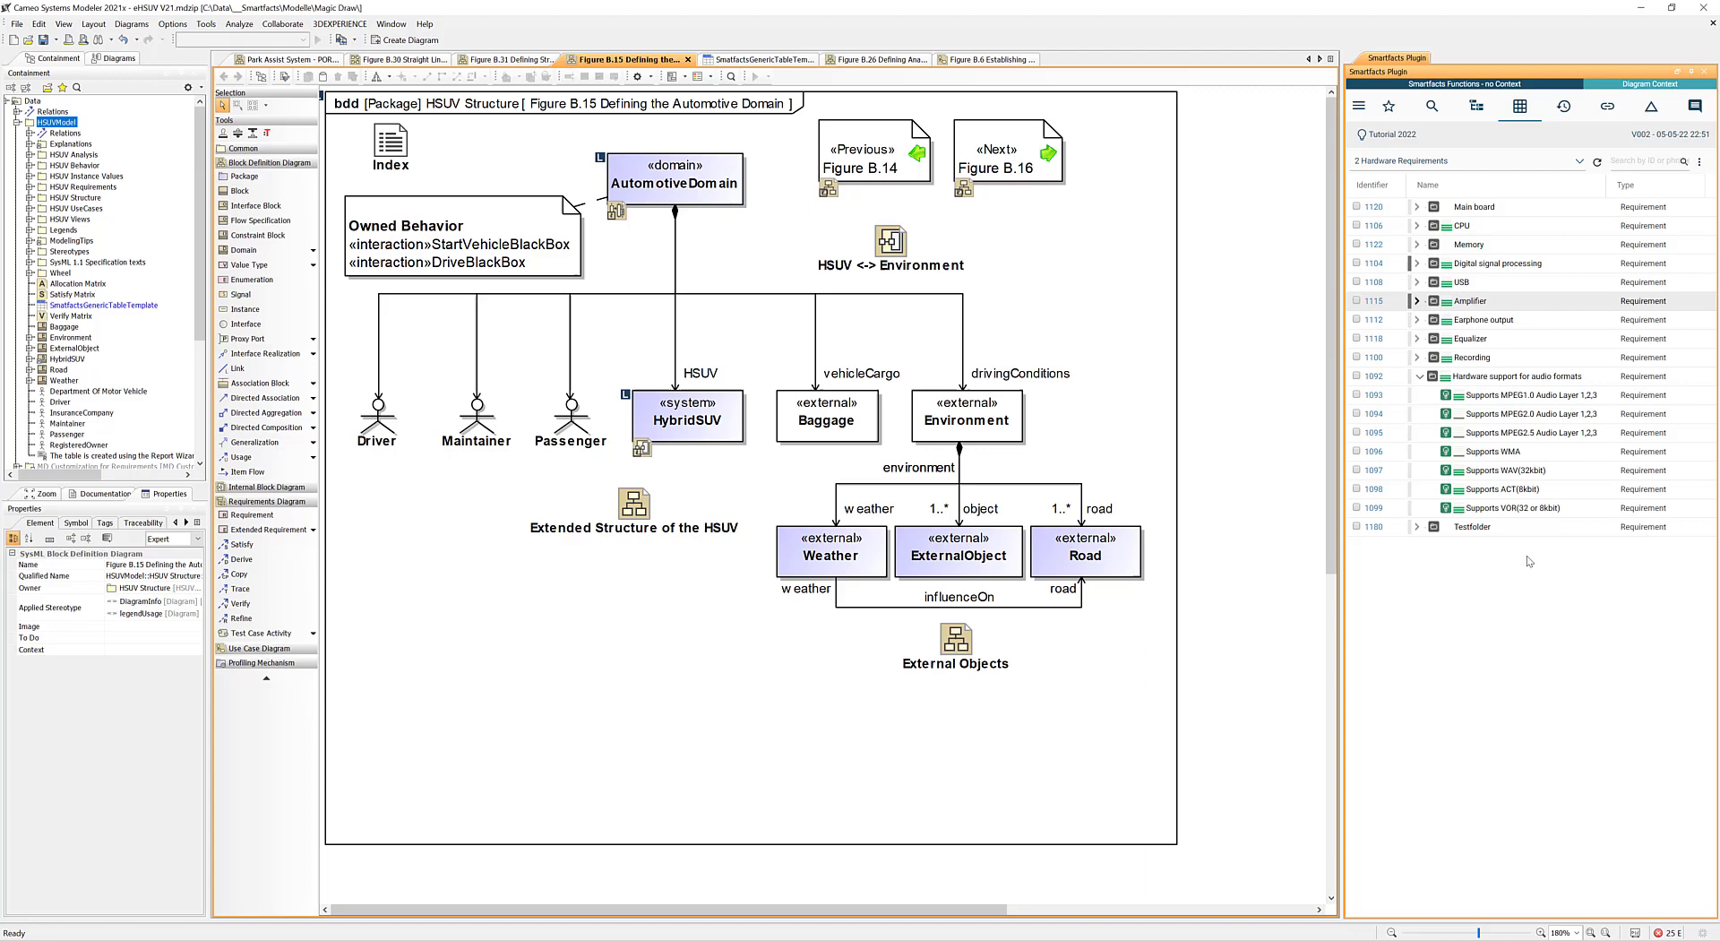
# - Show all traceability links and open requirement 1104's link in the local viewer
pyautogui.click(1608, 108)
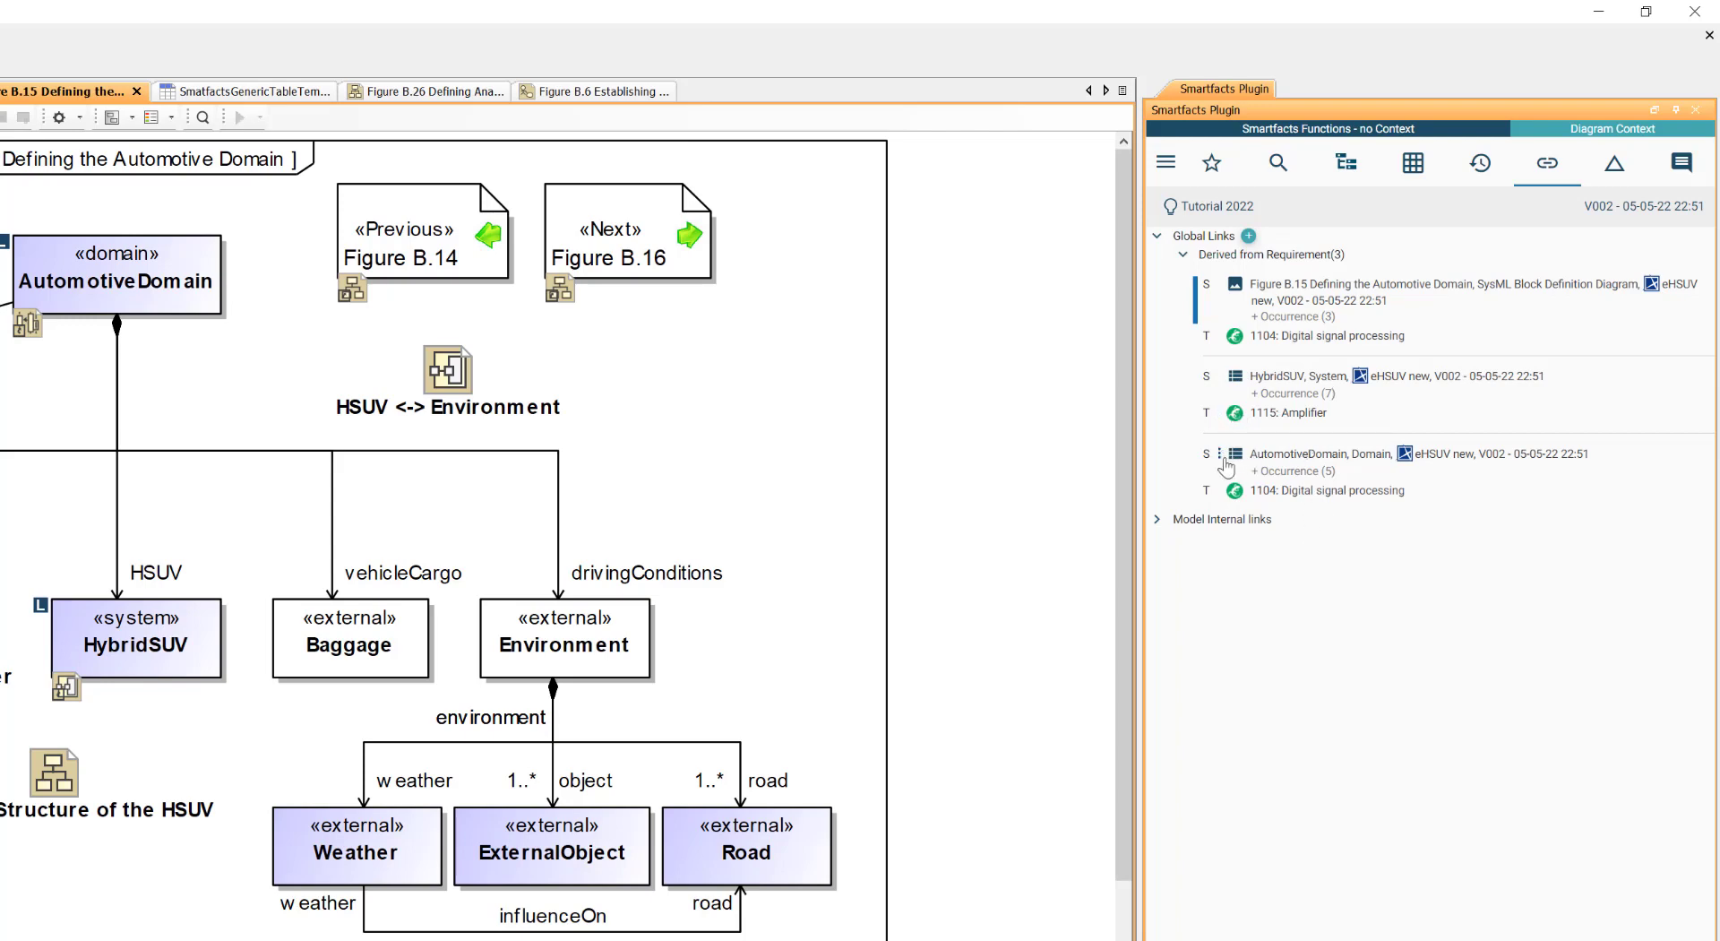
pyautogui.click(1224, 459)
pyautogui.click(1440, 576)
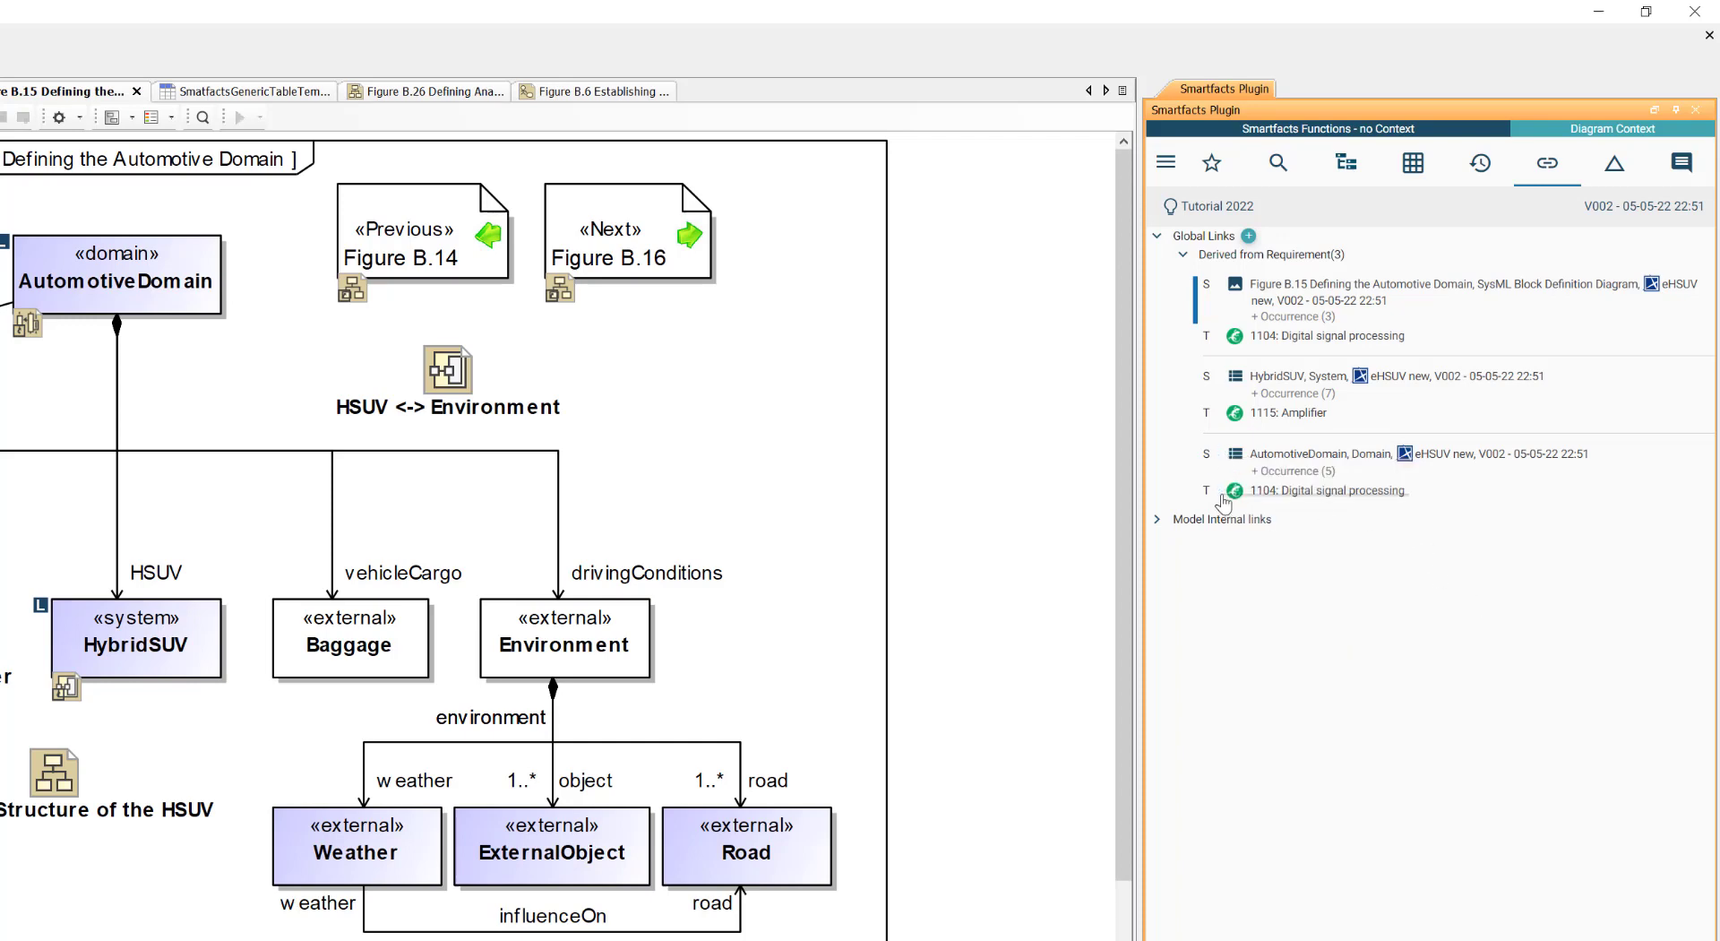
pyautogui.click(1224, 500)
pyautogui.click(1281, 543)
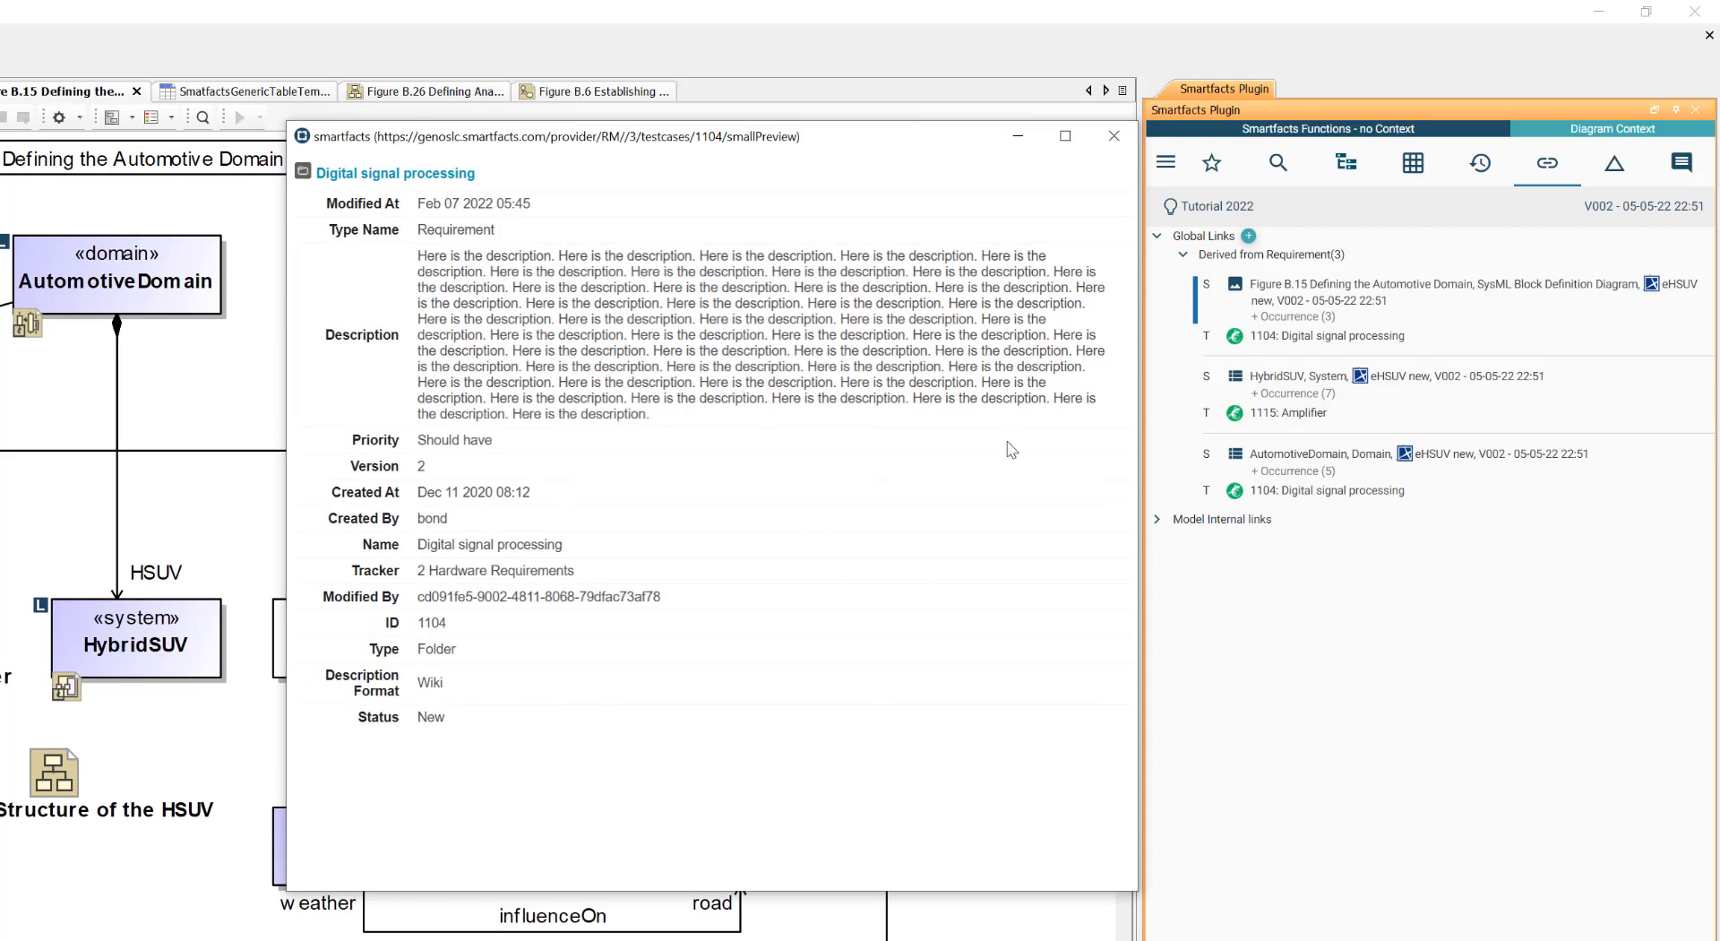
# - Close the requirement 1104 preview window
pyautogui.click(1114, 136)
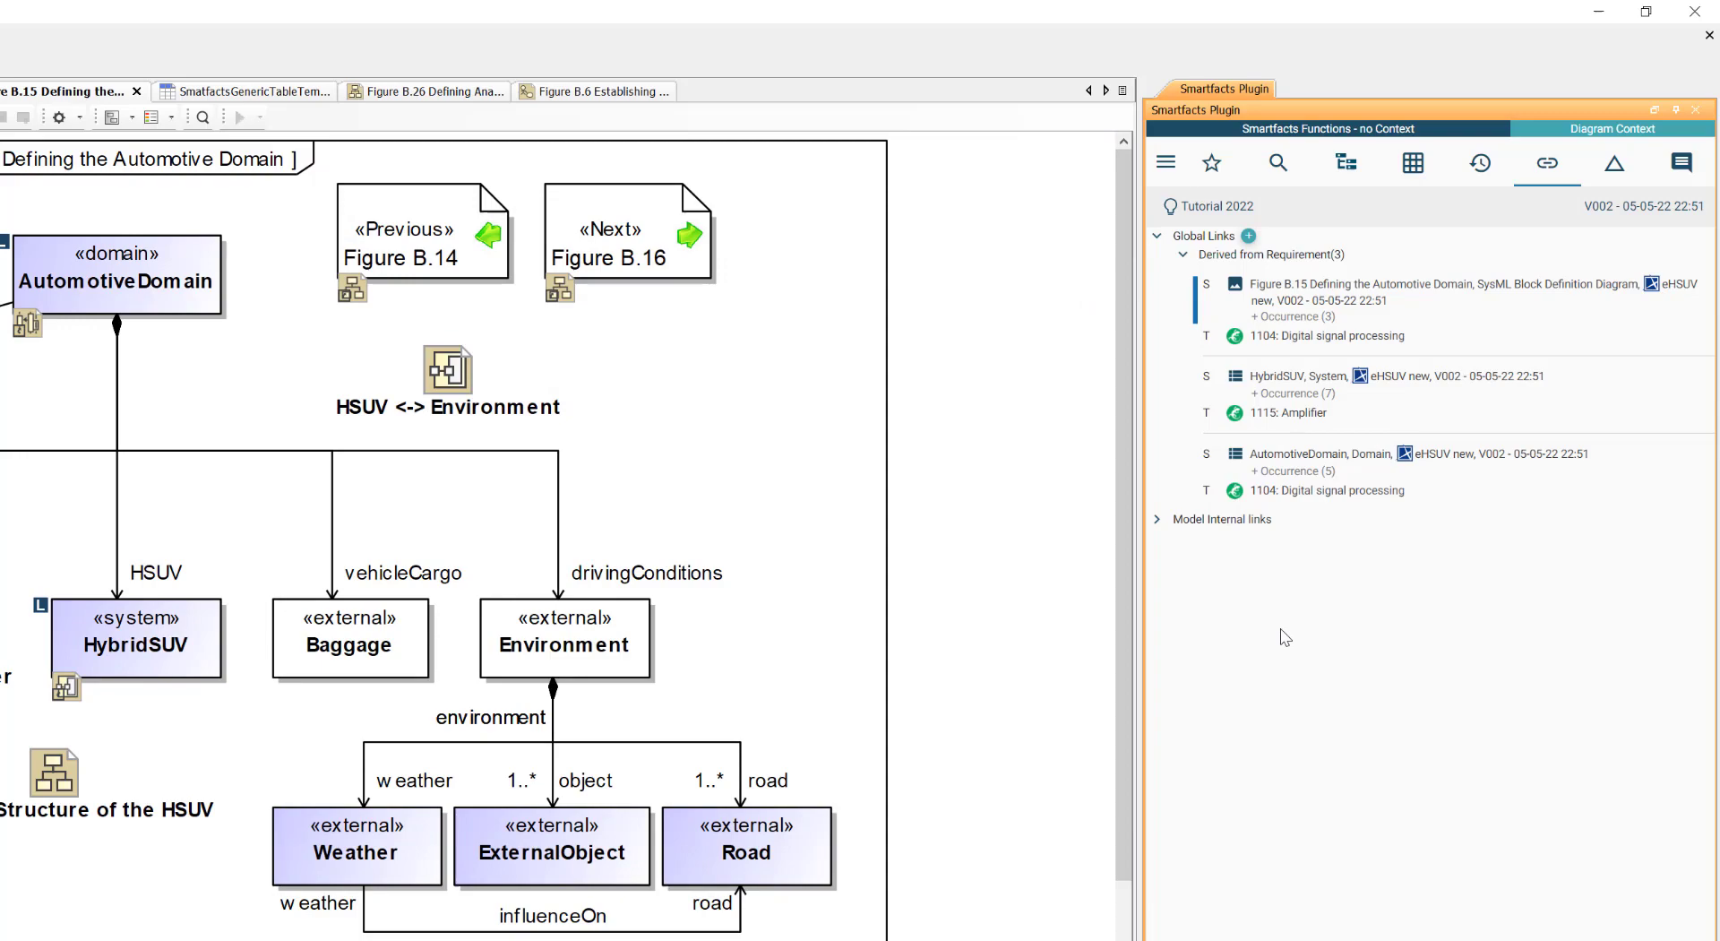
# - Open requirement 1104's link in Codebeamer, its original tool
pyautogui.rightClick(1221, 491)
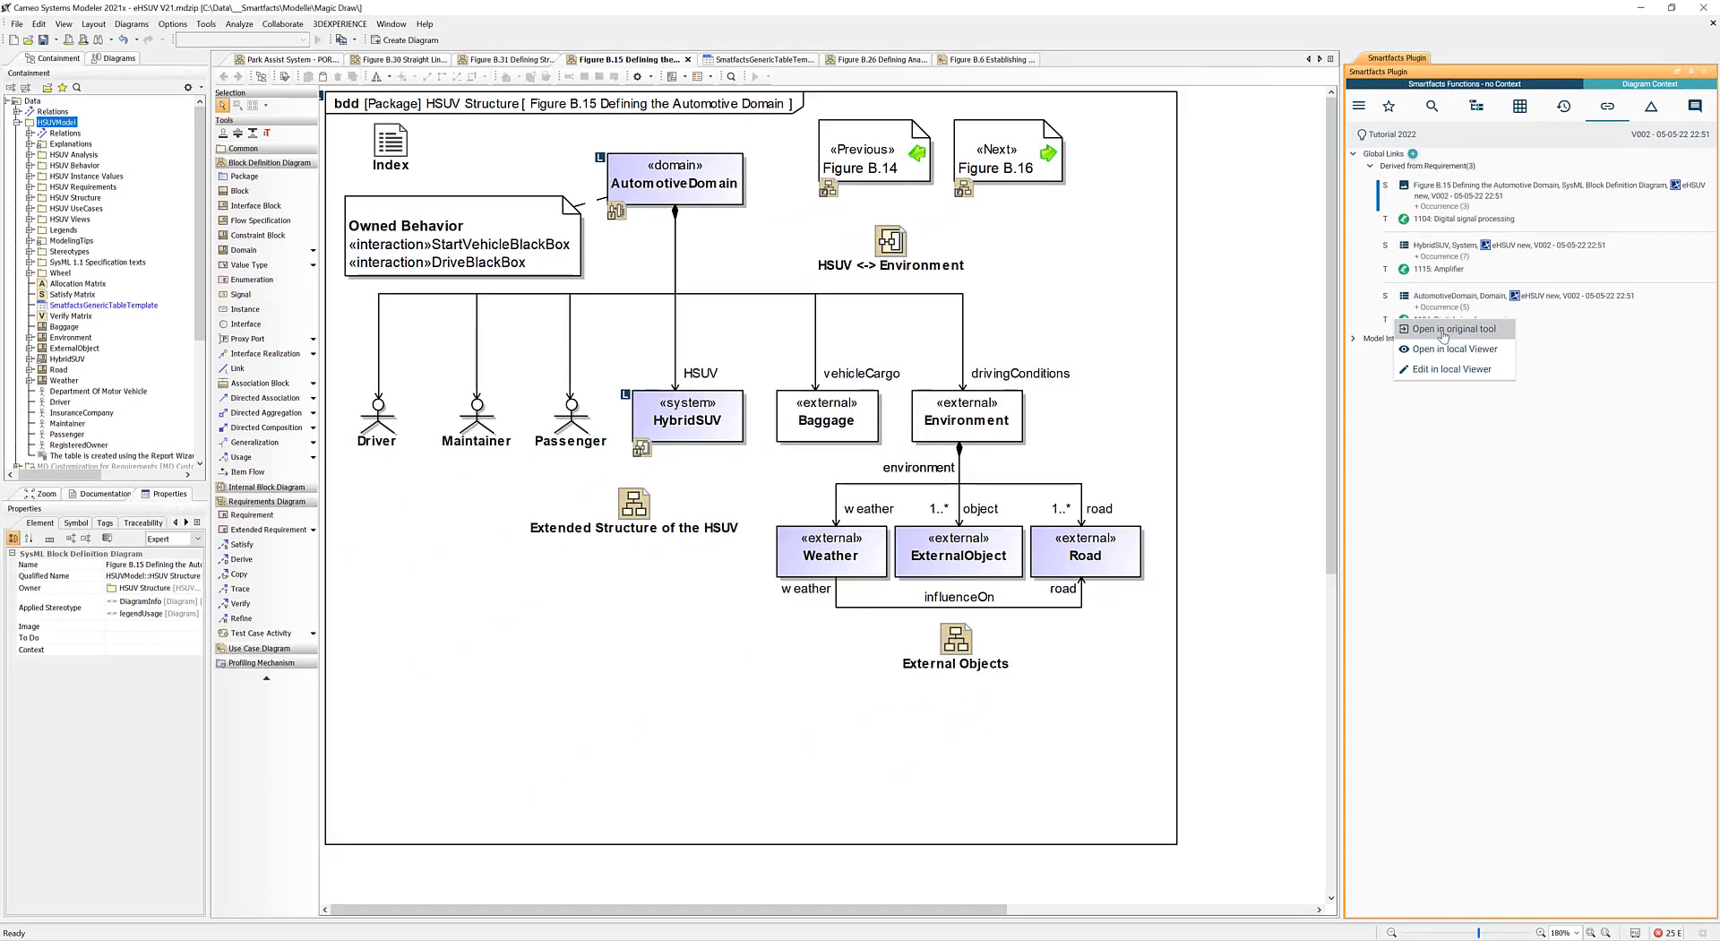
pyautogui.click(1325, 493)
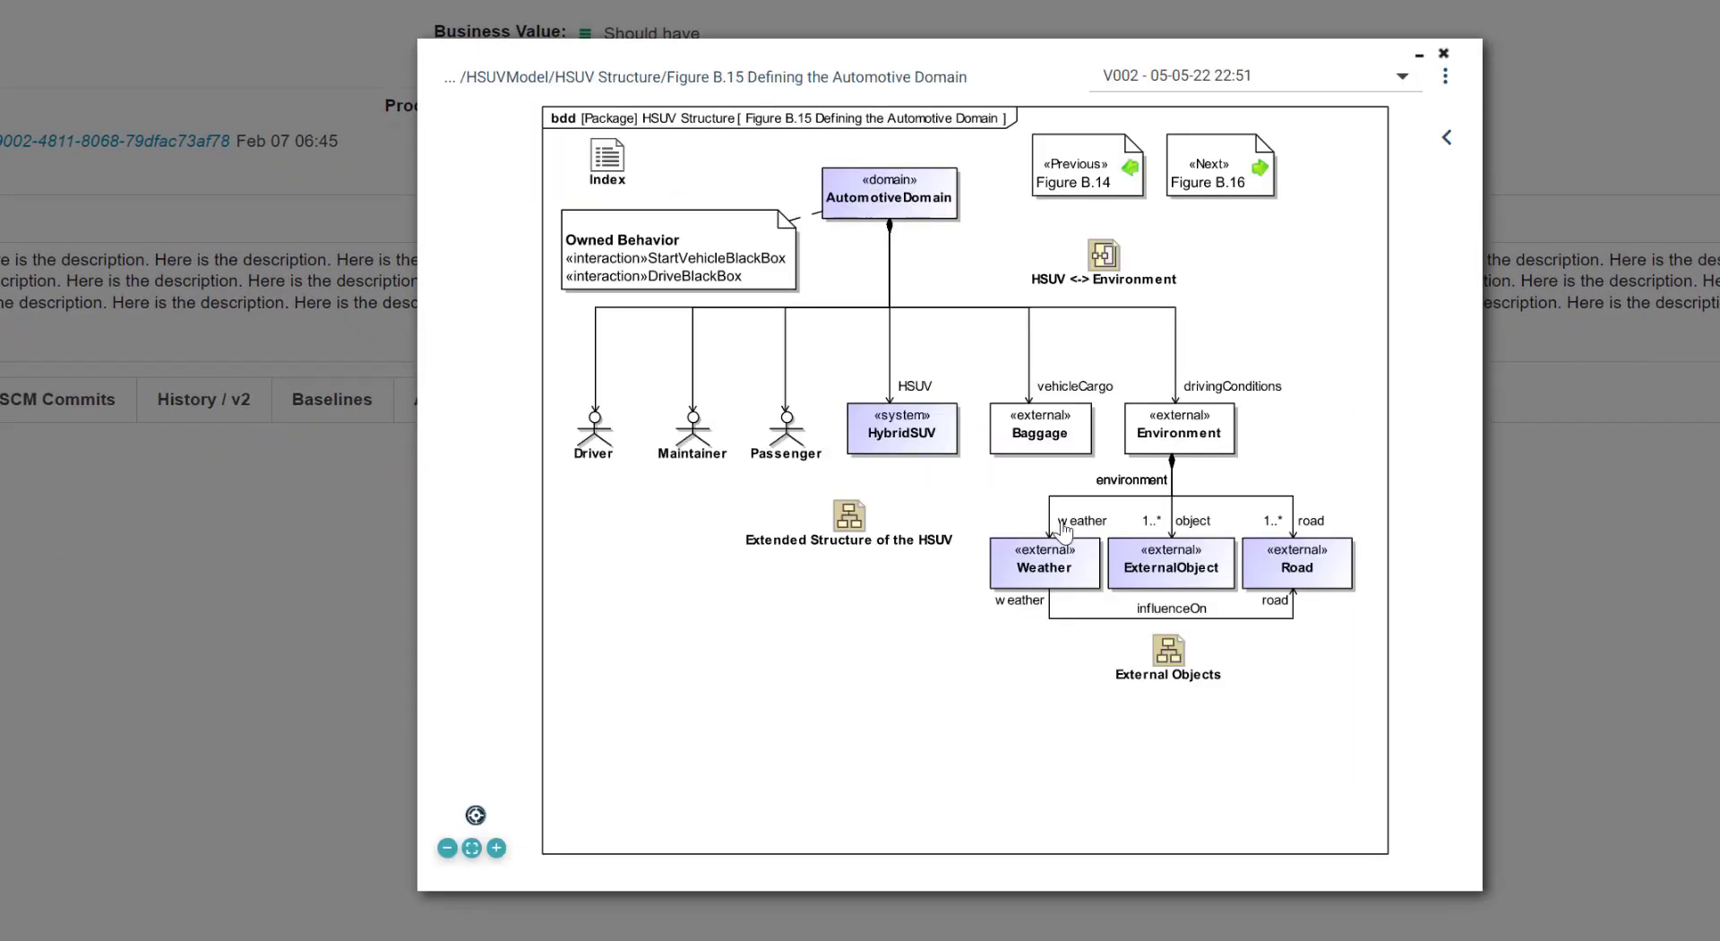
pyautogui.scroll(3, 1090, 445)
pyautogui.scroll(-5, 1090, 445)
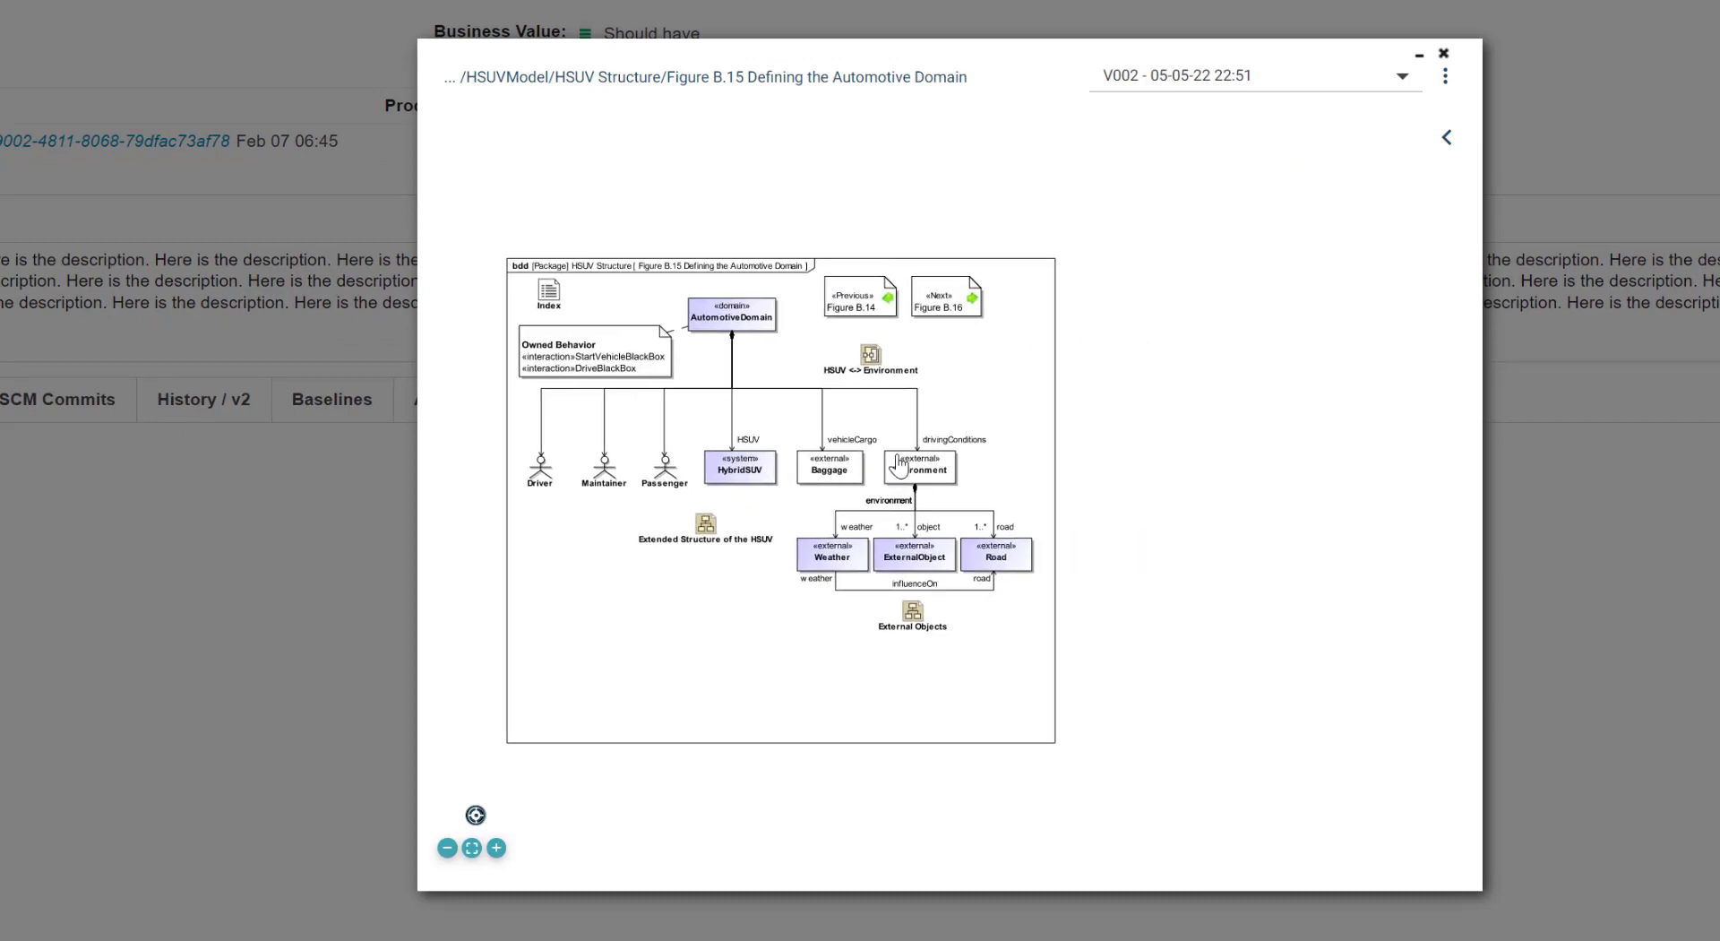
# - Show the Figure B.15 diagram's properties panel and inspect the AutomotiveDomain block's references
pyautogui.click(1446, 137)
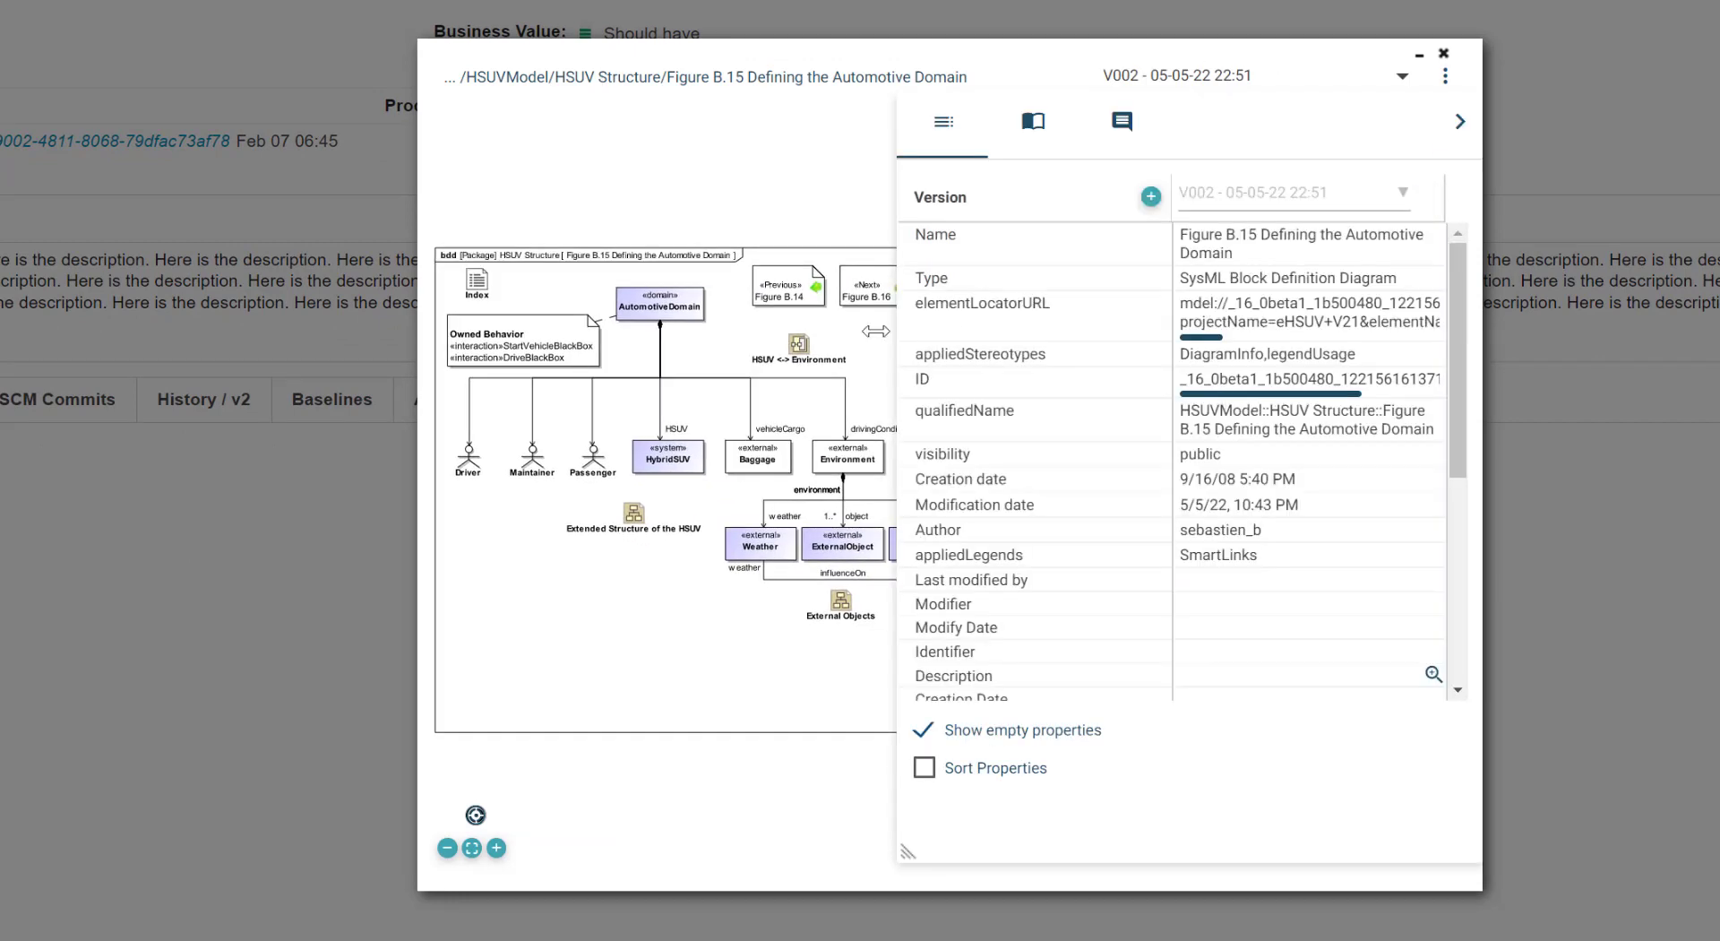
pyautogui.scroll(2, 683, 324)
pyautogui.click(667, 309)
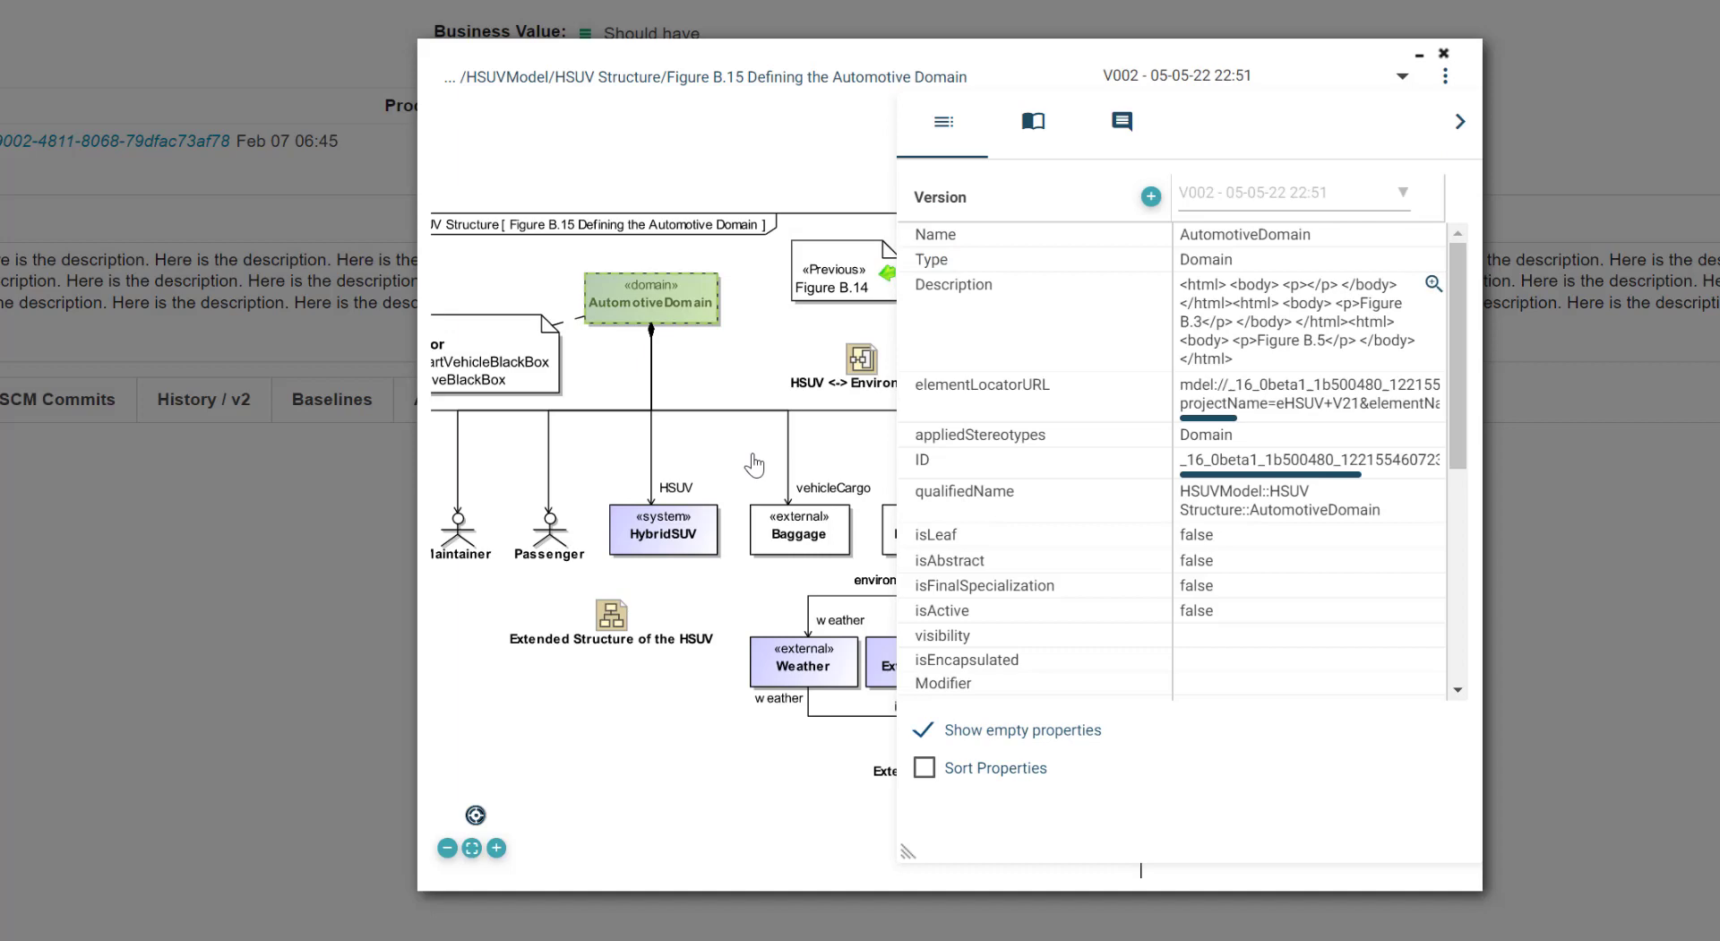
pyautogui.scroll(-5, 1057, 376)
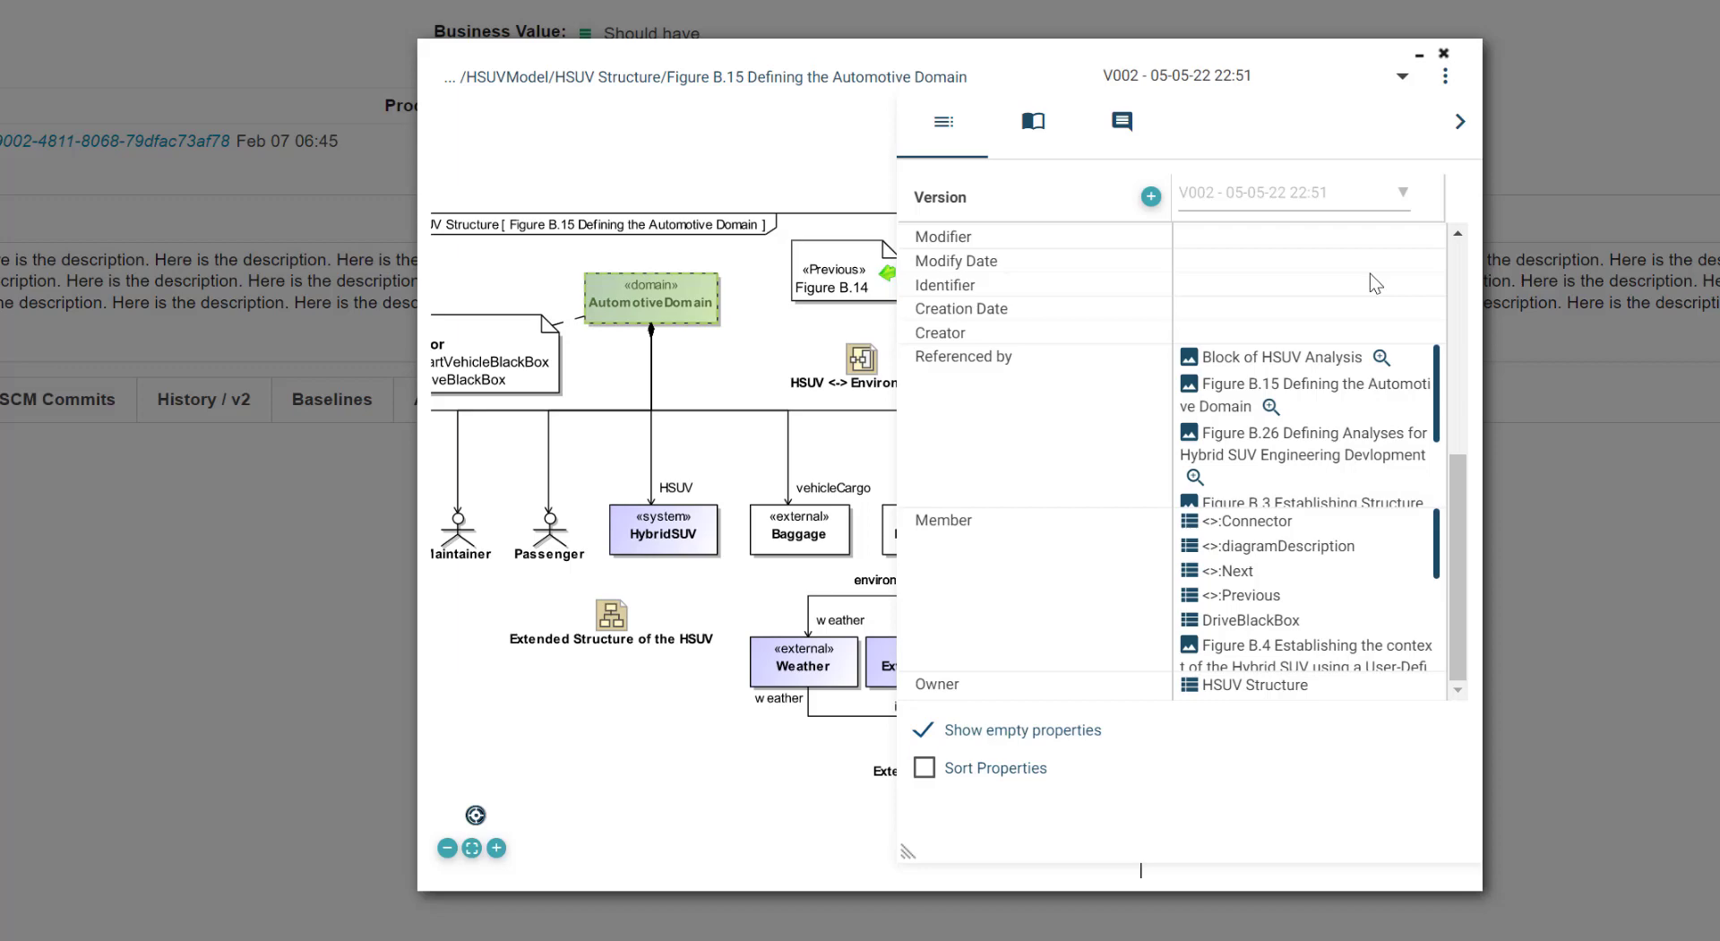
# - Preview the referencing Block of HSUV Analysis table, then close it
pyautogui.click(1381, 357)
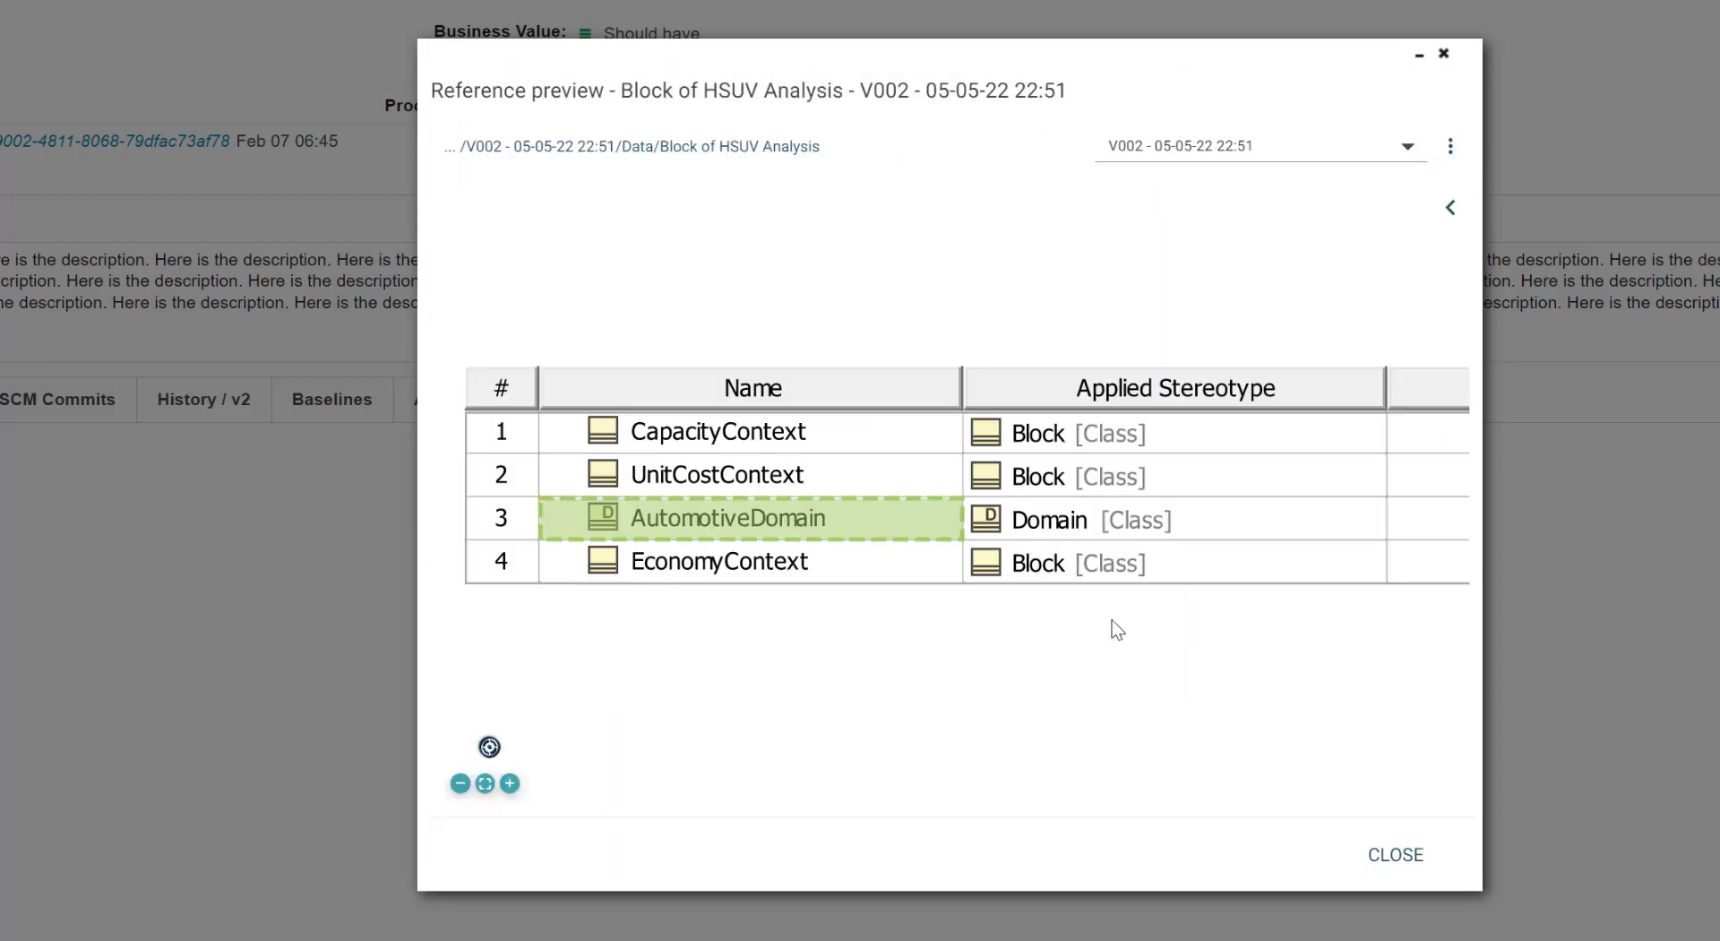
pyautogui.scroll(-3, 1117, 629)
pyautogui.moveTo(1298, 702); pyautogui.dragTo(1026, 612)
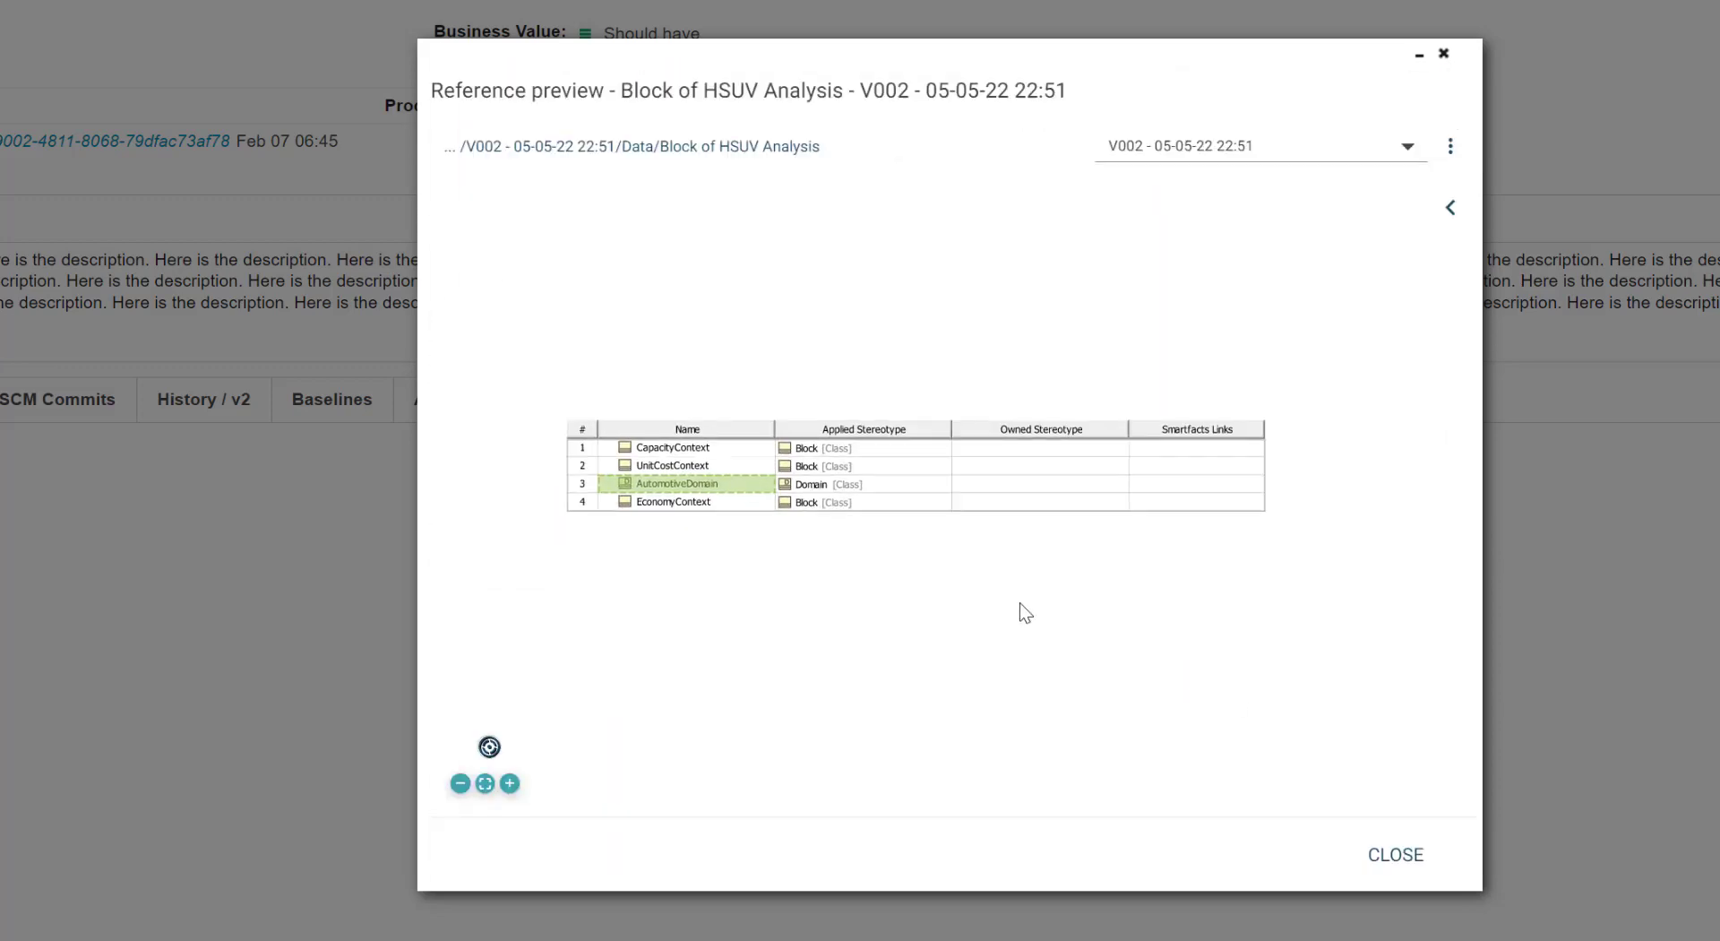
pyautogui.click(1399, 852)
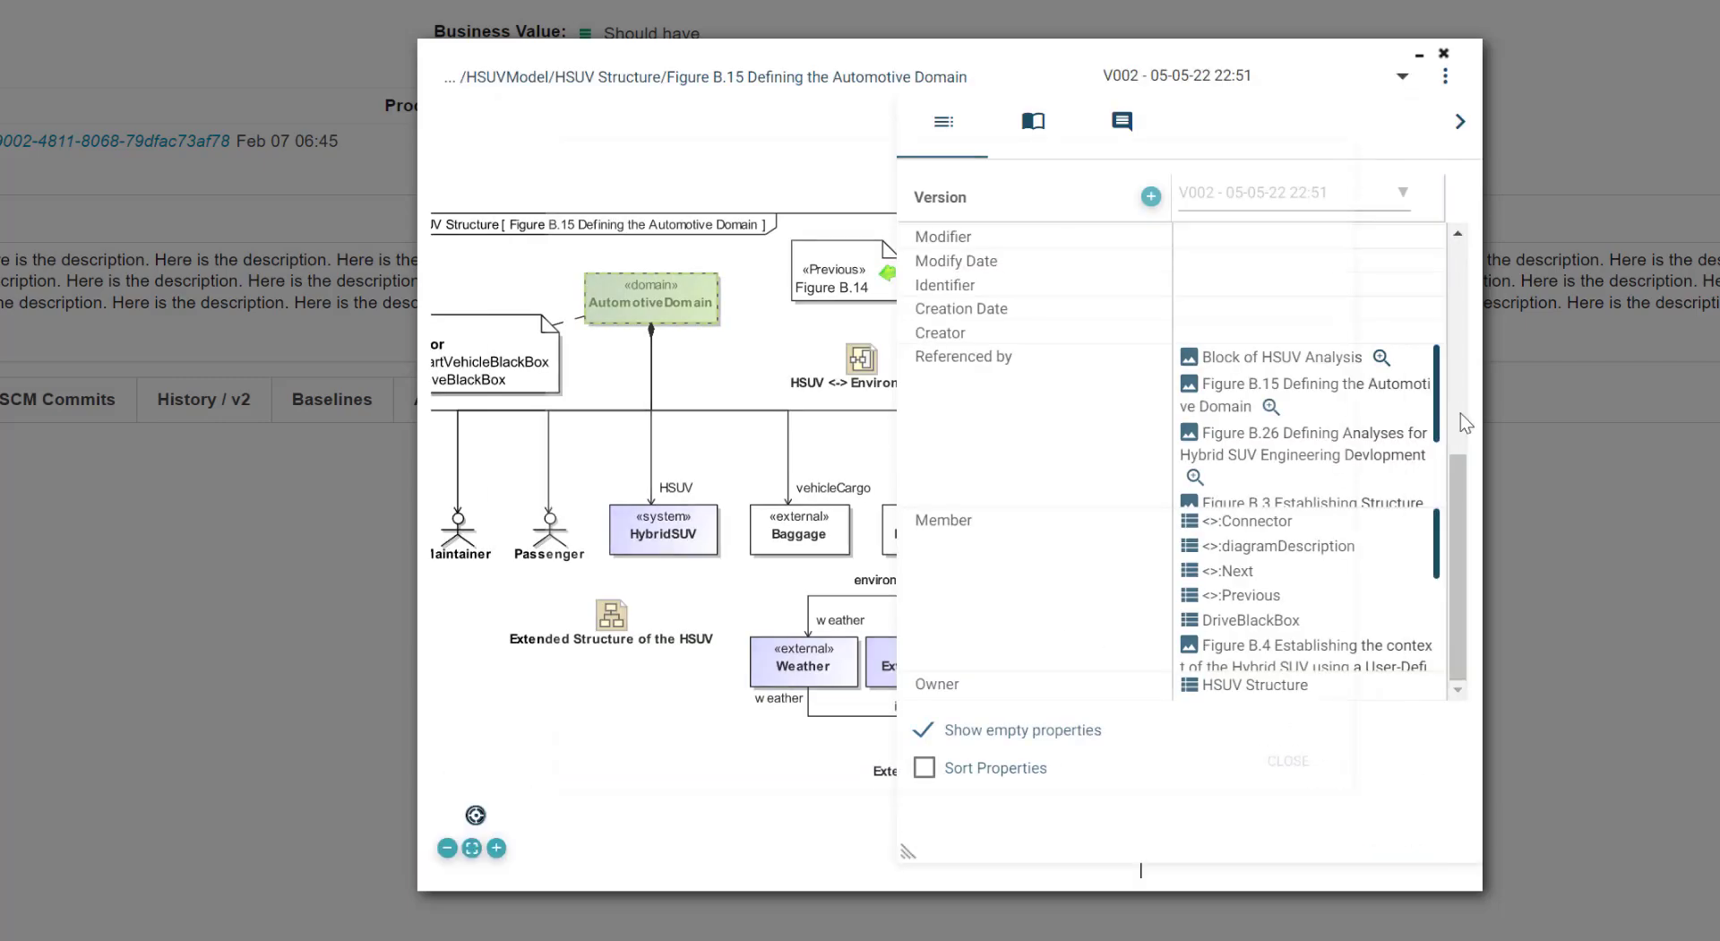
# - Hide the diagram pane and preview Figure B.3 from AutomotiveDomain's Referenced by list
pyautogui.click(1443, 59)
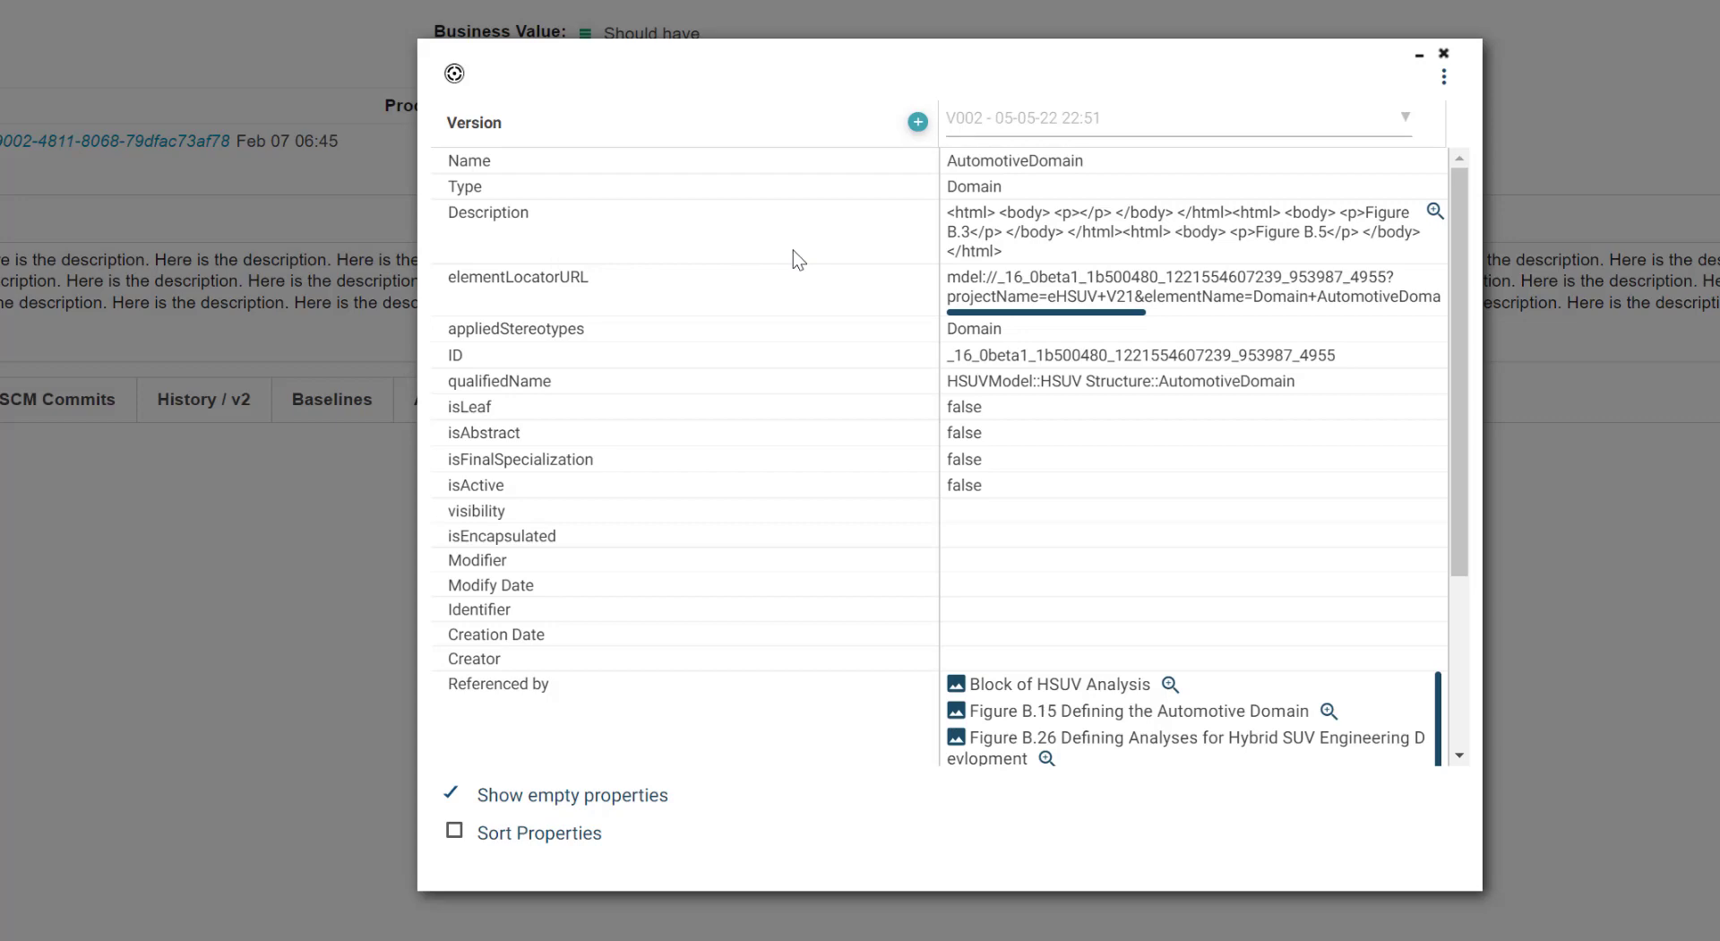
pyautogui.scroll(-3, 787, 260)
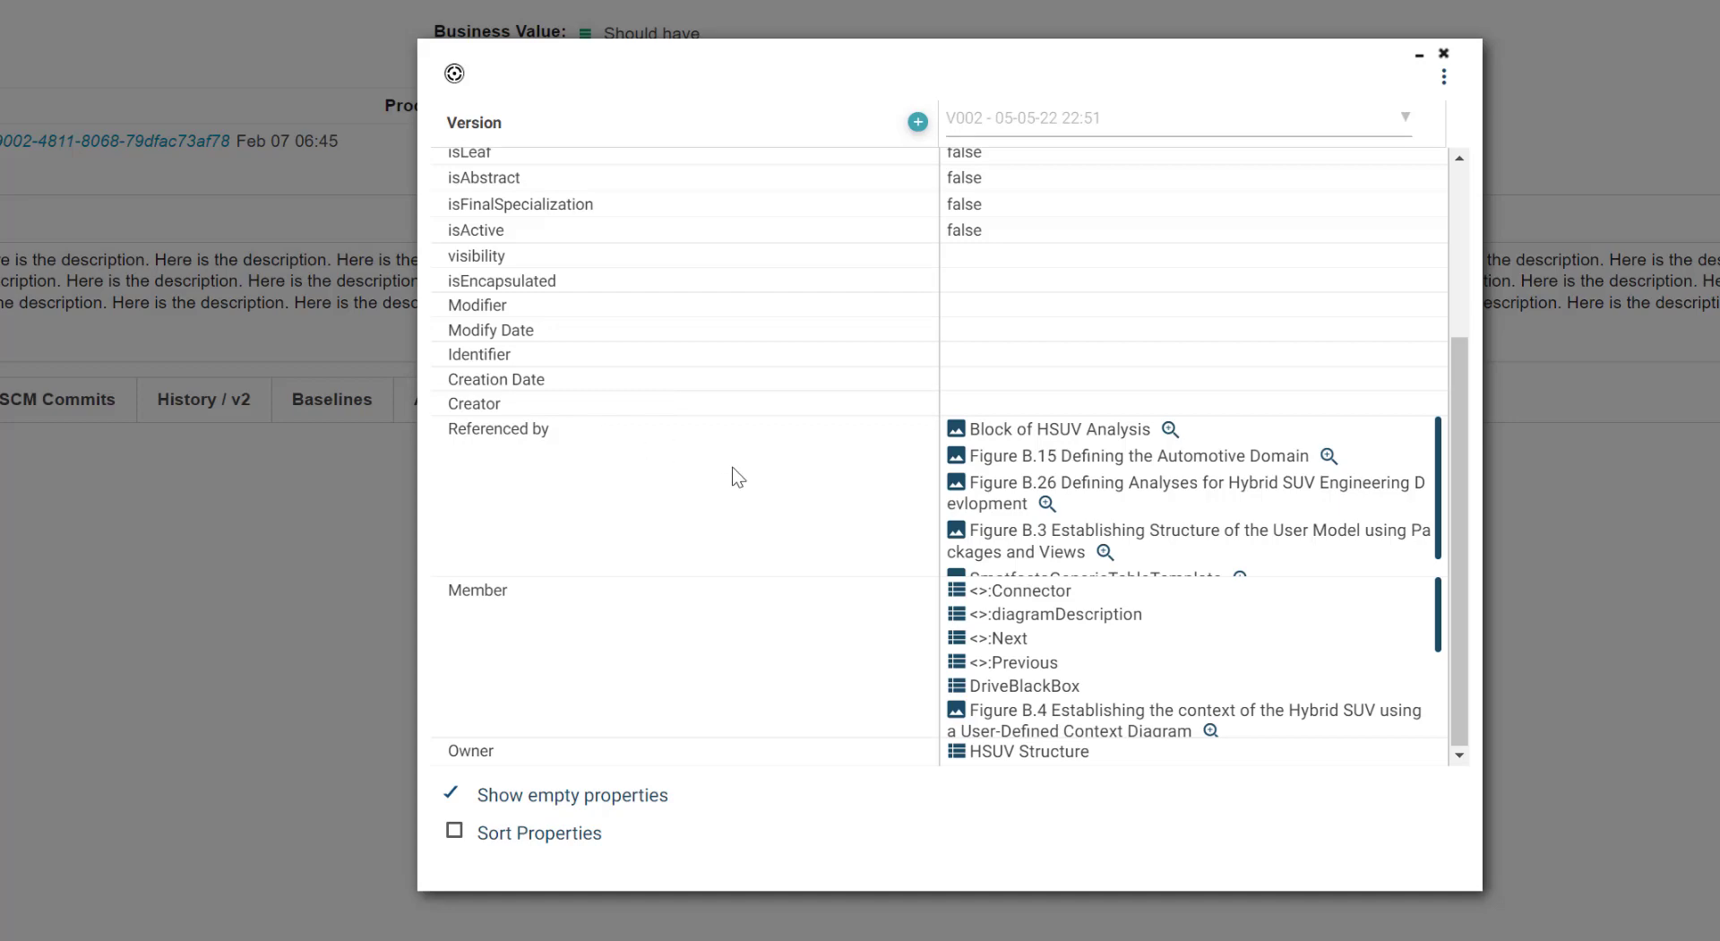
pyautogui.click(1106, 551)
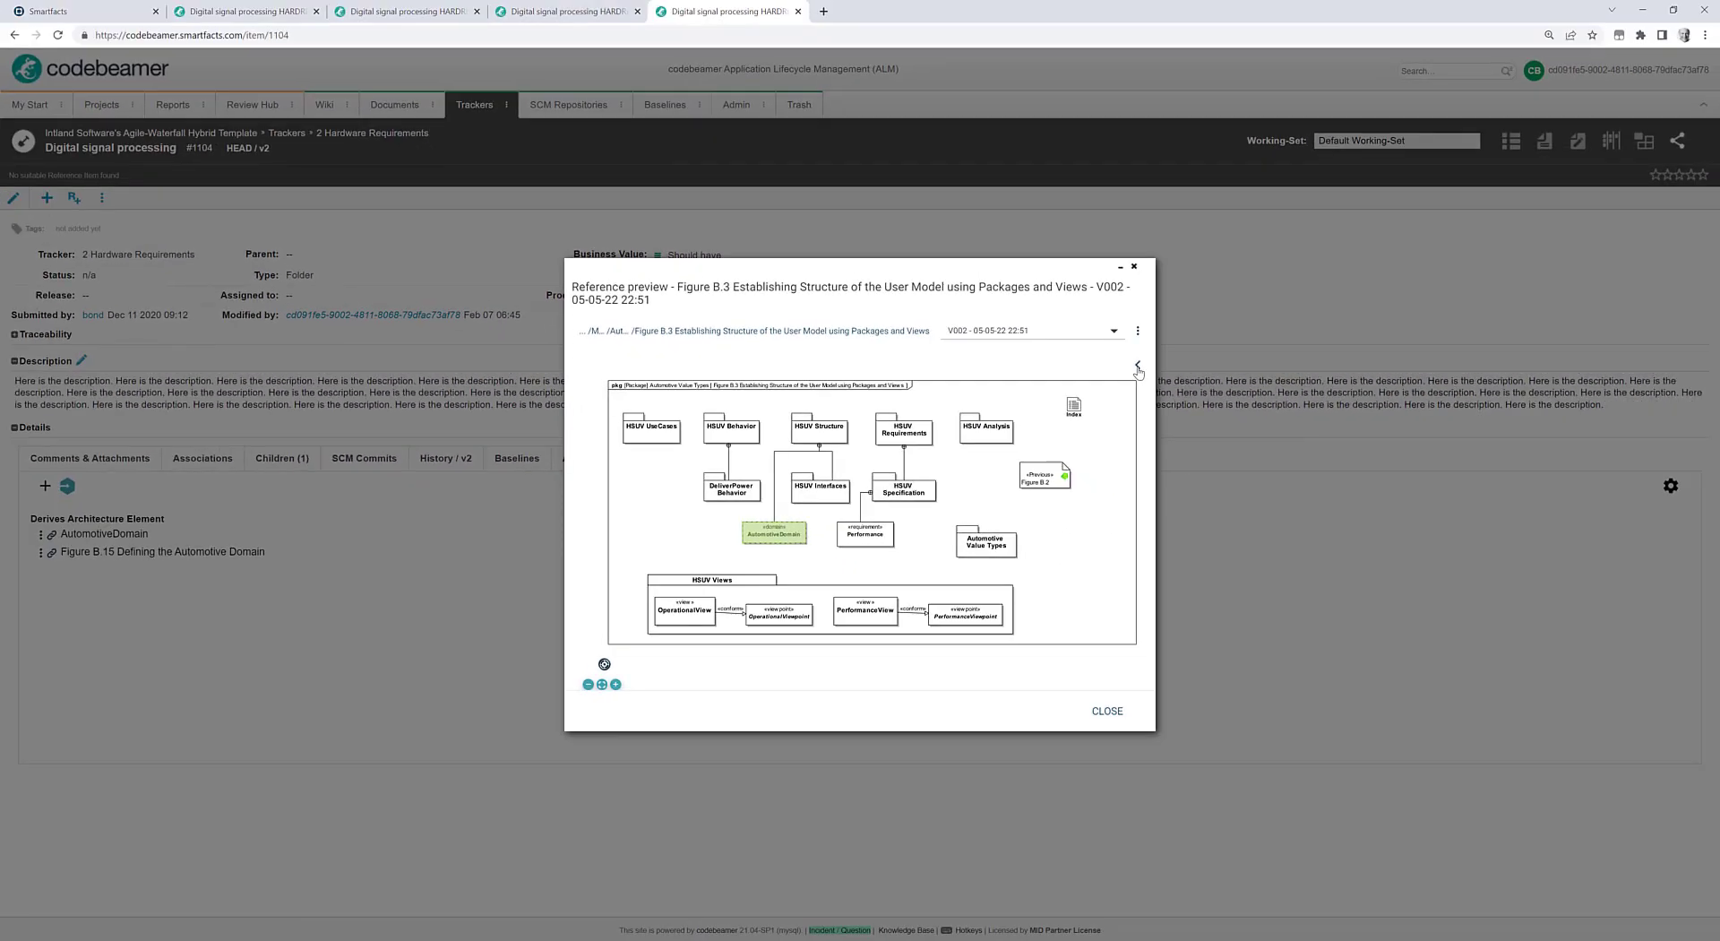
# - Toggle the properties panel, close the Figure B.3 preview, then open and close the Figure B.15 link preview
pyautogui.click(1137, 367)
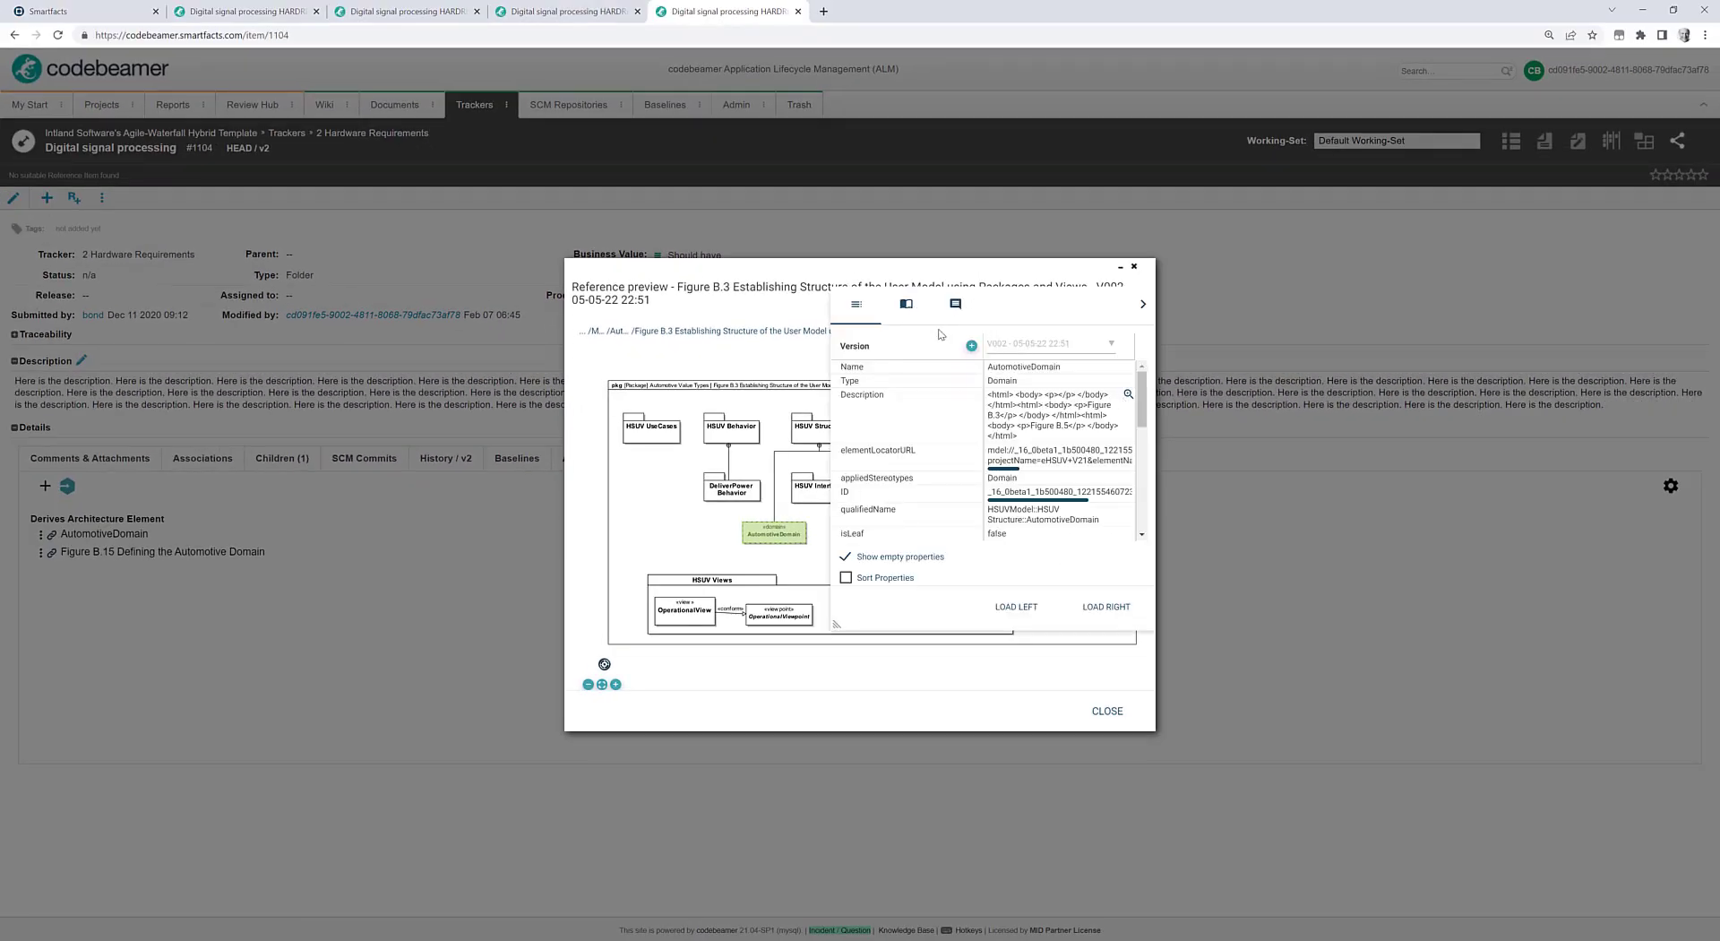
pyautogui.click(1142, 307)
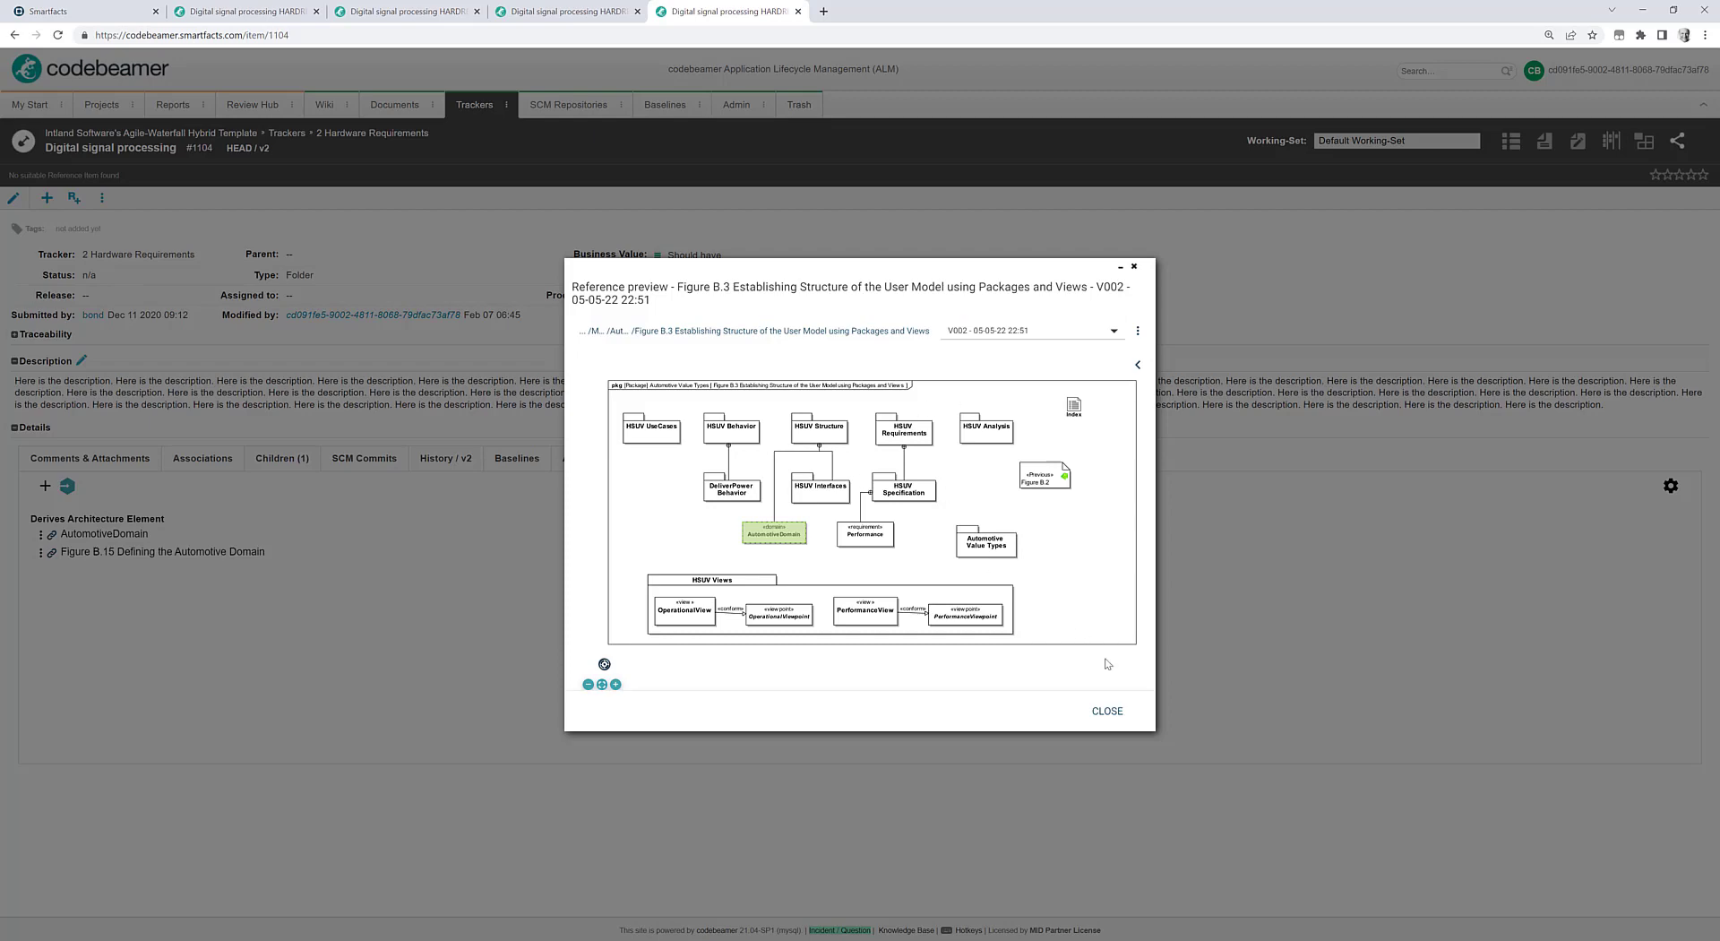
pyautogui.click(1137, 364)
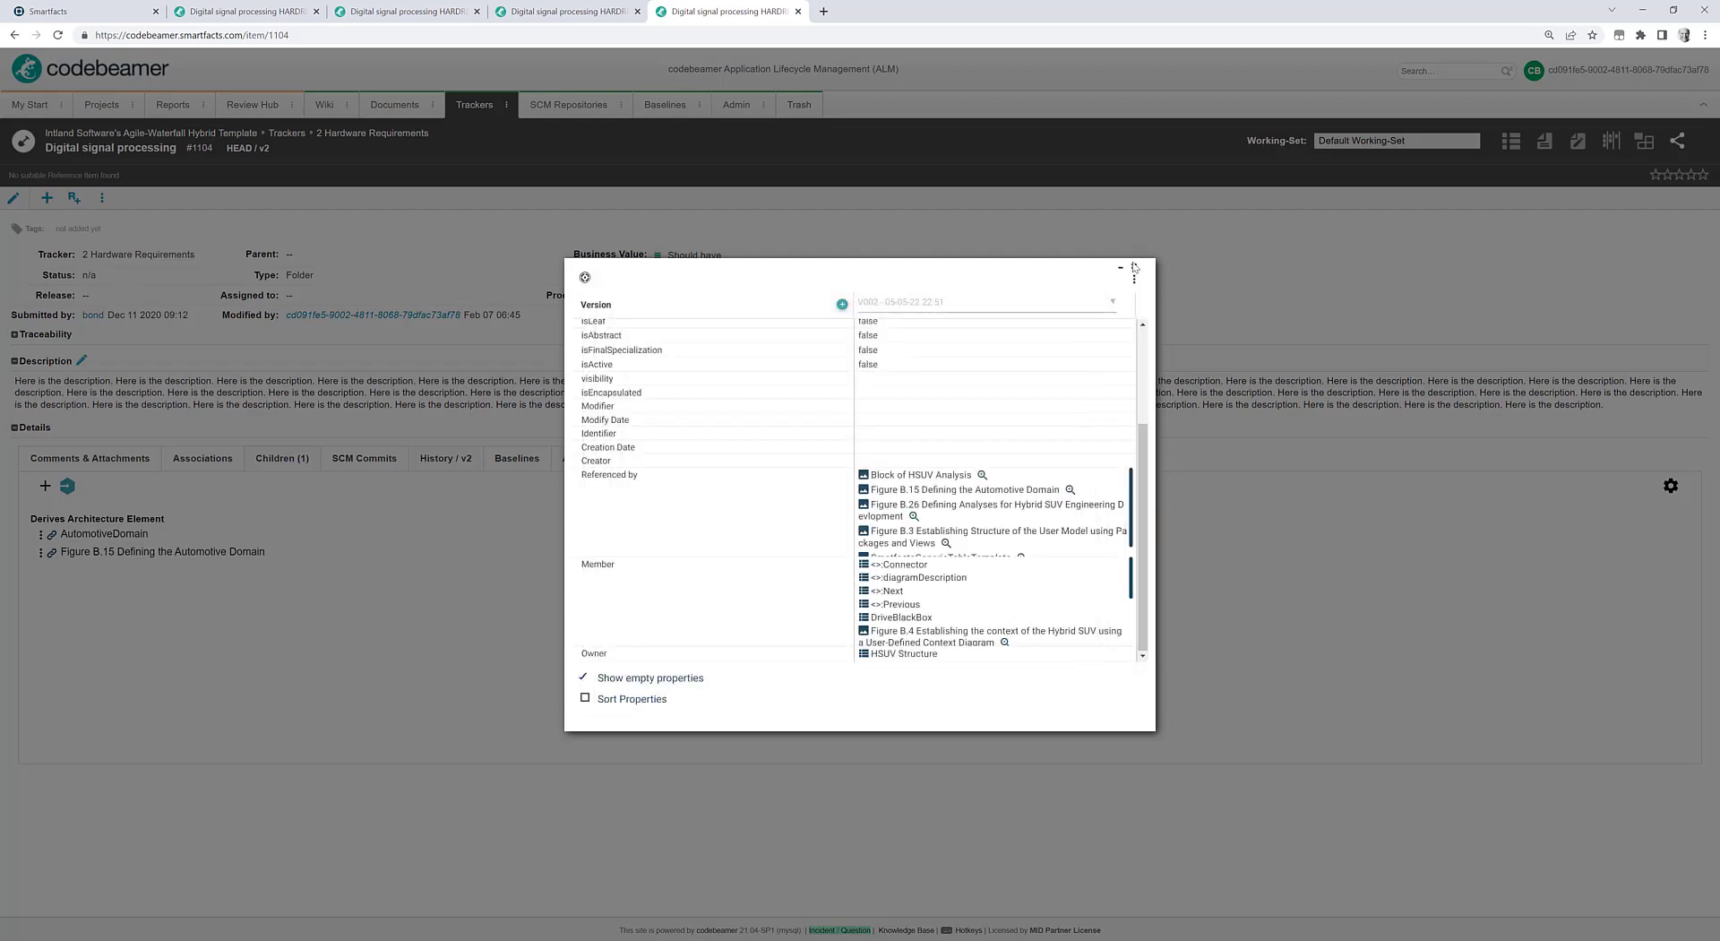
pyautogui.click(1134, 267)
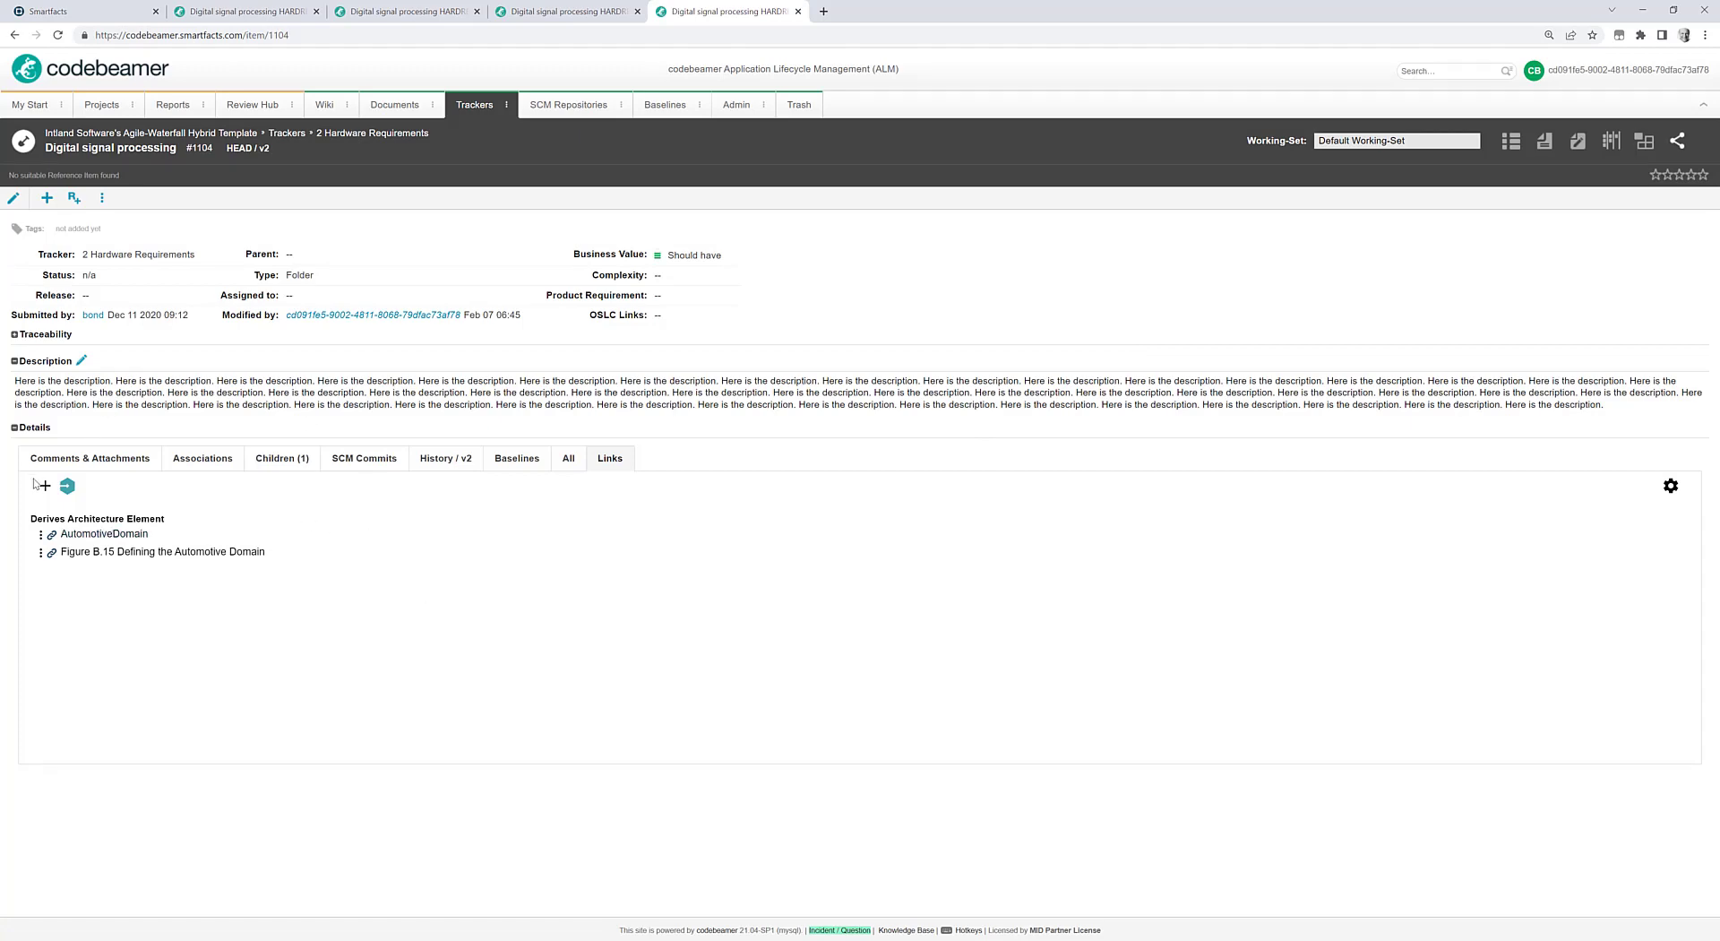
pyautogui.click(397, 550)
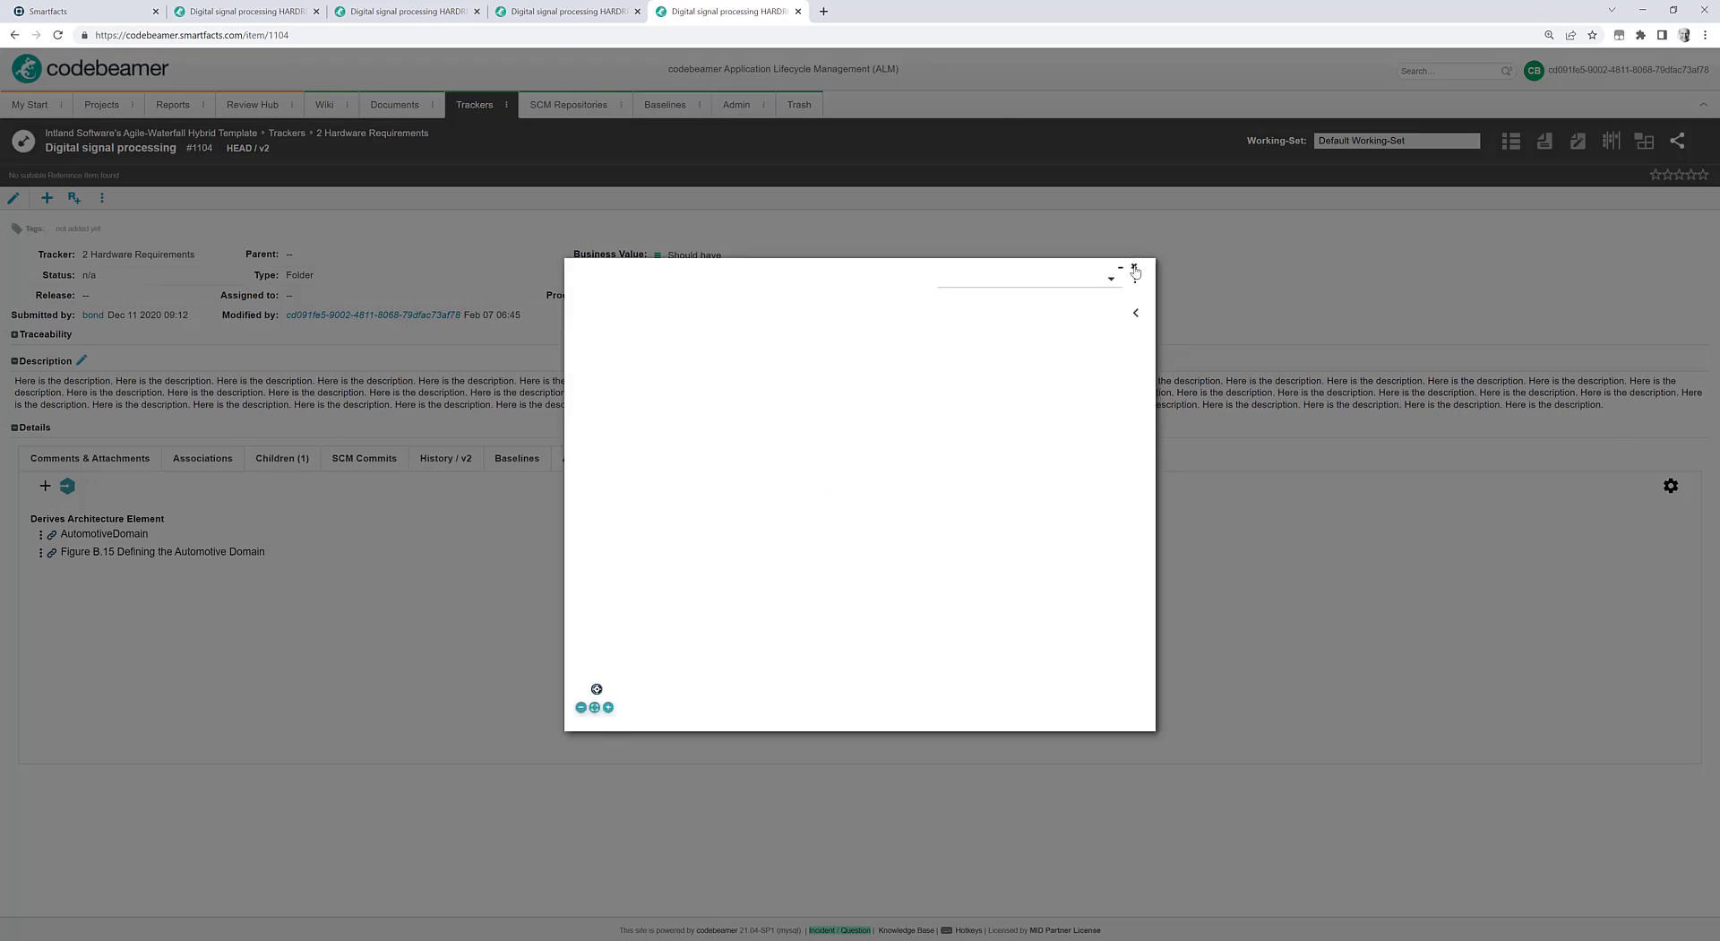
pyautogui.click(1133, 267)
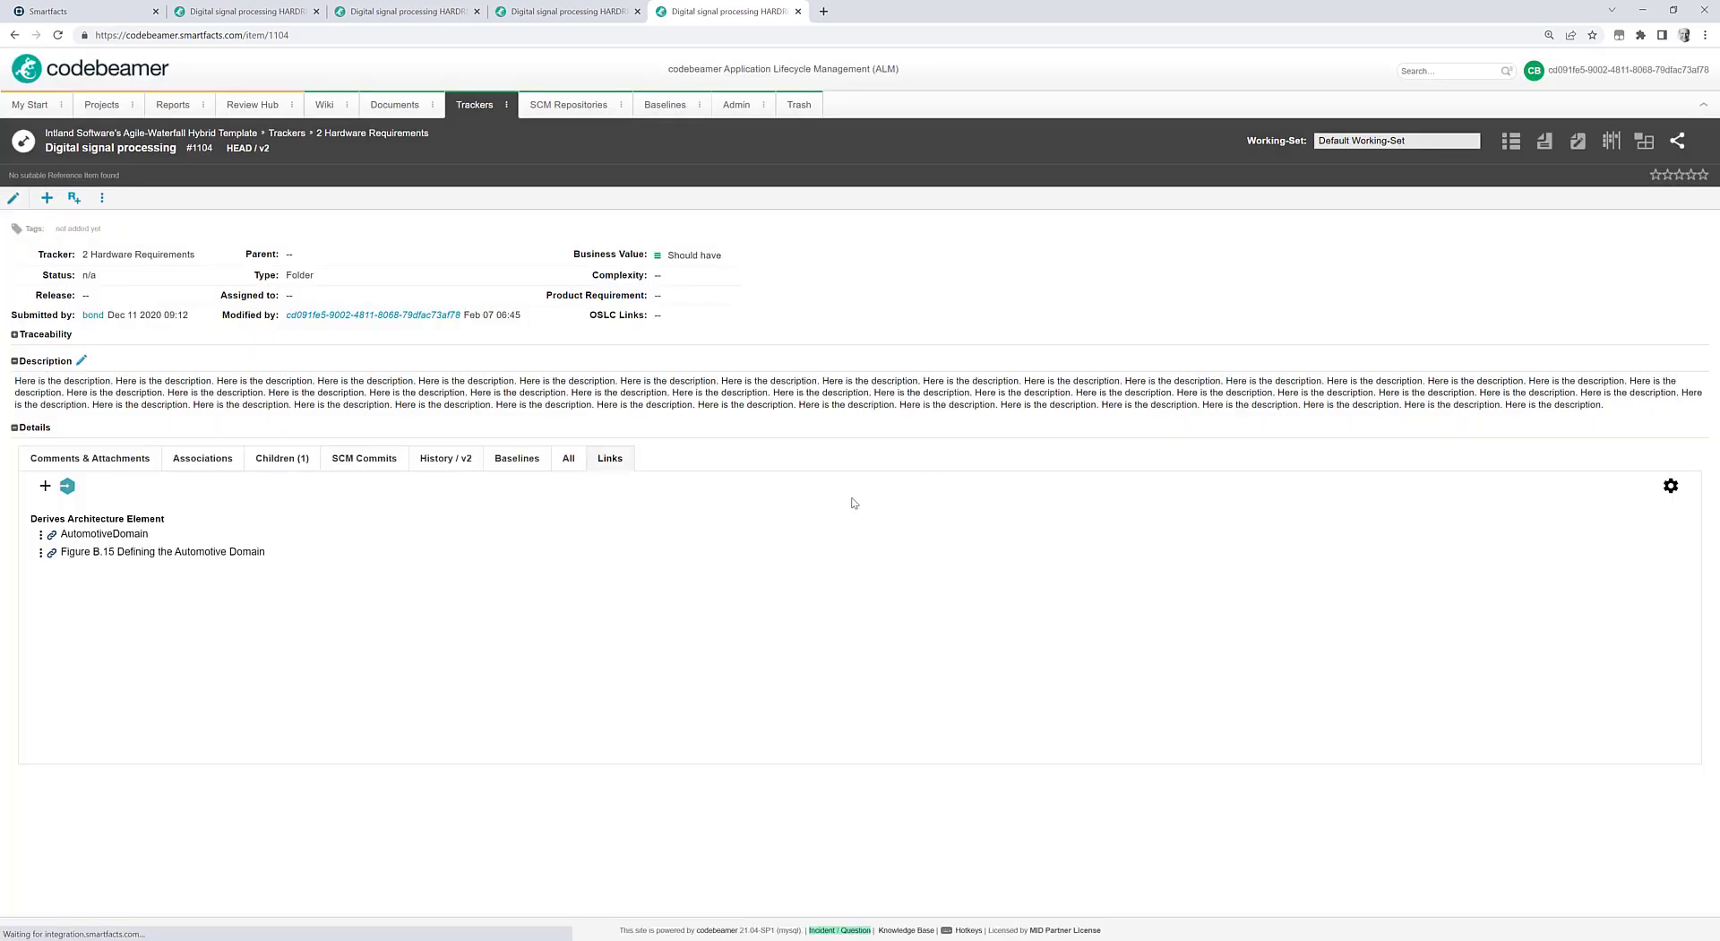
# - Link the requirement to the Baggage block found by searching 'b.15' in Figure B.15
pyautogui.click(45, 486)
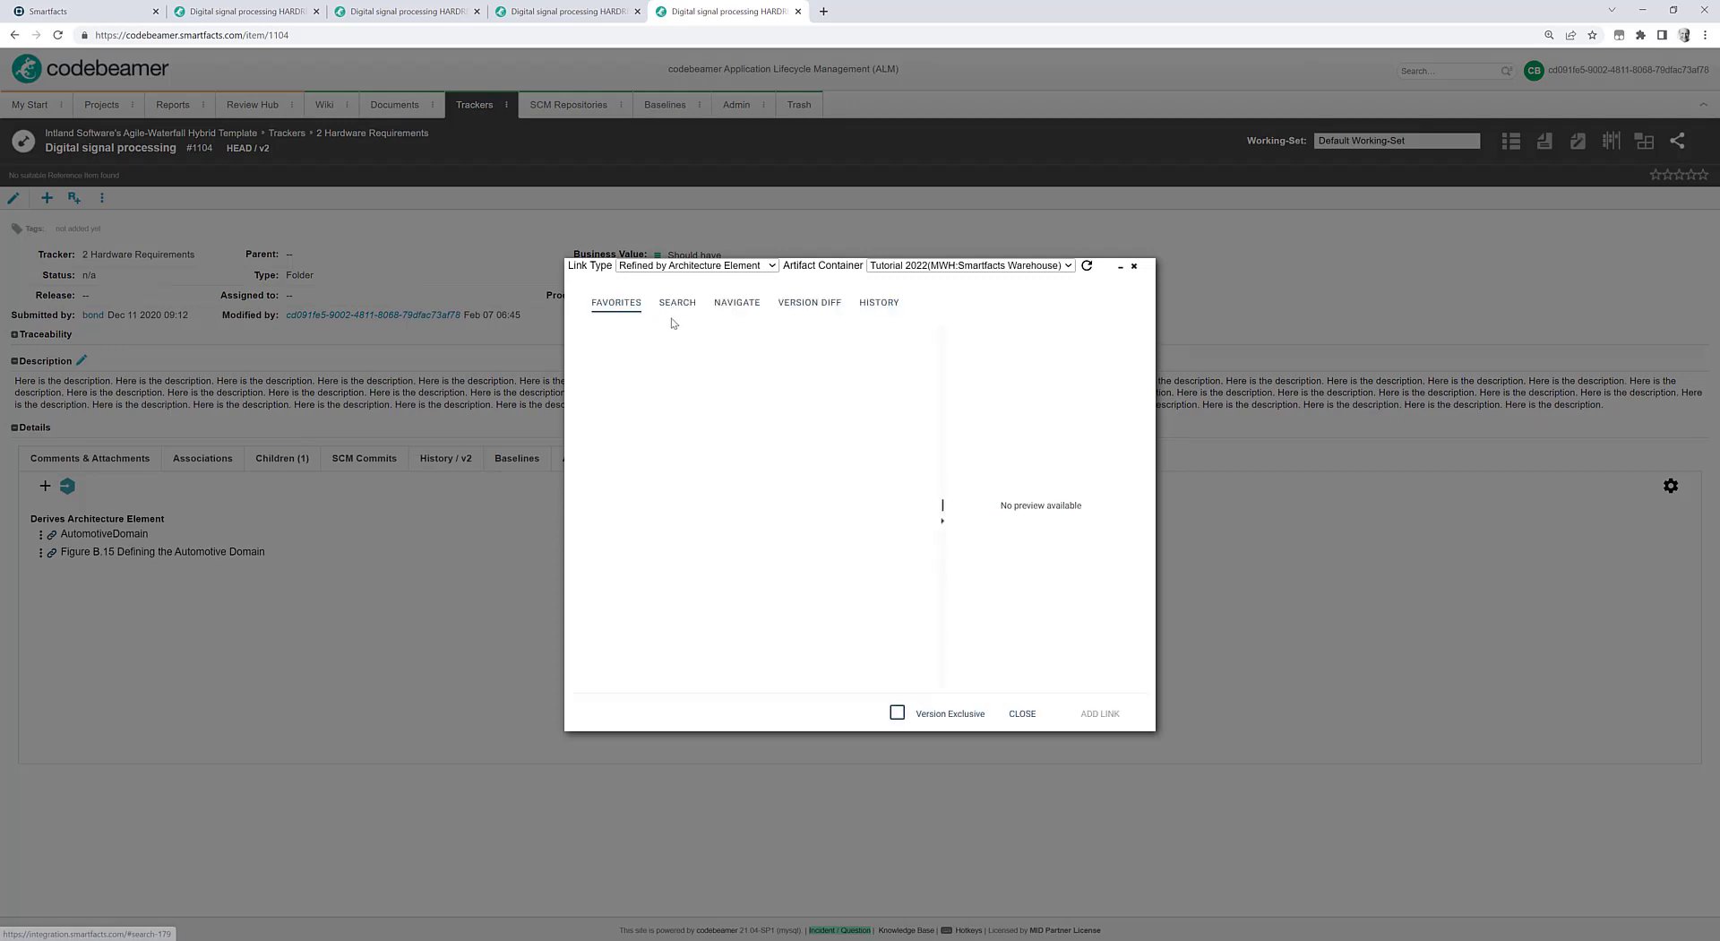
pyautogui.click(678, 303)
pyautogui.click(658, 337)
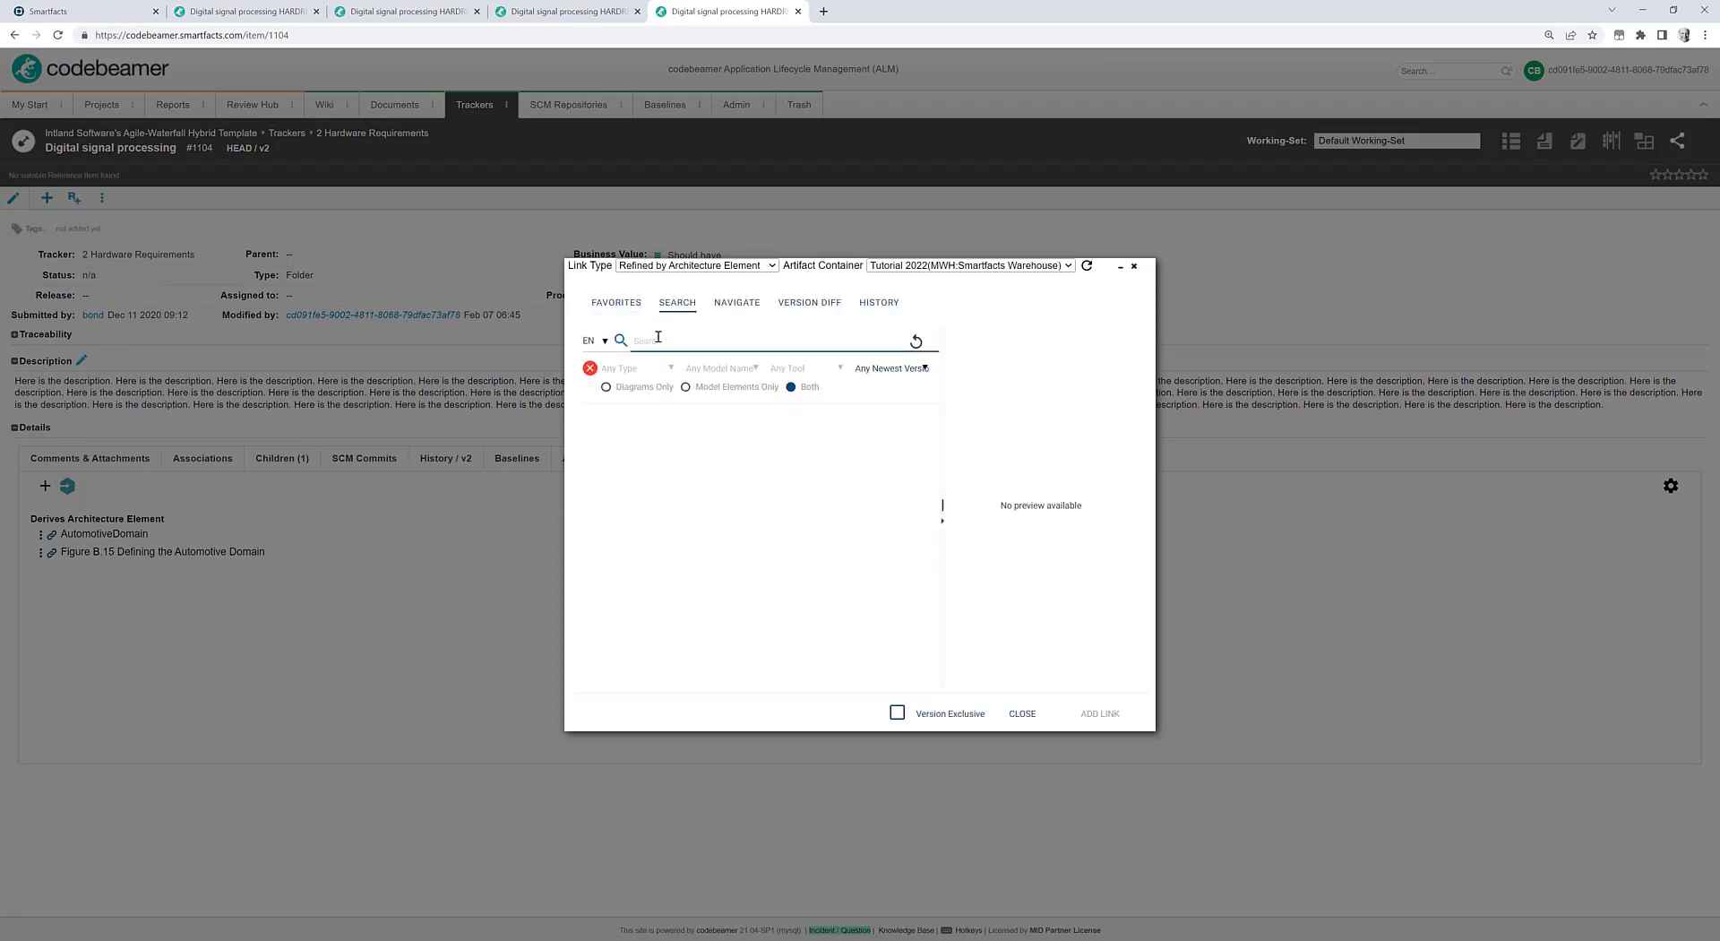
pyautogui.write('b.15')
pyautogui.press('Return')
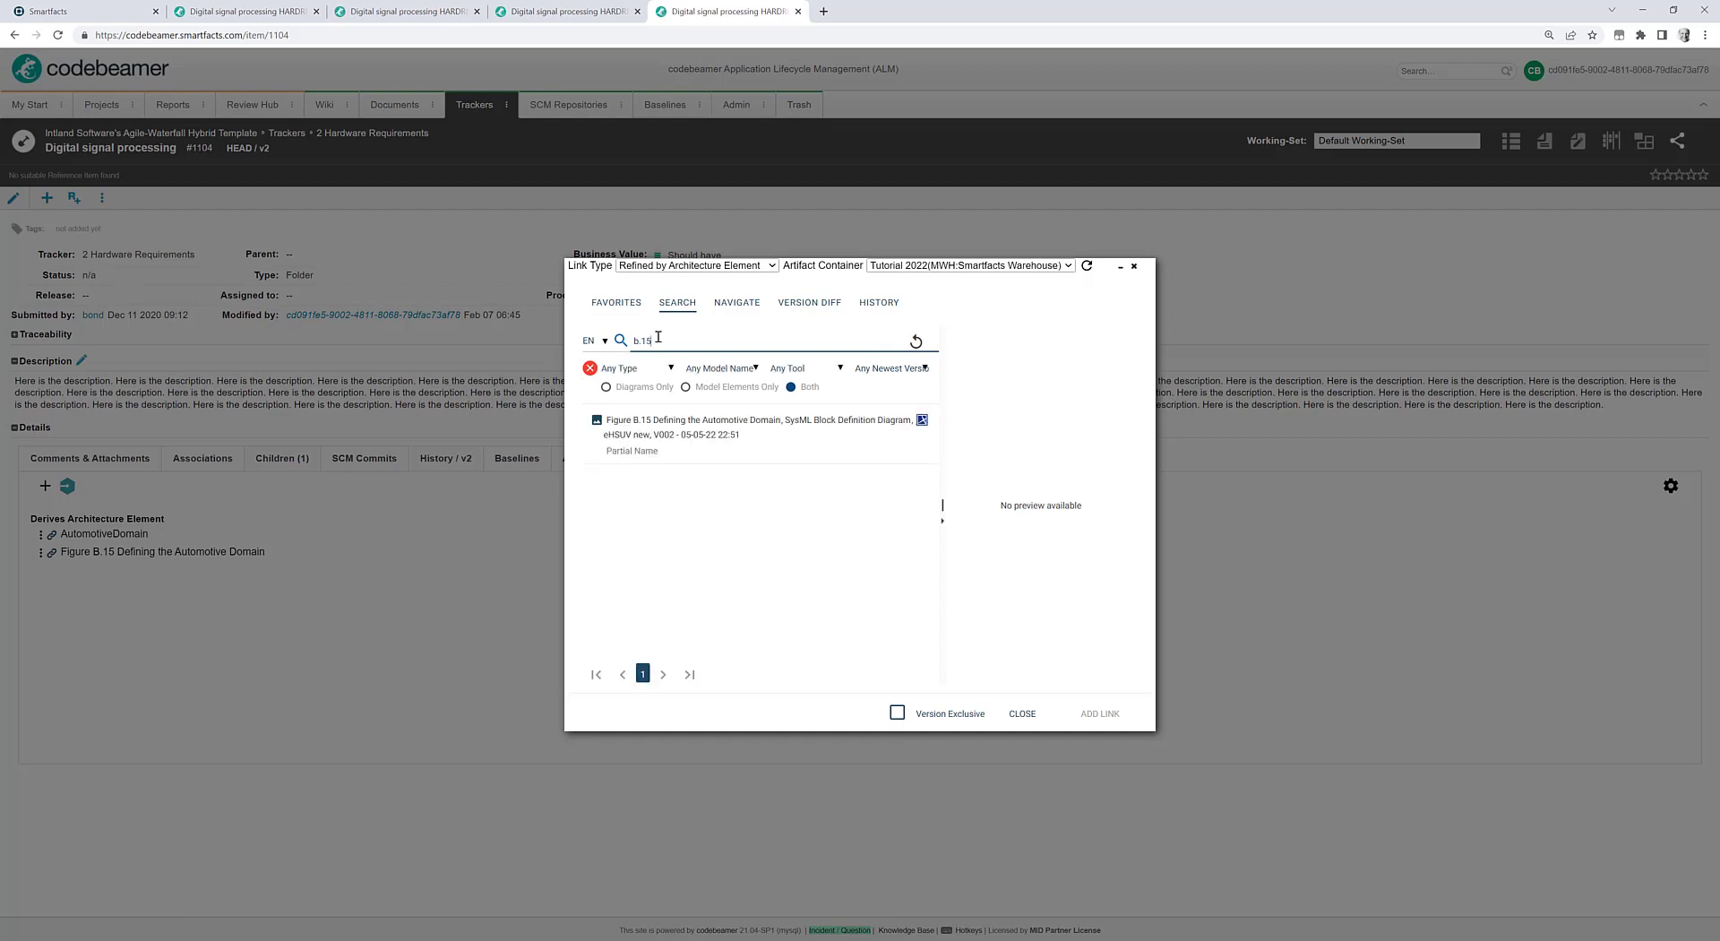
pyautogui.click(661, 434)
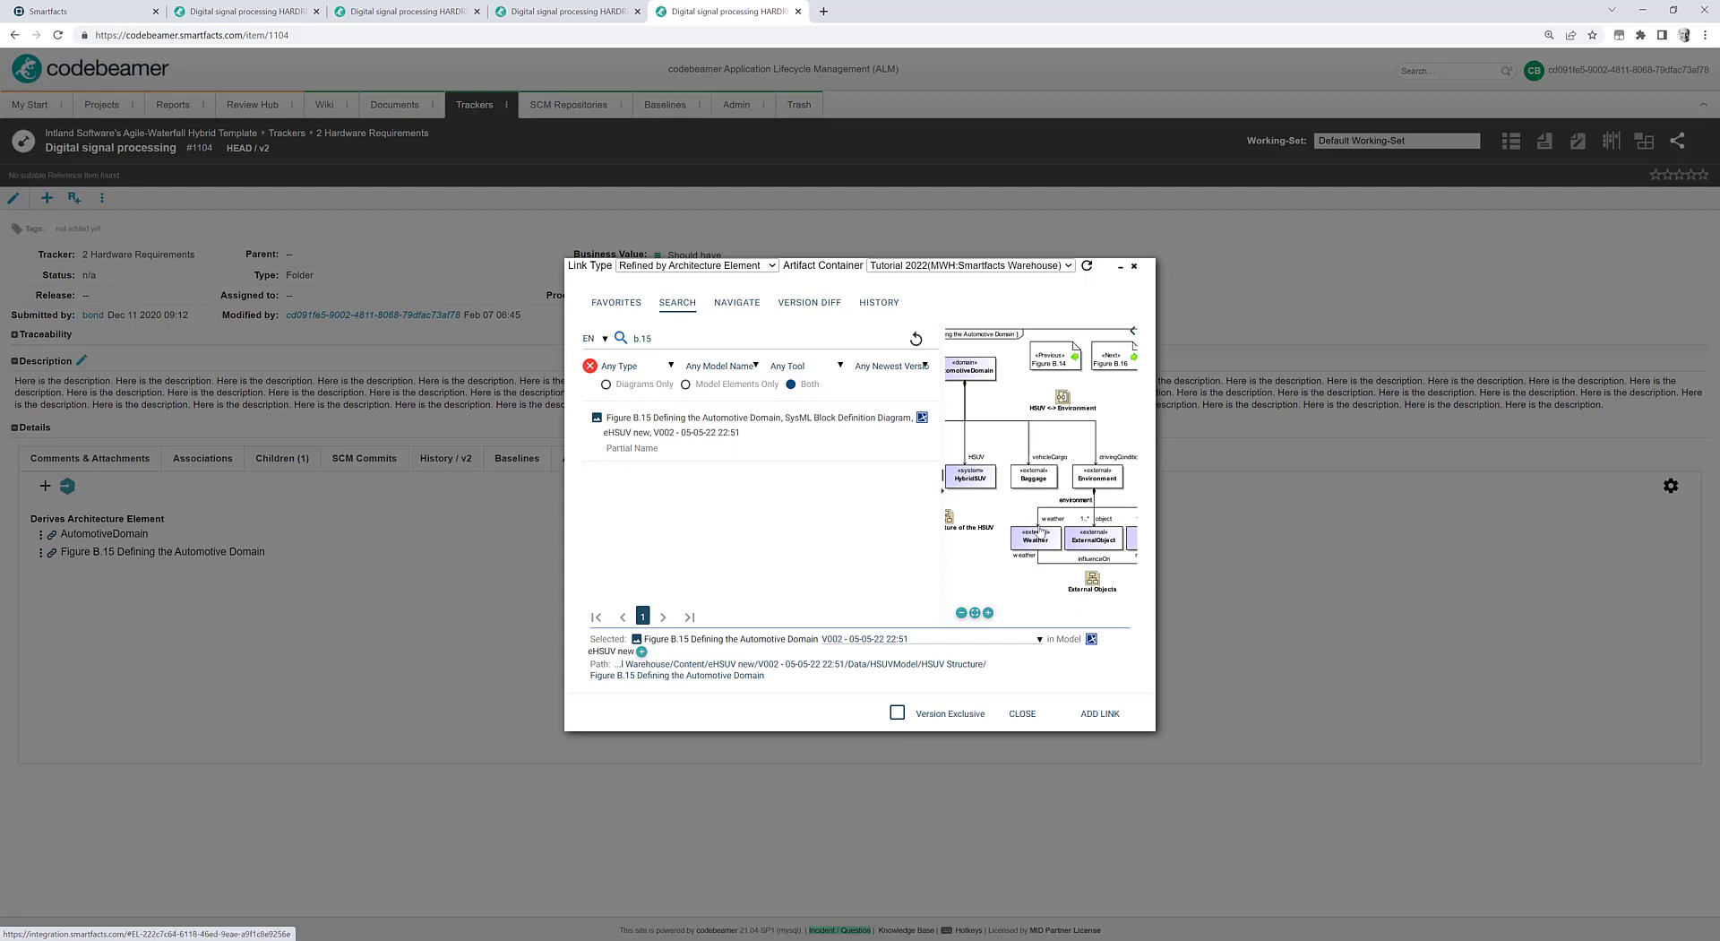
pyautogui.click(1033, 478)
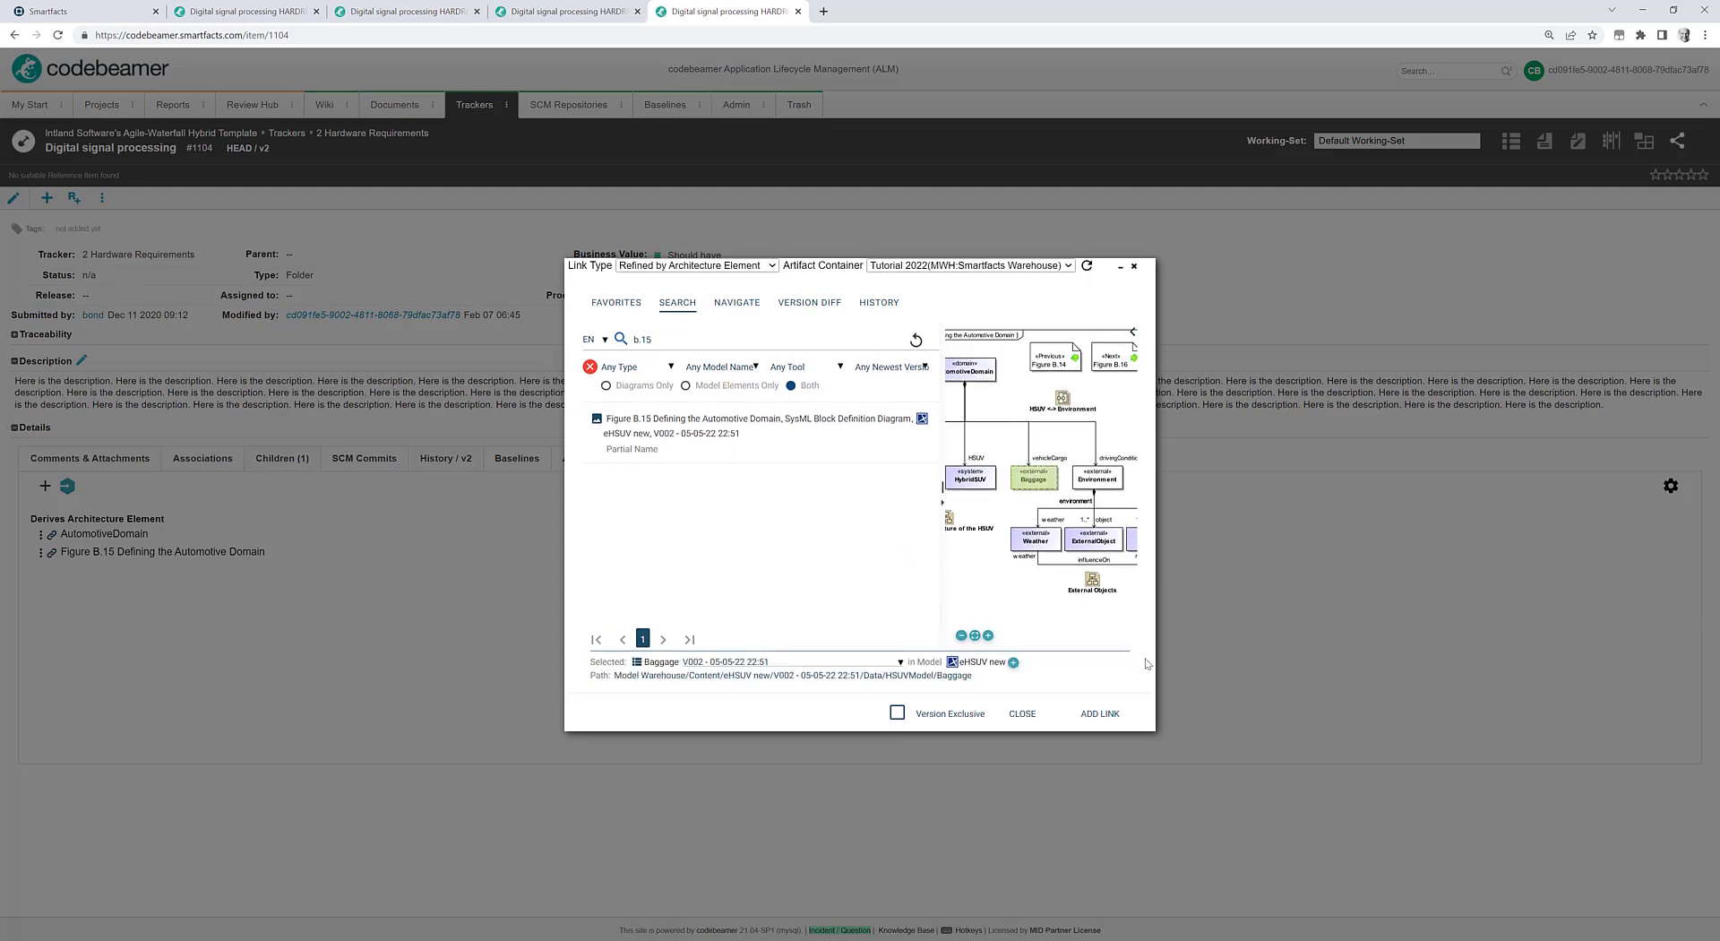
pyautogui.click(1106, 713)
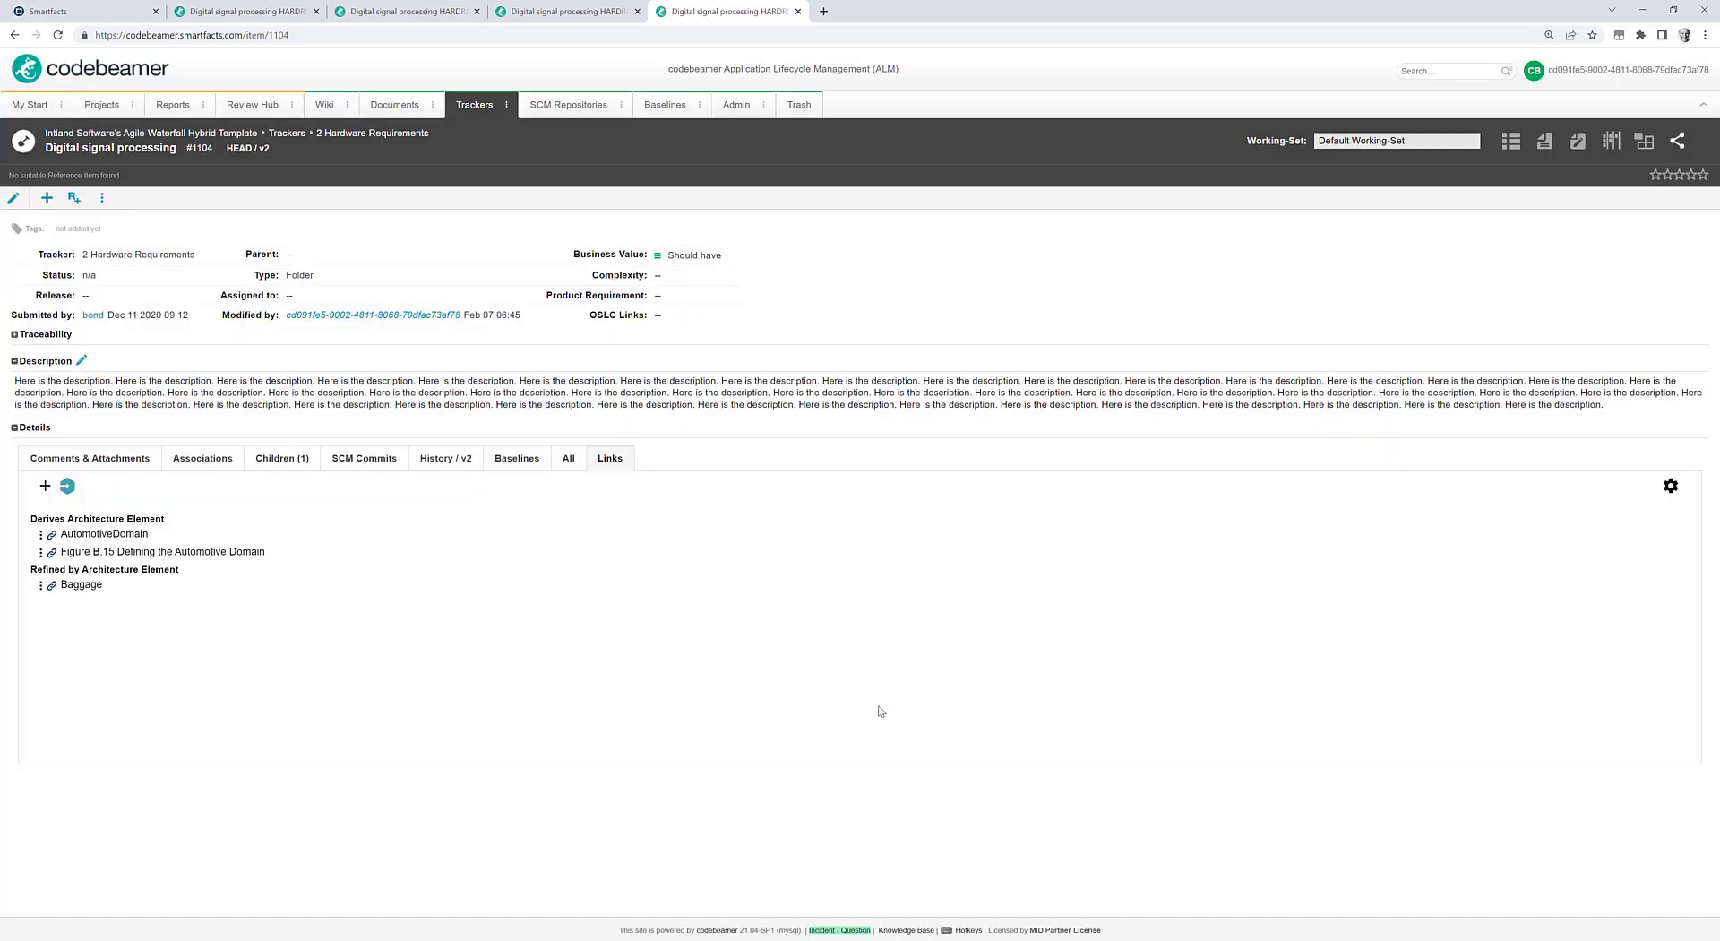
# - Inspect the linked Baggage element's properties and its Figure B.15 diagram preview, then close both
pyautogui.click(90, 585)
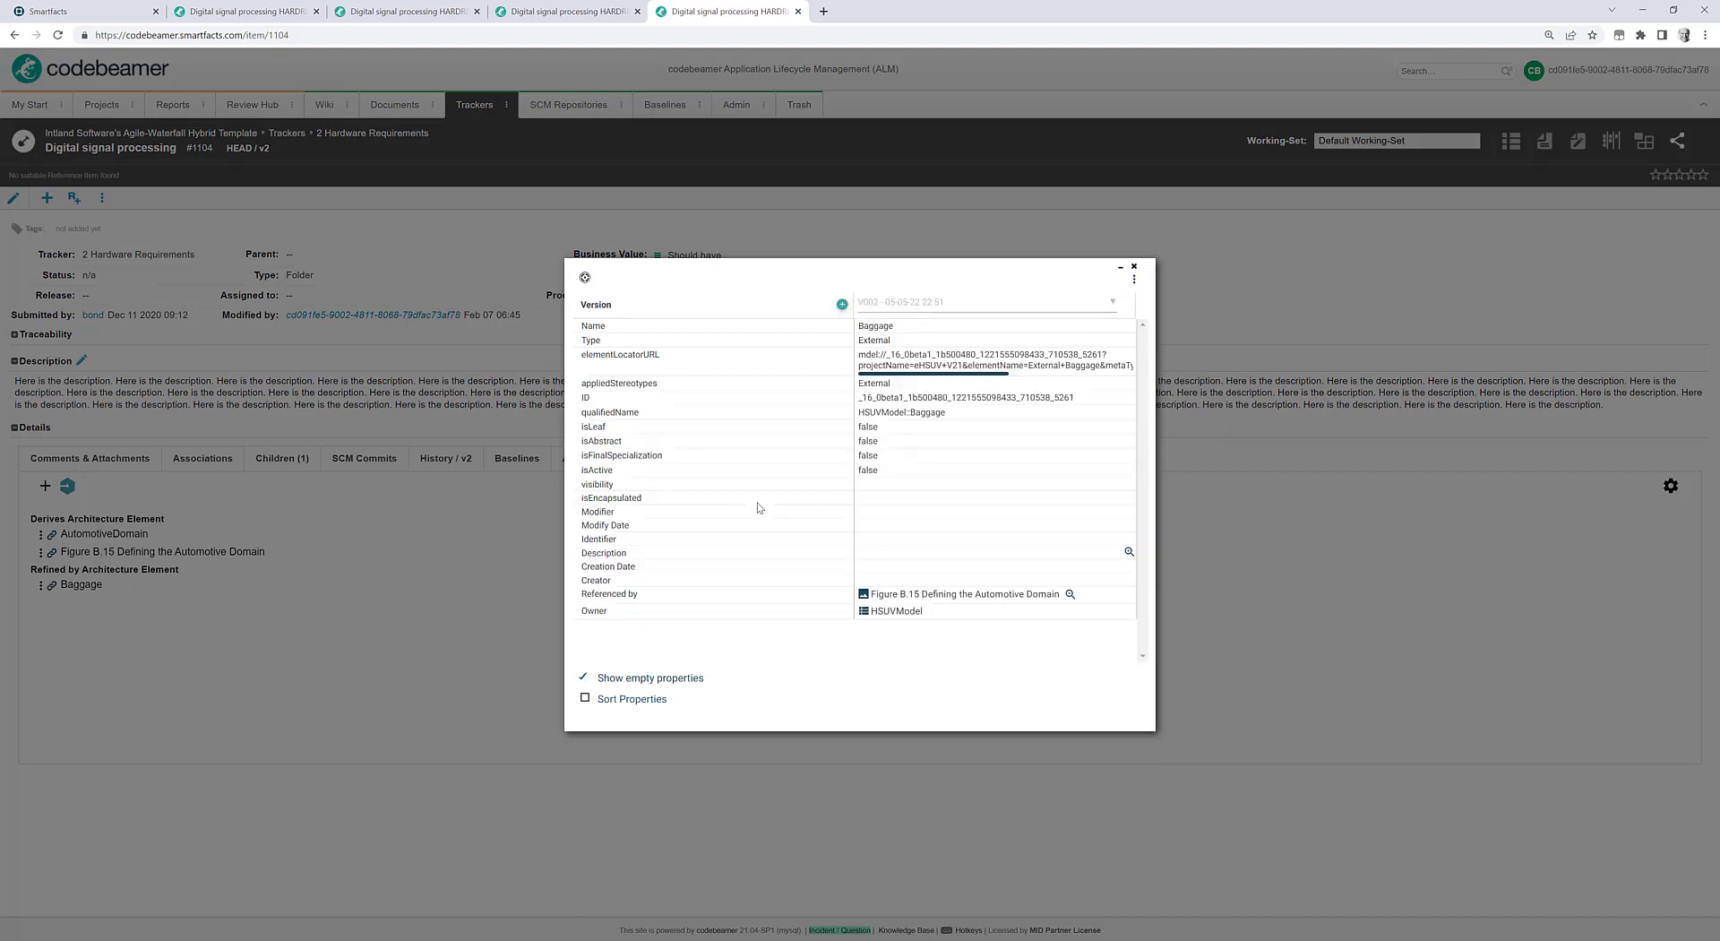
pyautogui.click(1070, 595)
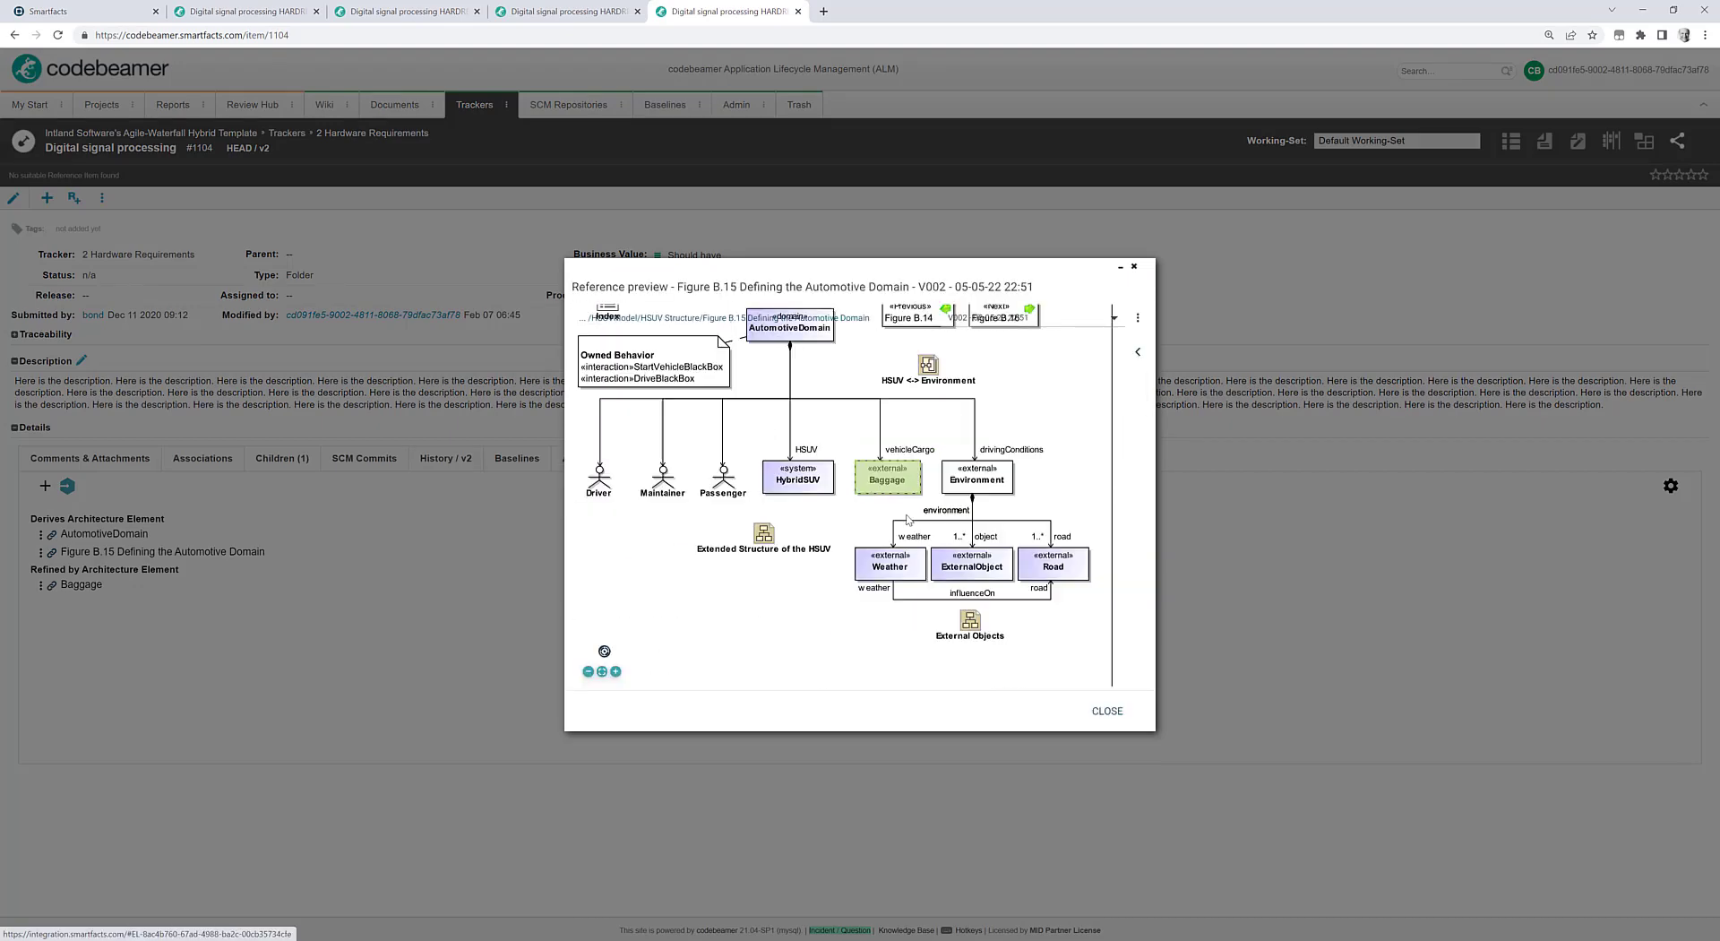
pyautogui.click(1107, 711)
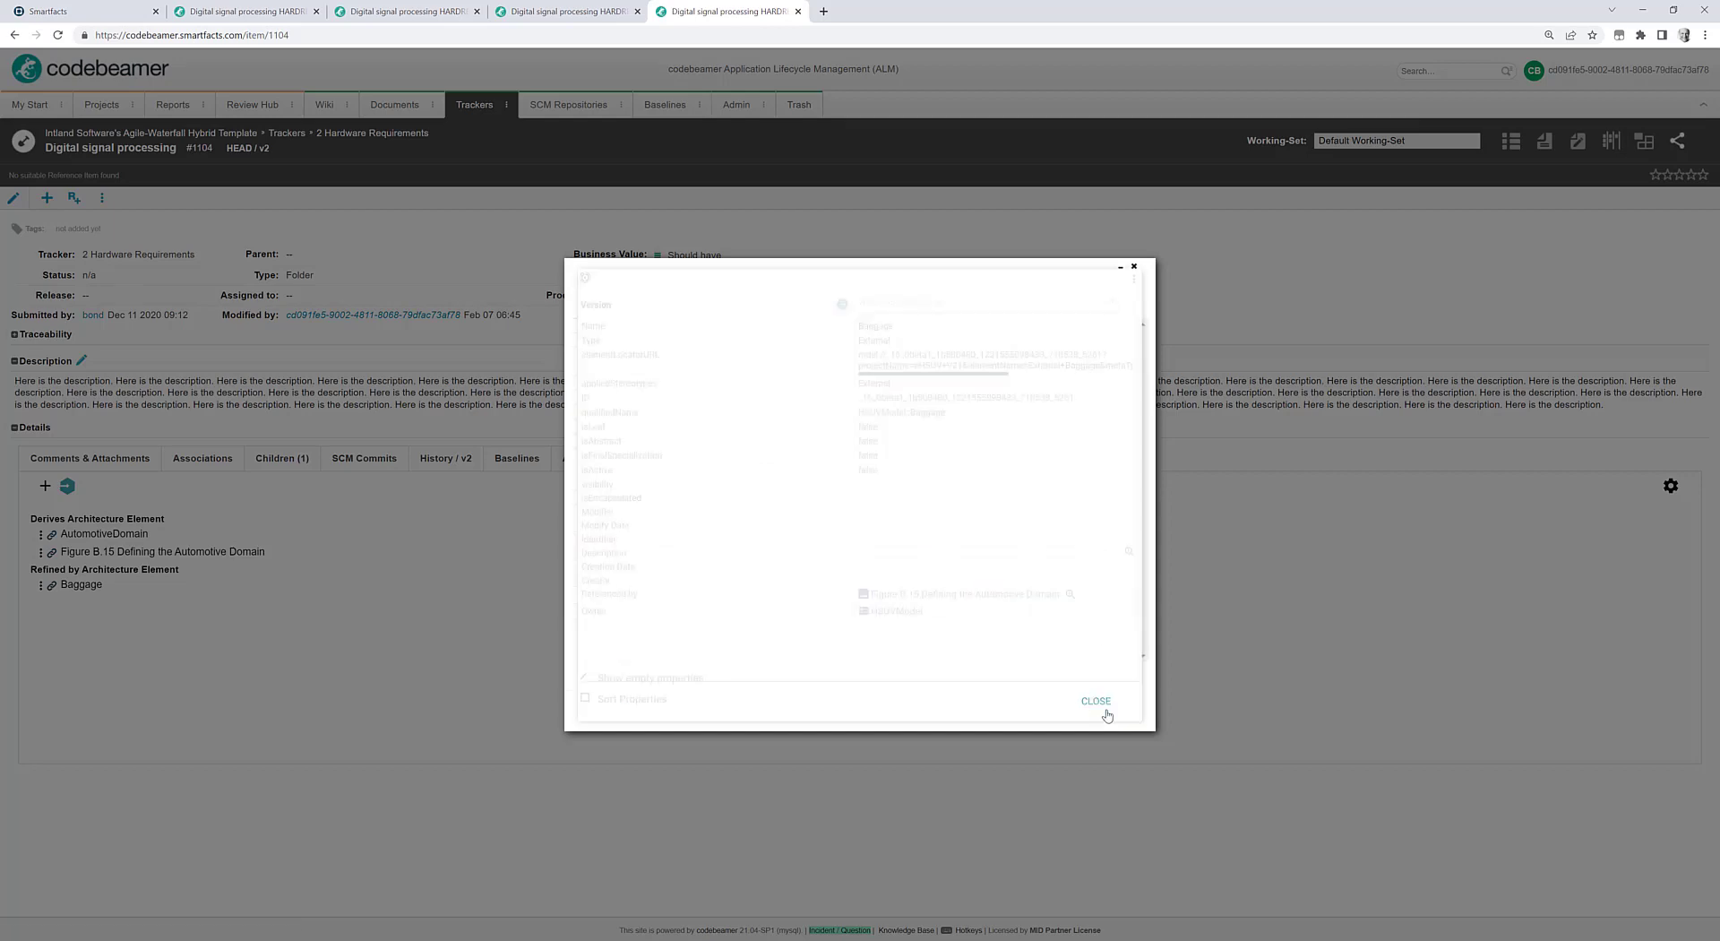
pyautogui.click(1134, 268)
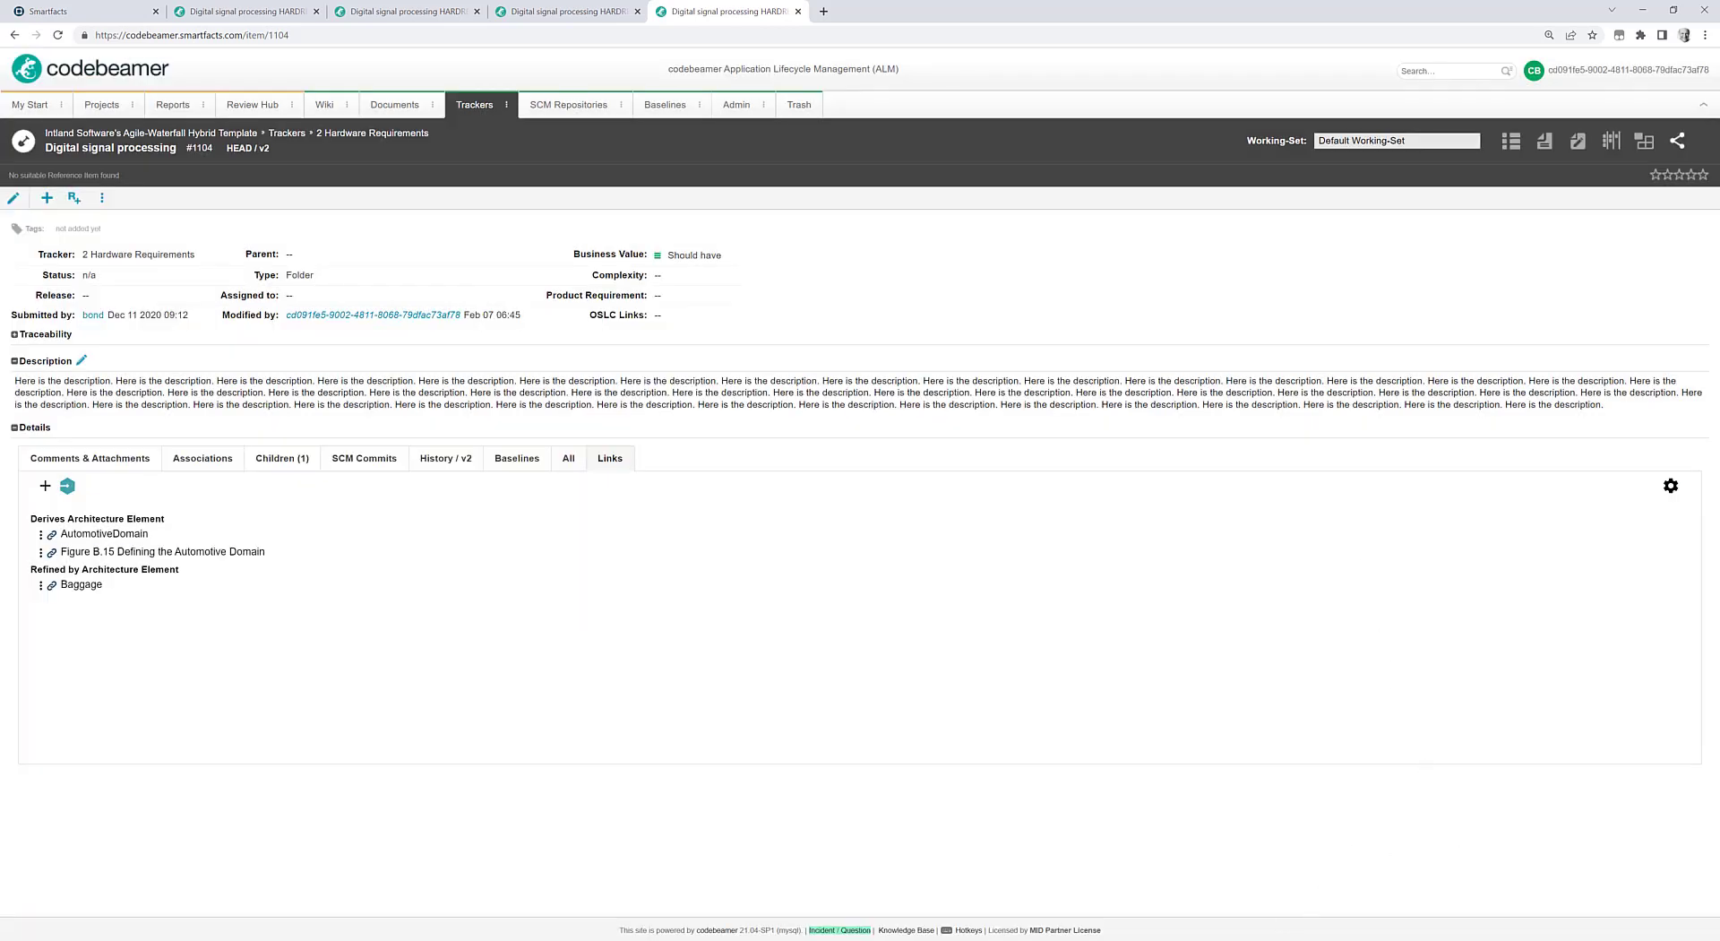
# - In Cameo, check the Baggage block's links in Figure B.15 and show the Smartfacts generic table
pyautogui.hotkey('alt', 'Tab')
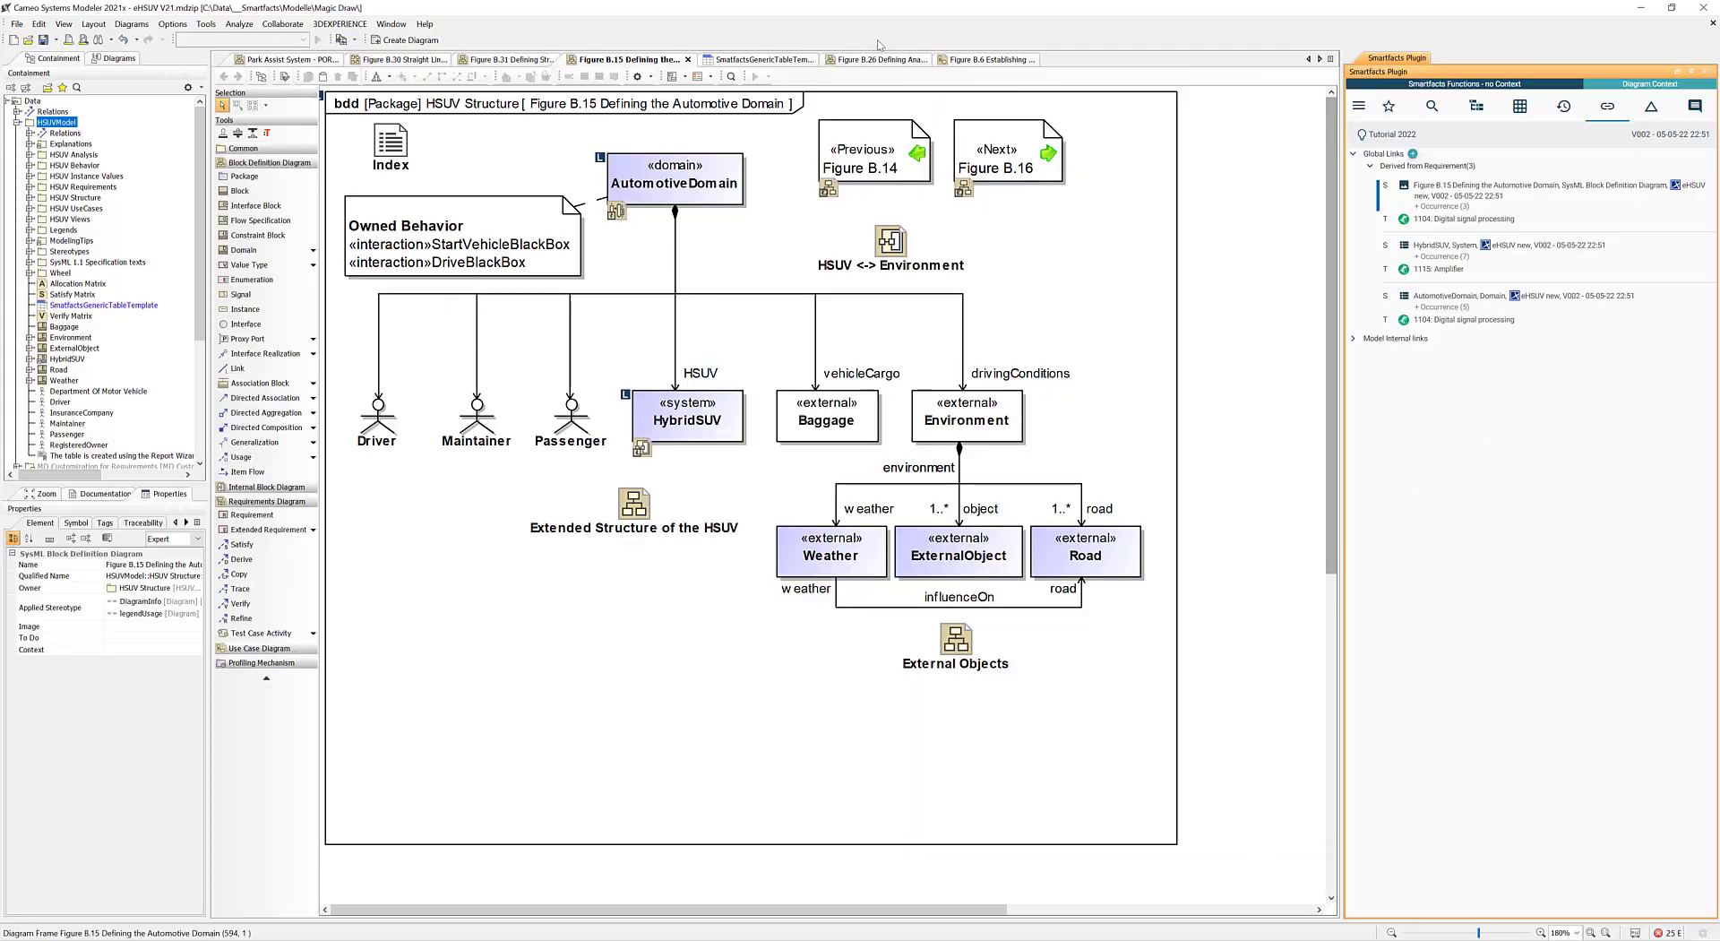
pyautogui.click(1237, 392)
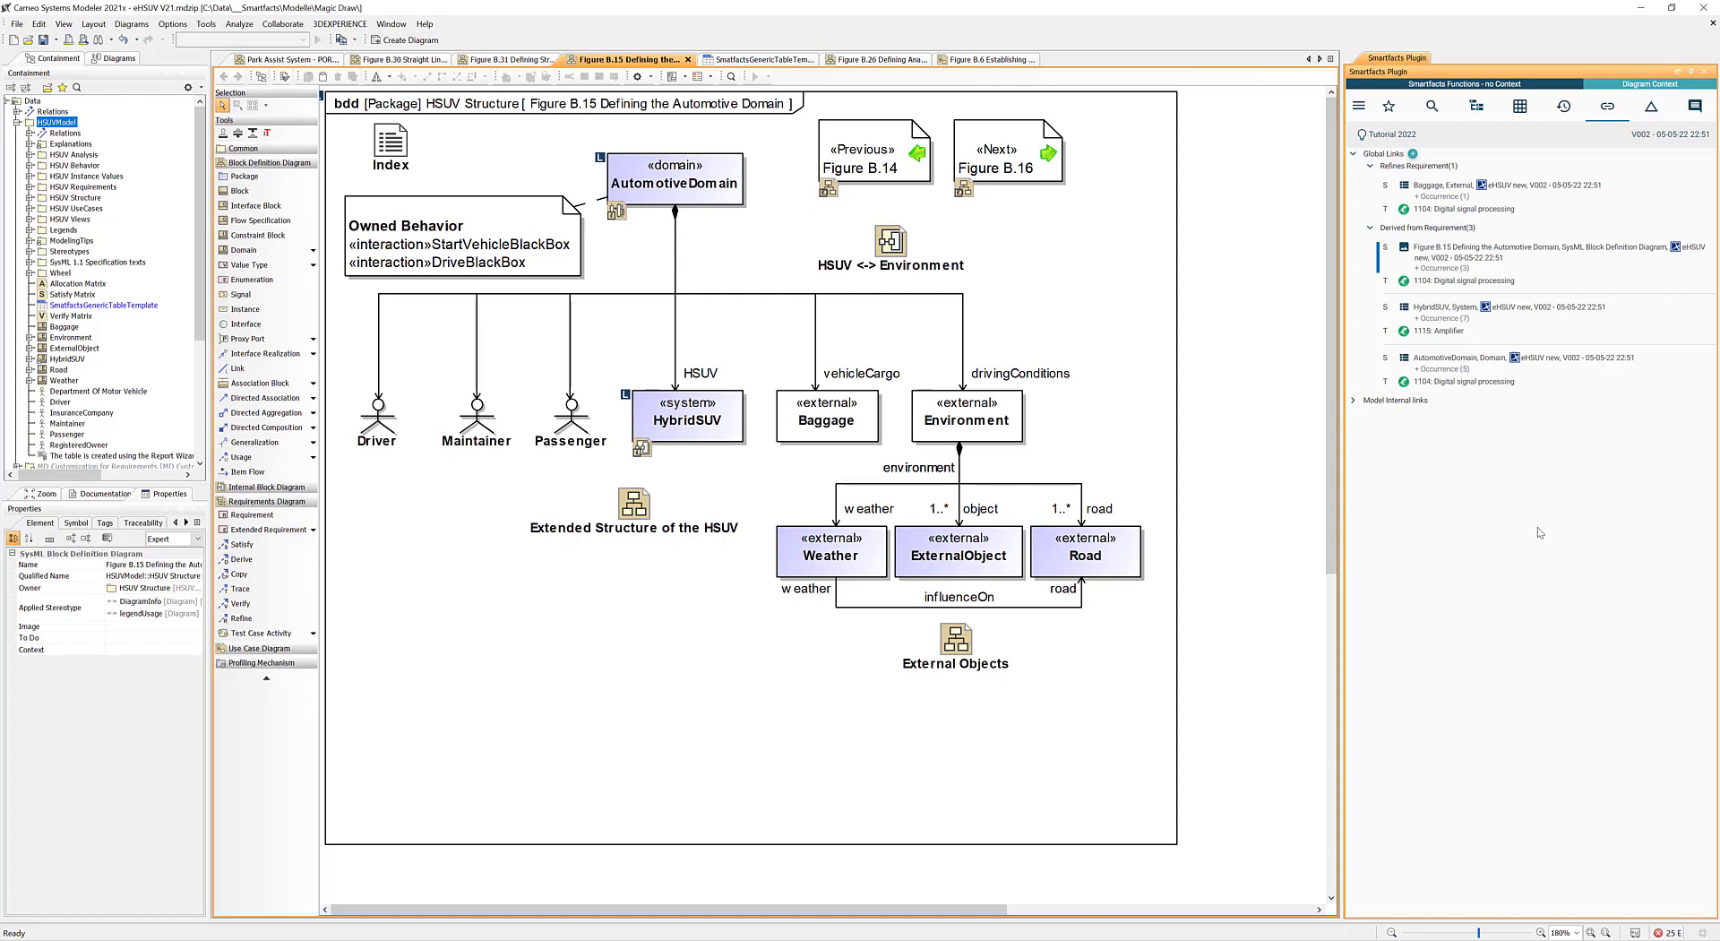
pyautogui.click(1451, 190)
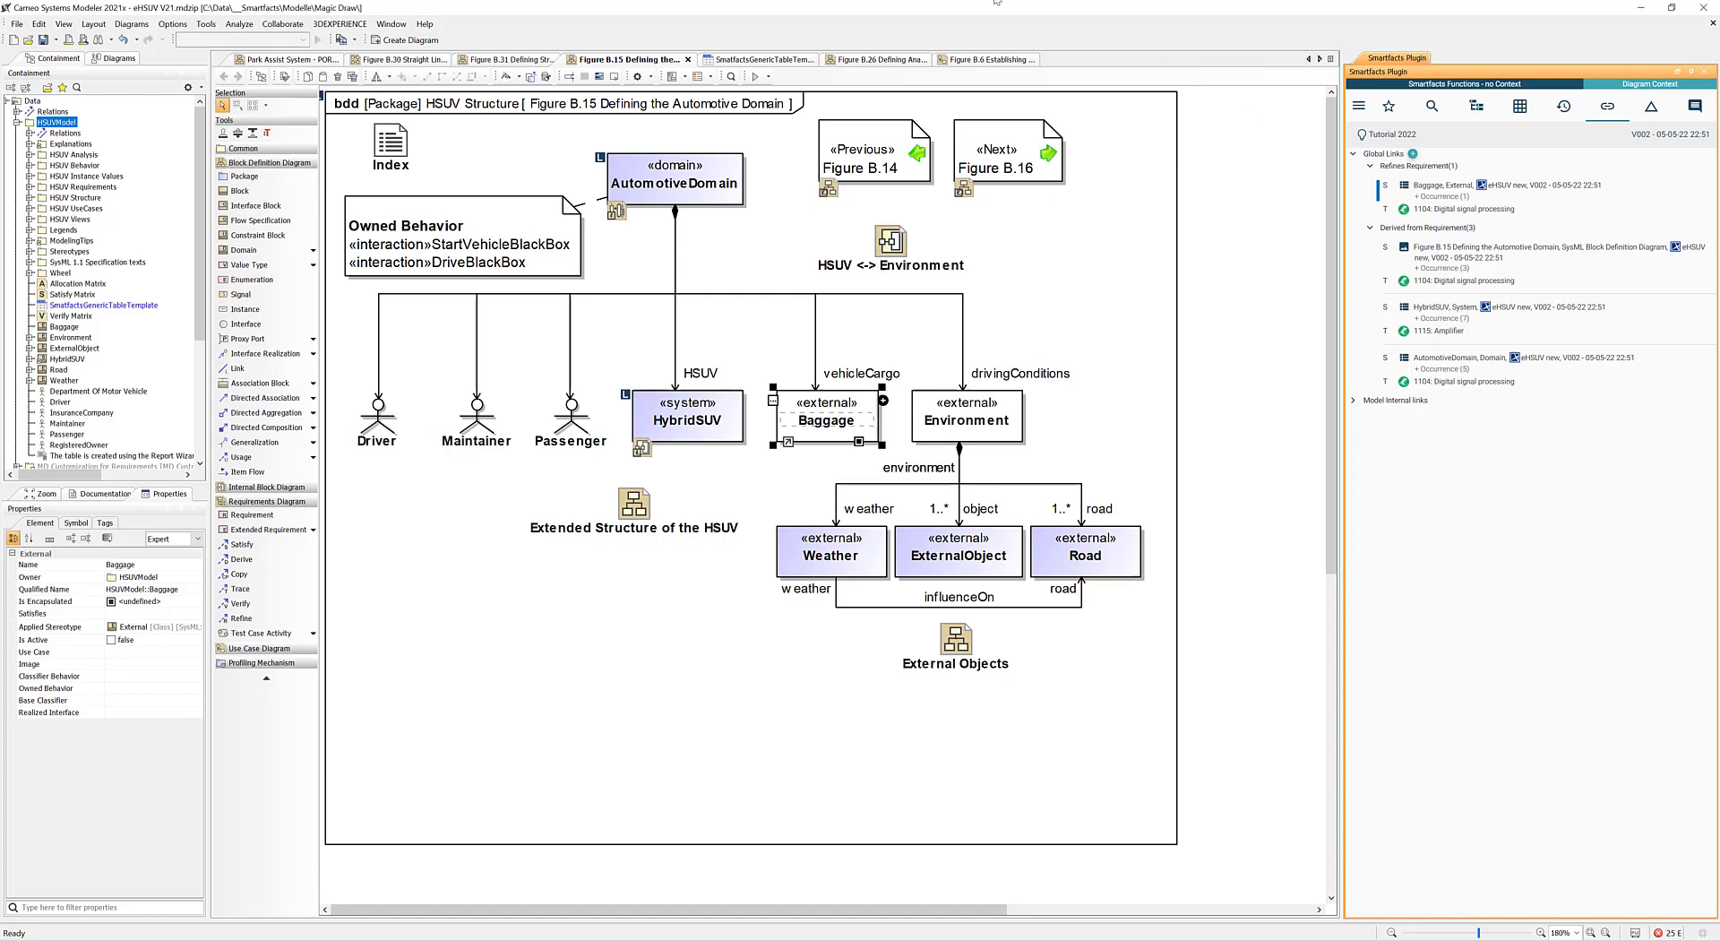
pyautogui.click(766, 60)
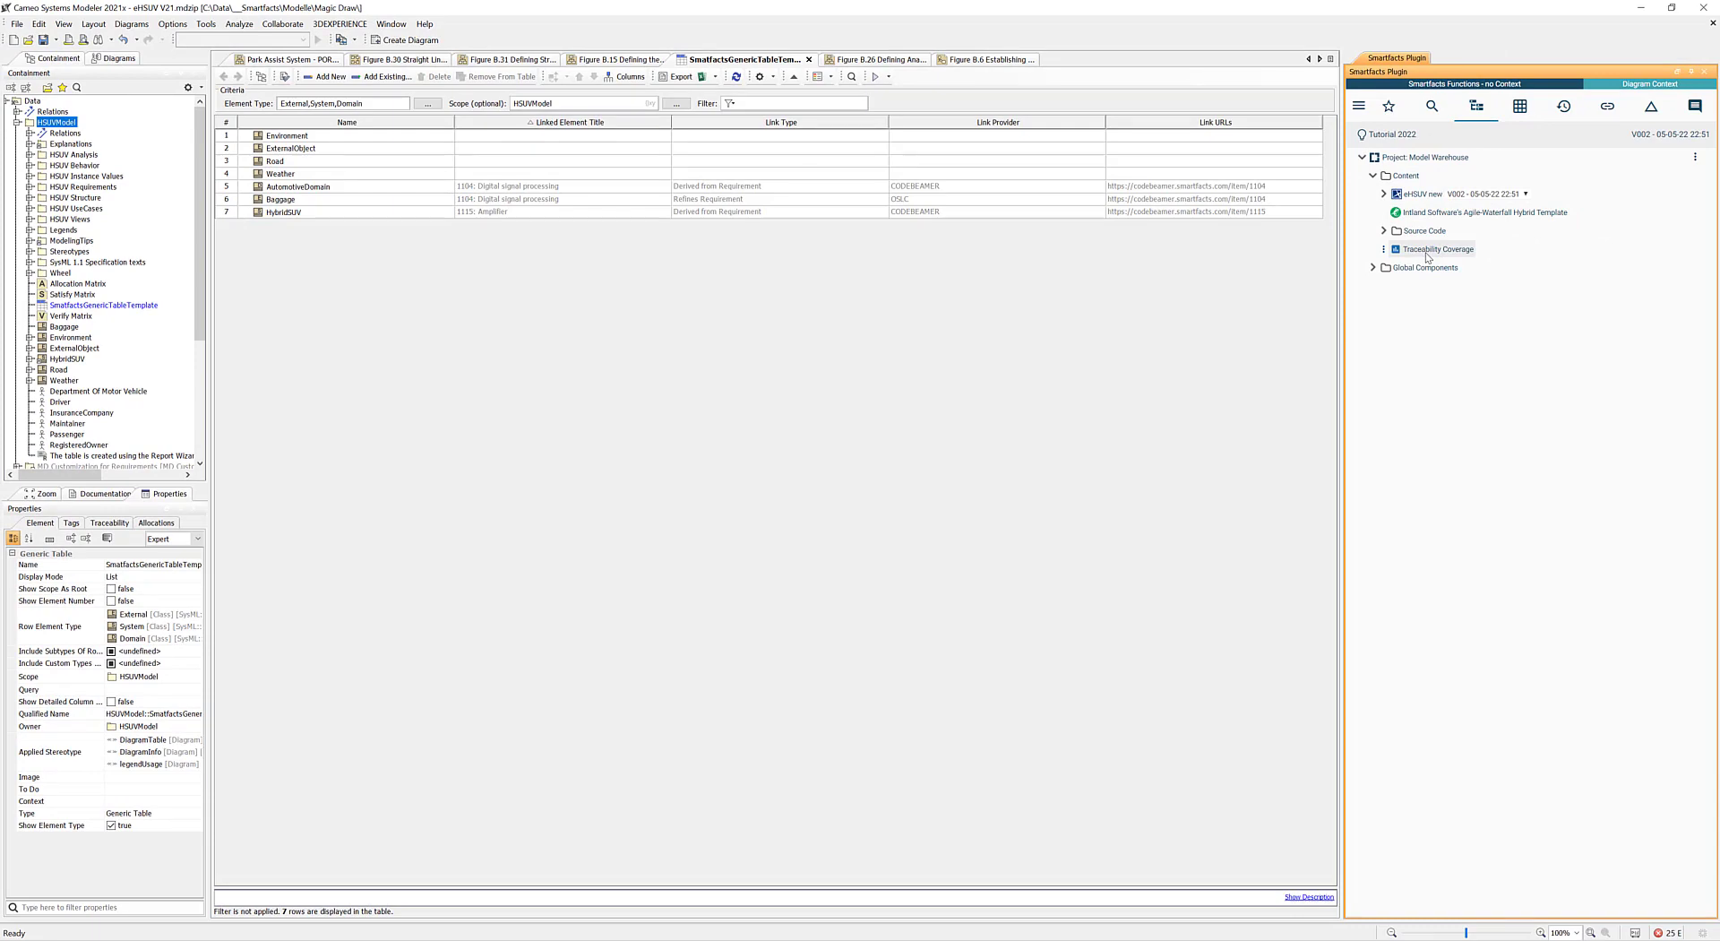
# - Run the Traceability Coverage analysis in the local viewer
pyautogui.click(1385, 250)
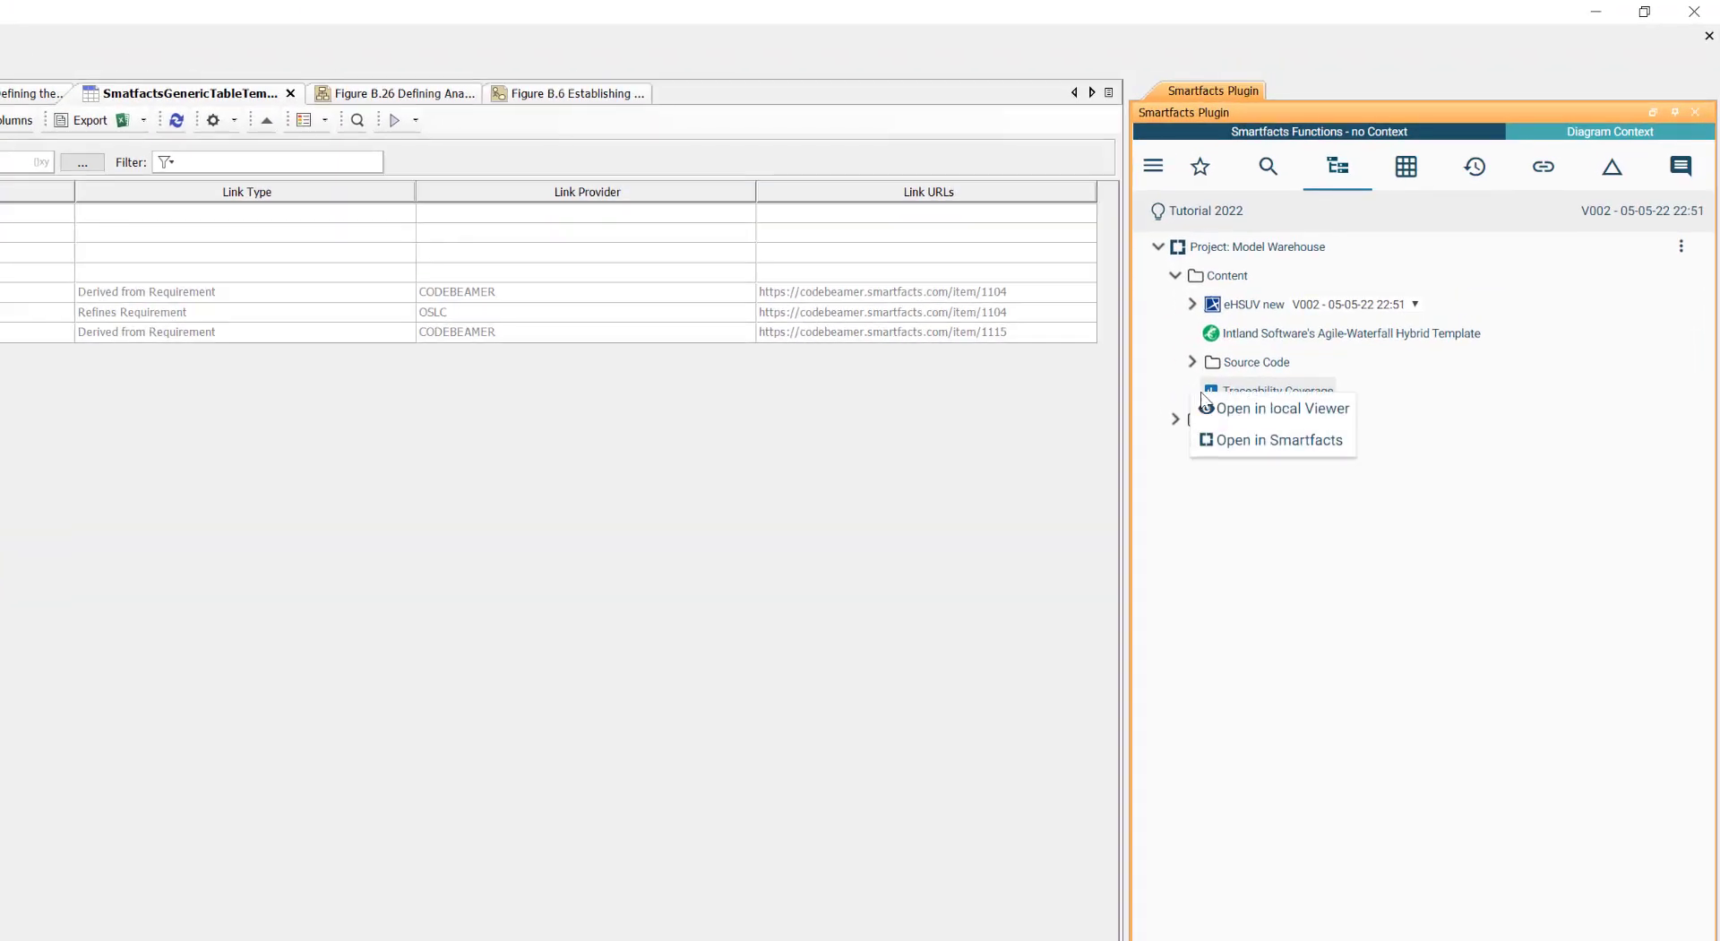
pyautogui.click(1205, 406)
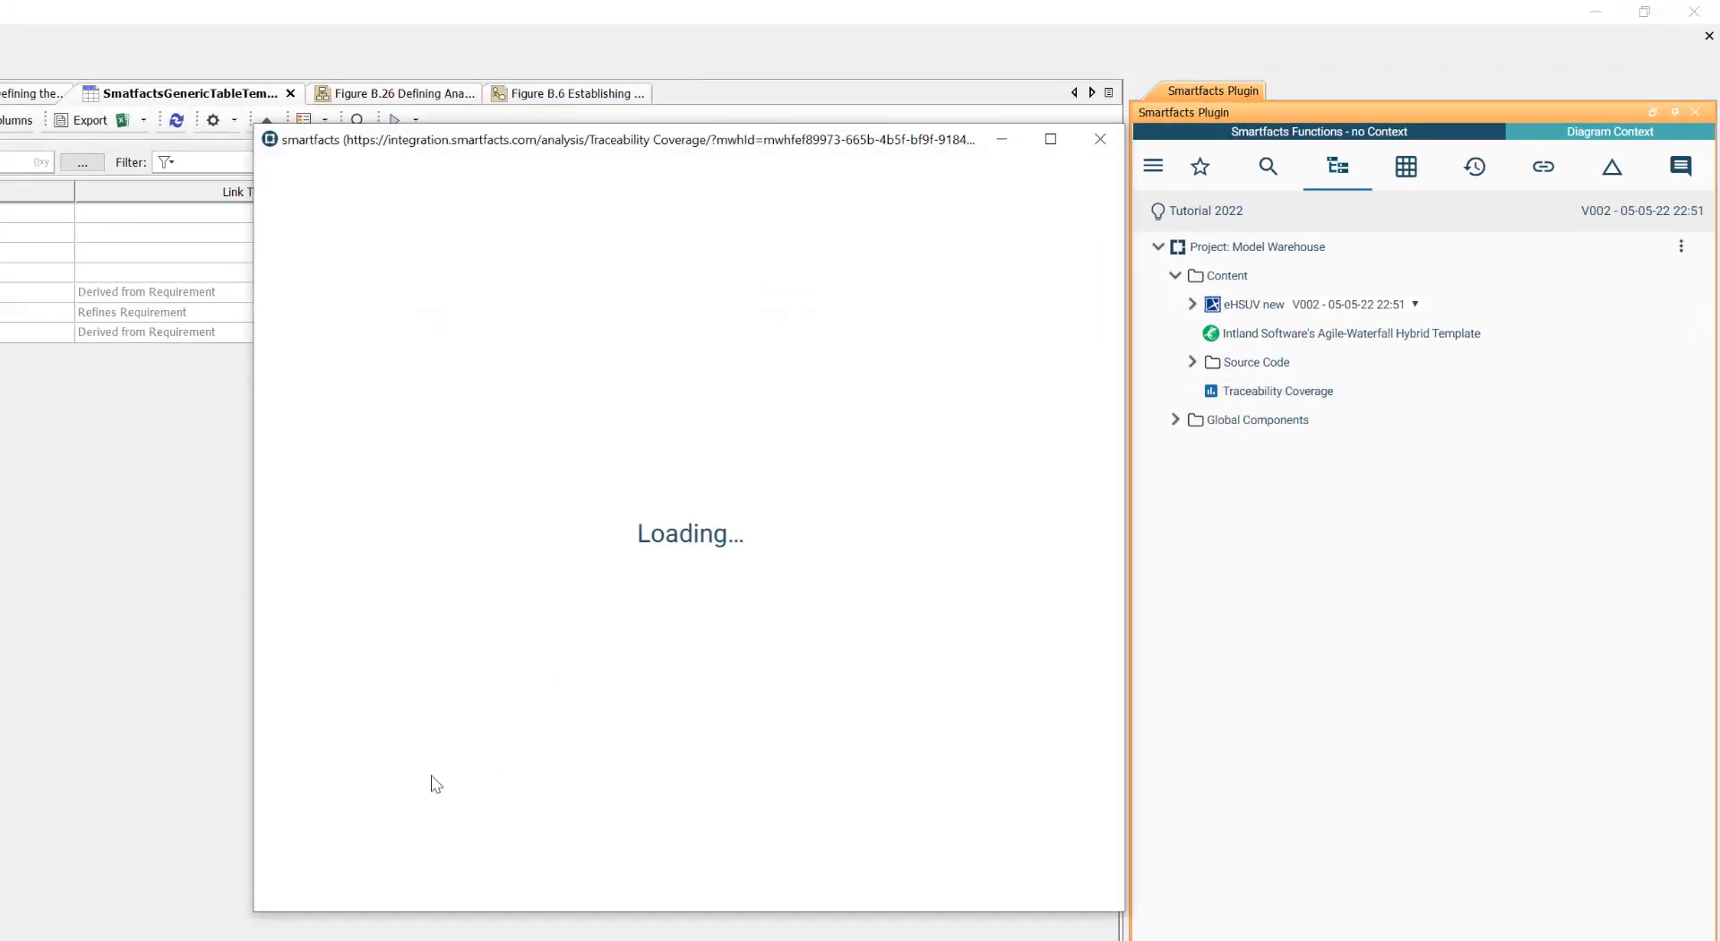
pyautogui.click(563, 762)
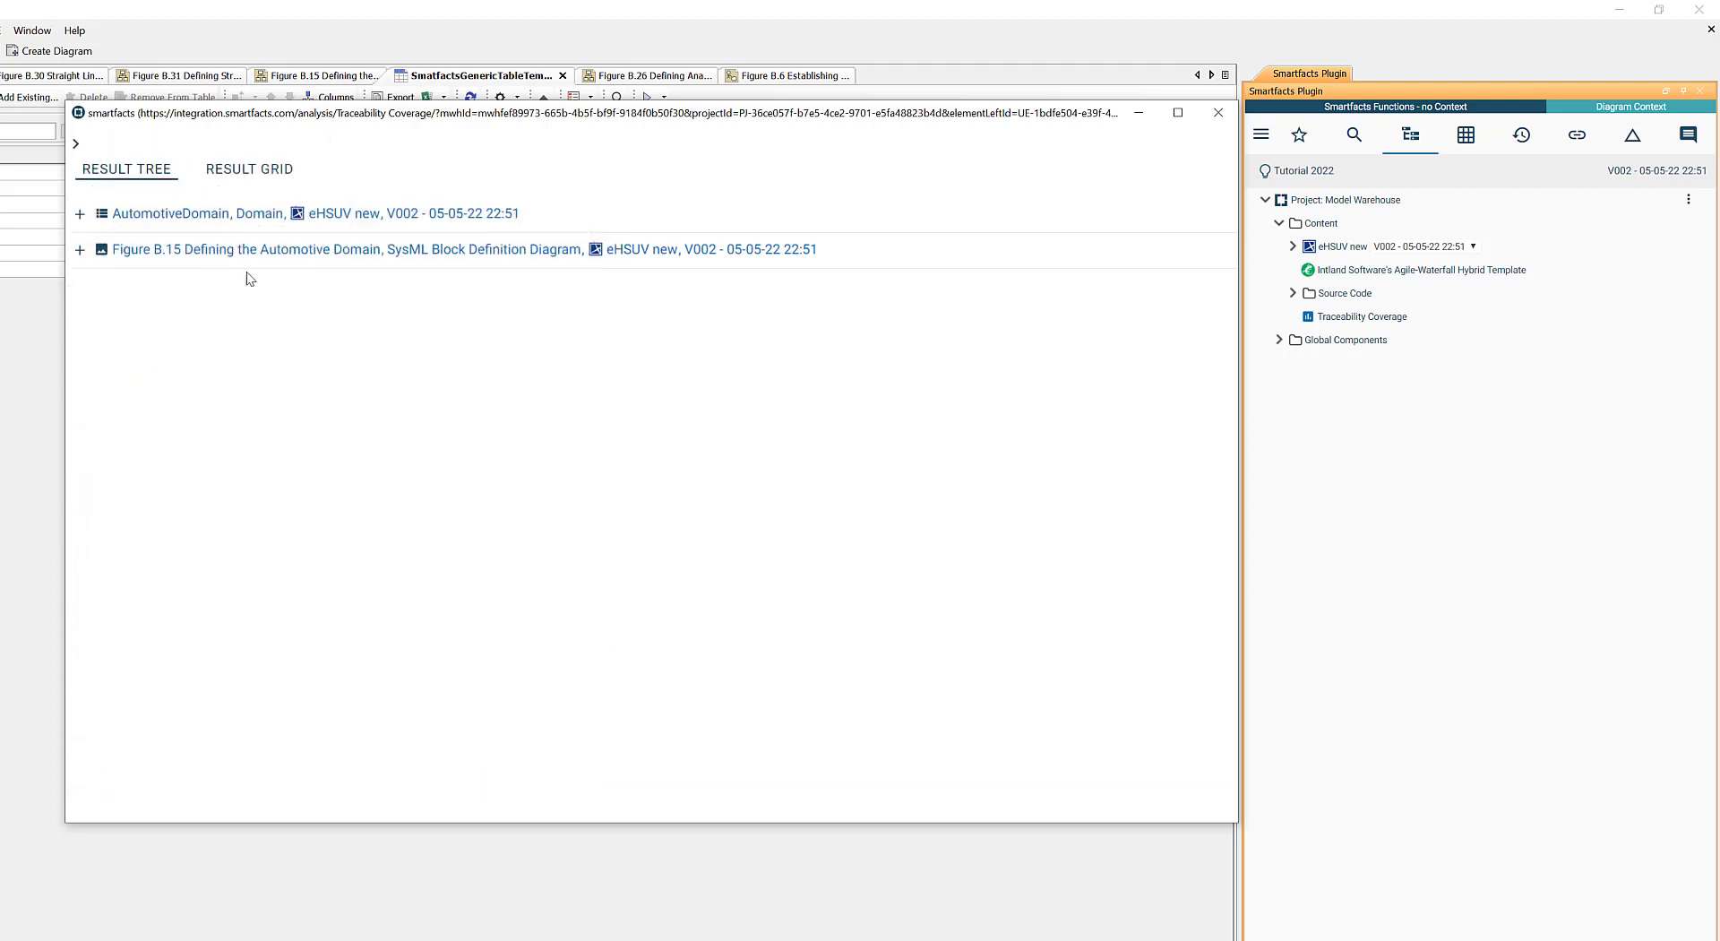
# - Expand AutomotiveDomain with its Derived from Requirement links, and the Figure B.15 result
pyautogui.click(80, 213)
pyautogui.click(121, 251)
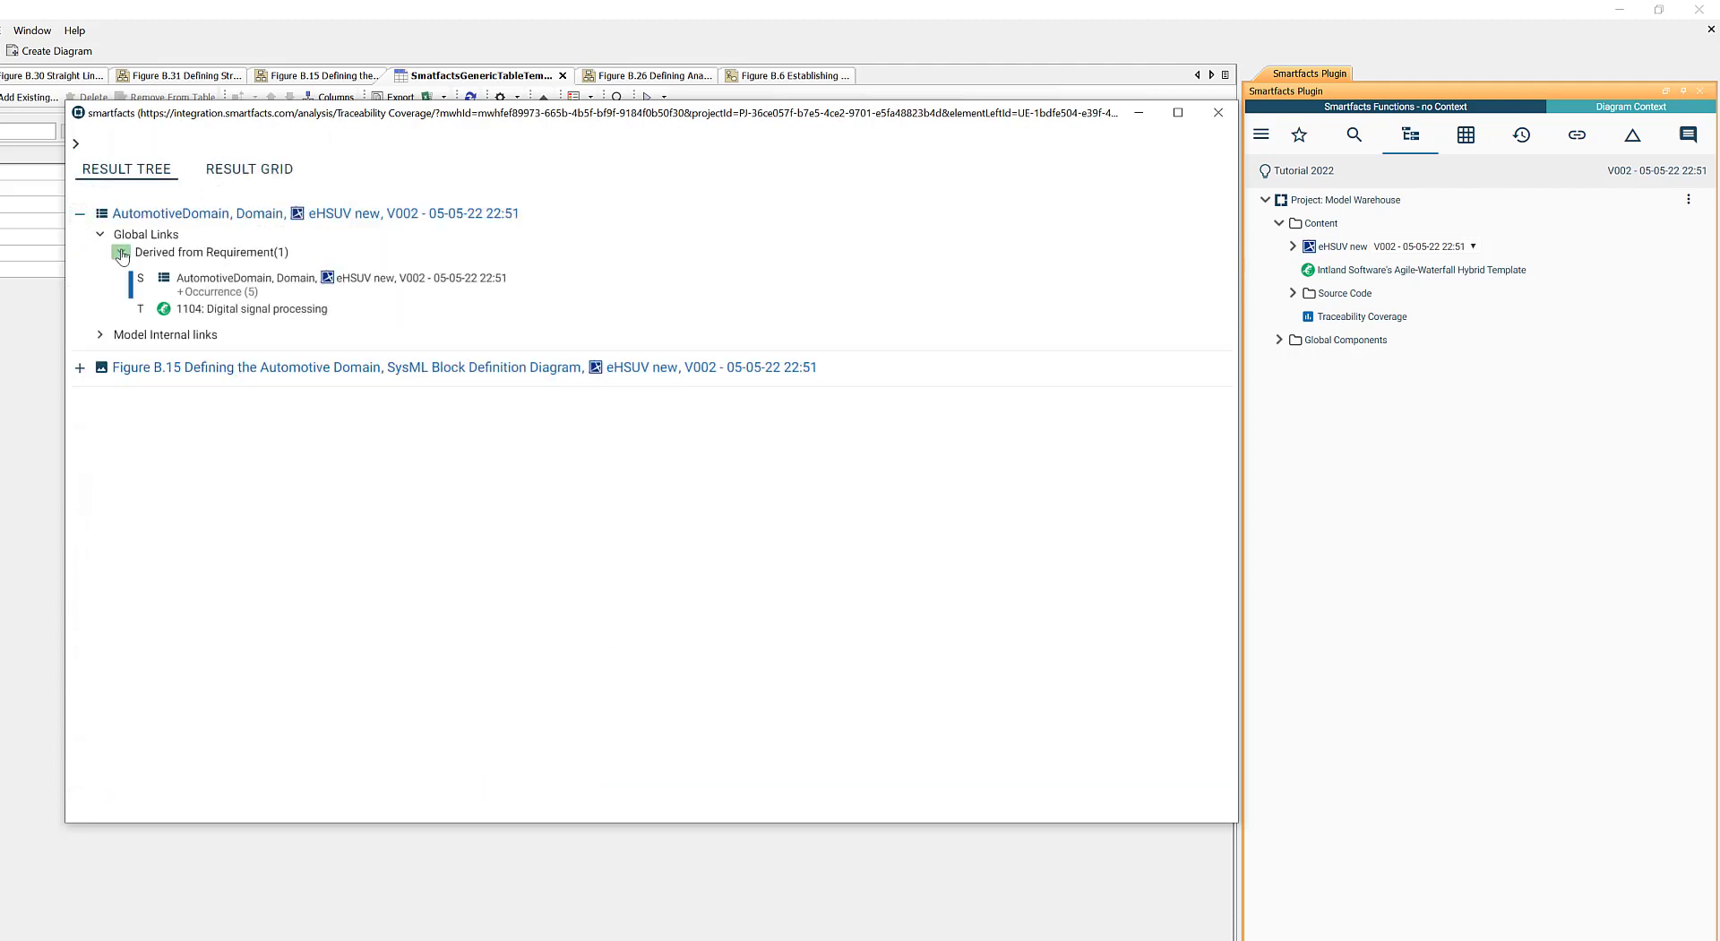
pyautogui.click(80, 367)
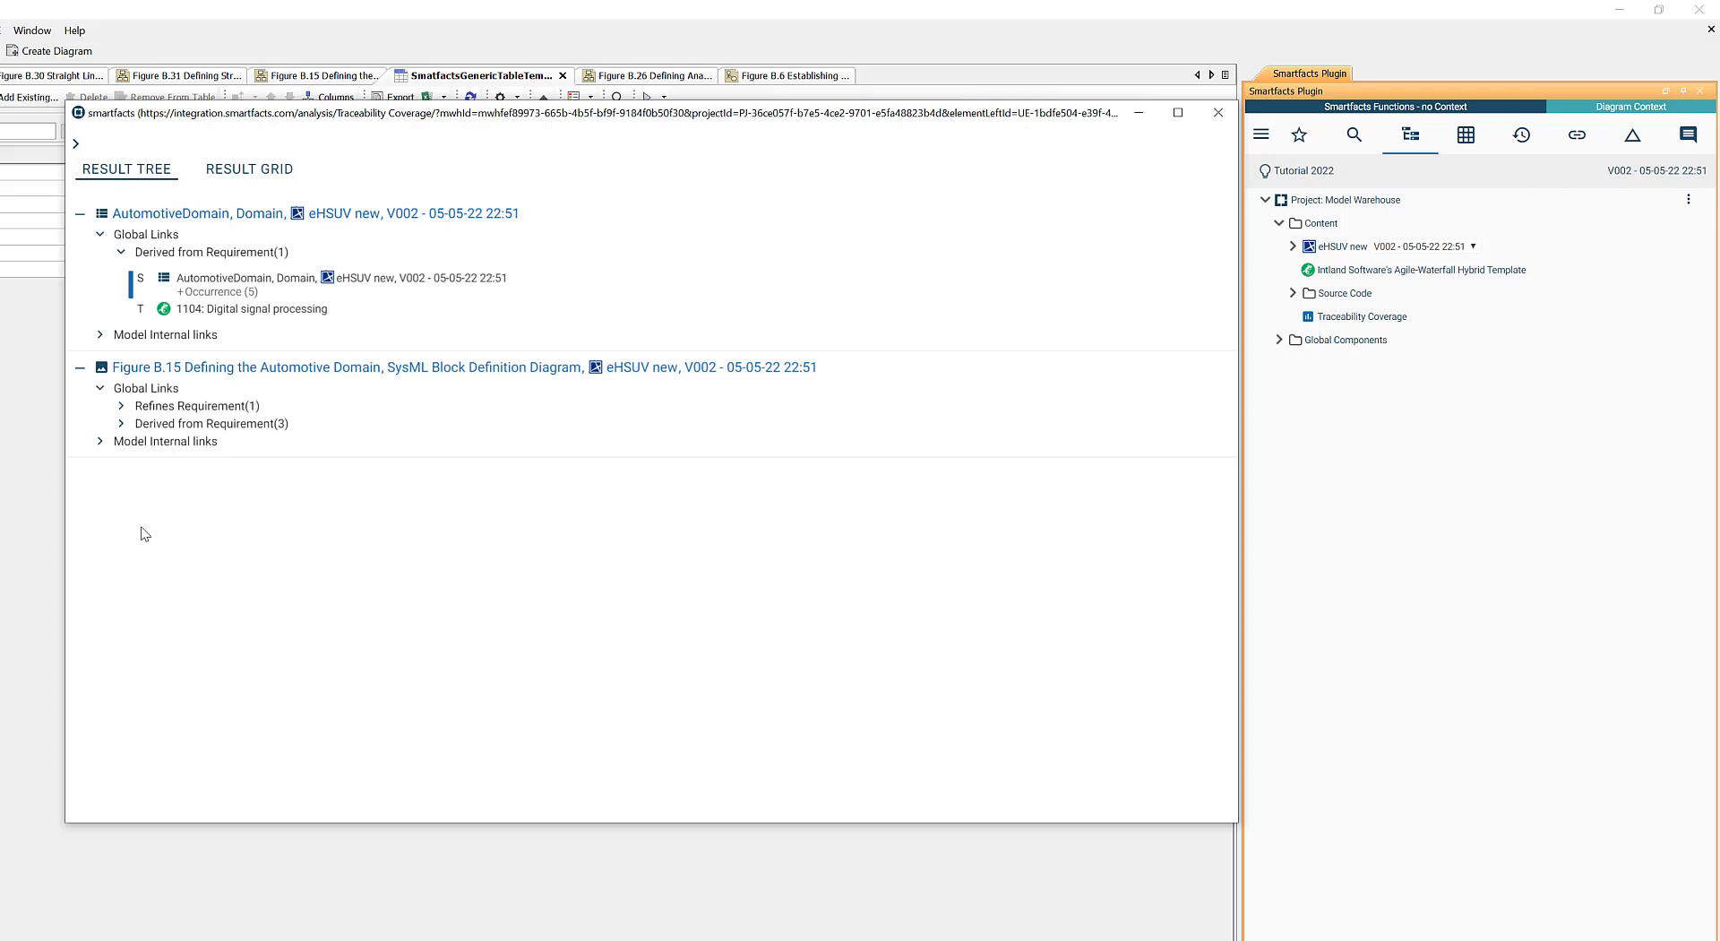
# - Show the coverage results as a grid and scroll across all columns for requirement 1104
pyautogui.click(237, 171)
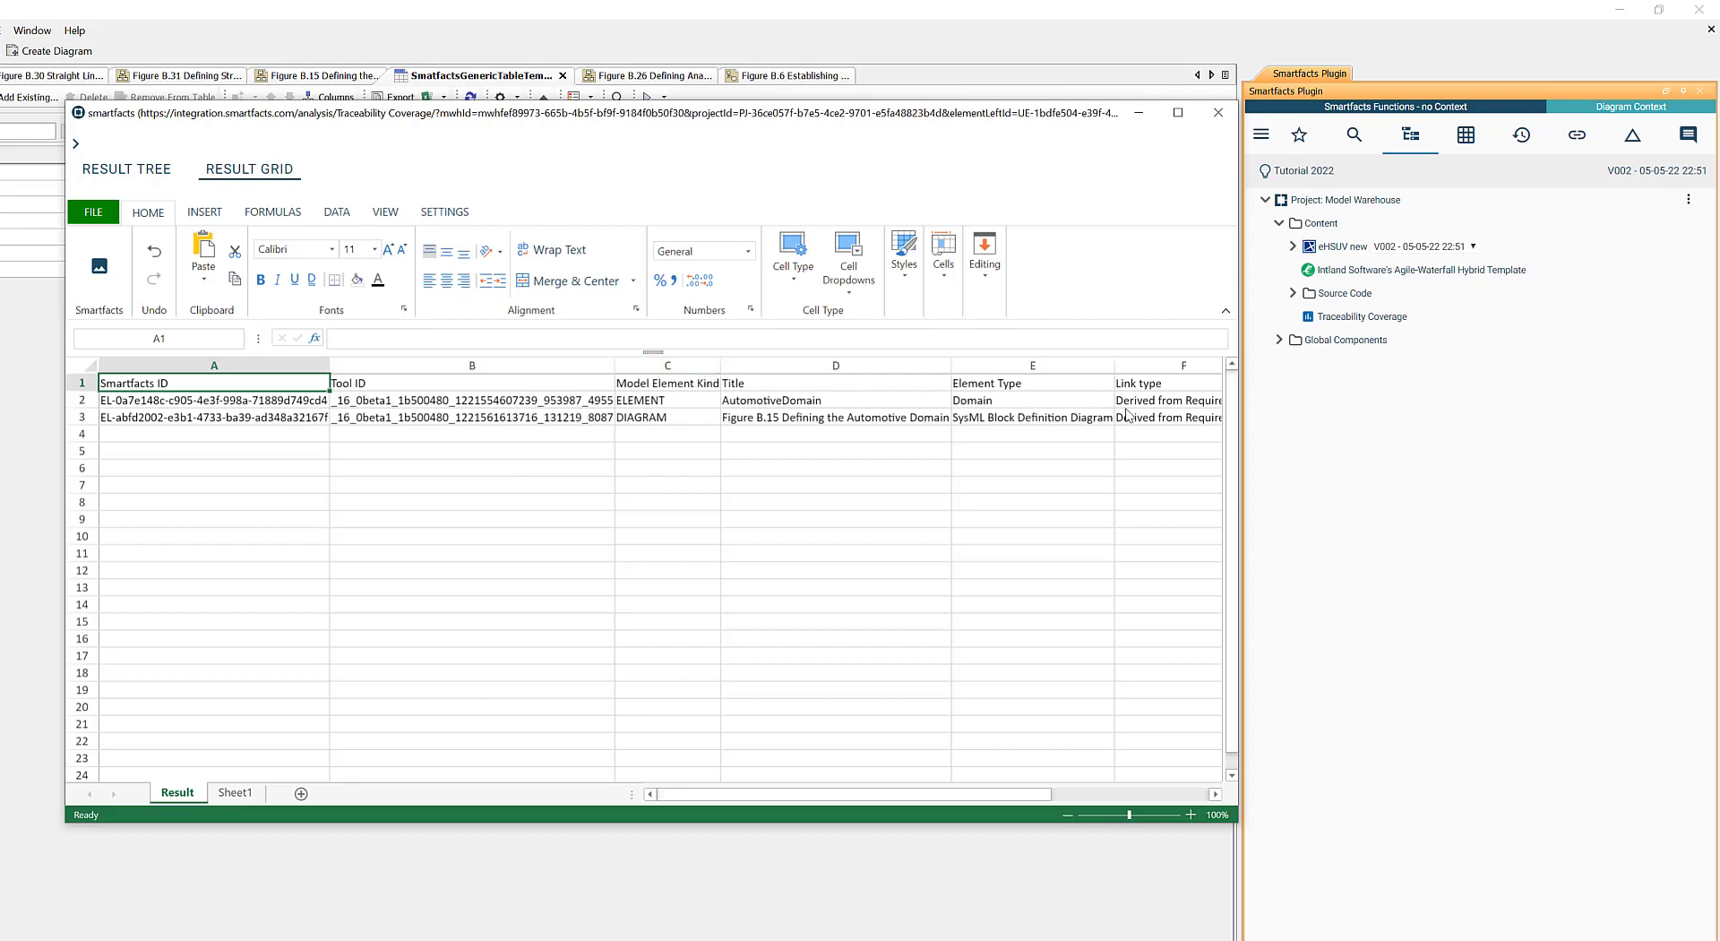
pyautogui.moveTo(1014, 799); pyautogui.dragTo(1095, 799)
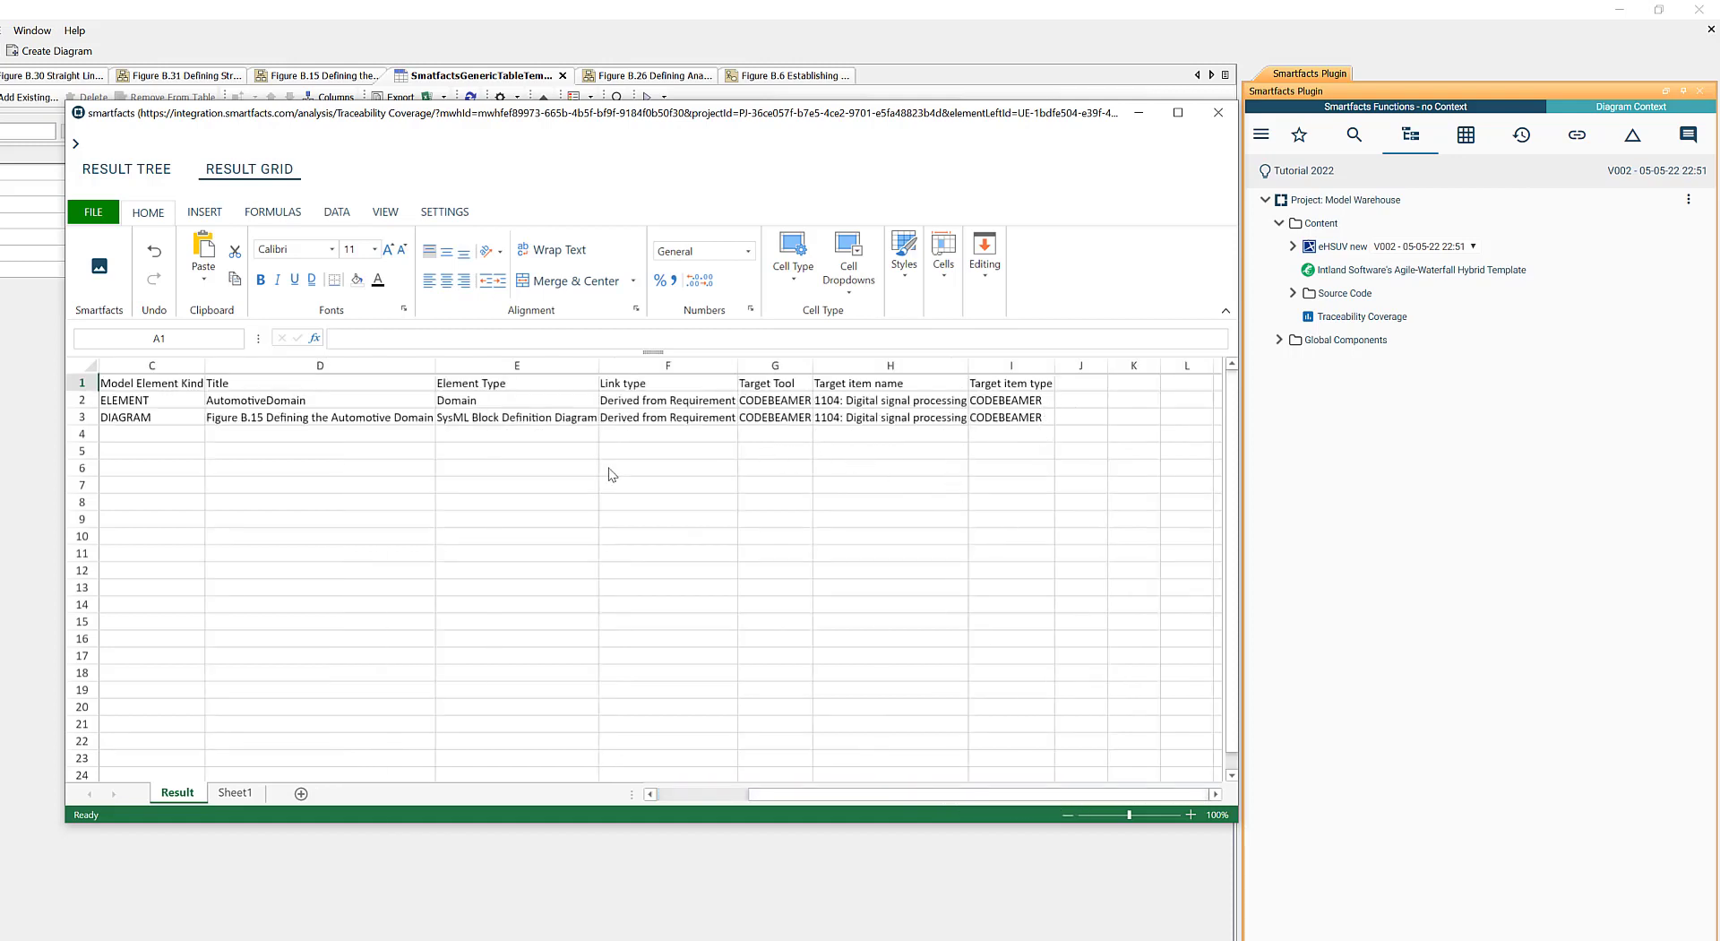
pyautogui.moveTo(880, 796); pyautogui.dragTo(788, 796)
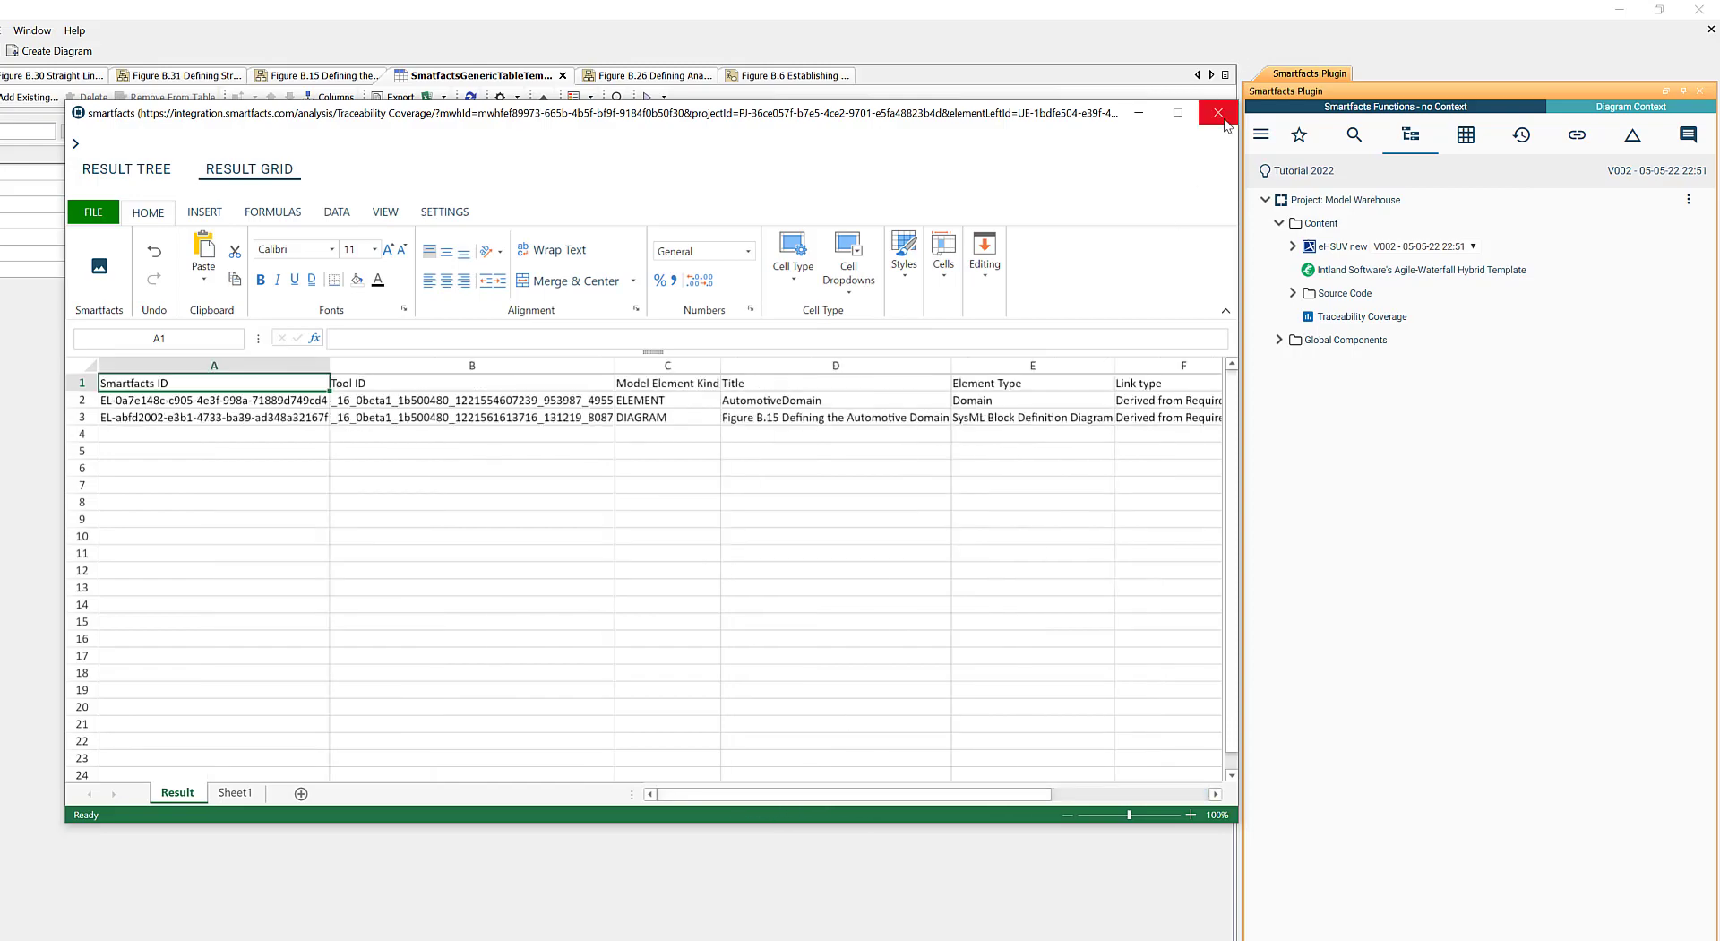